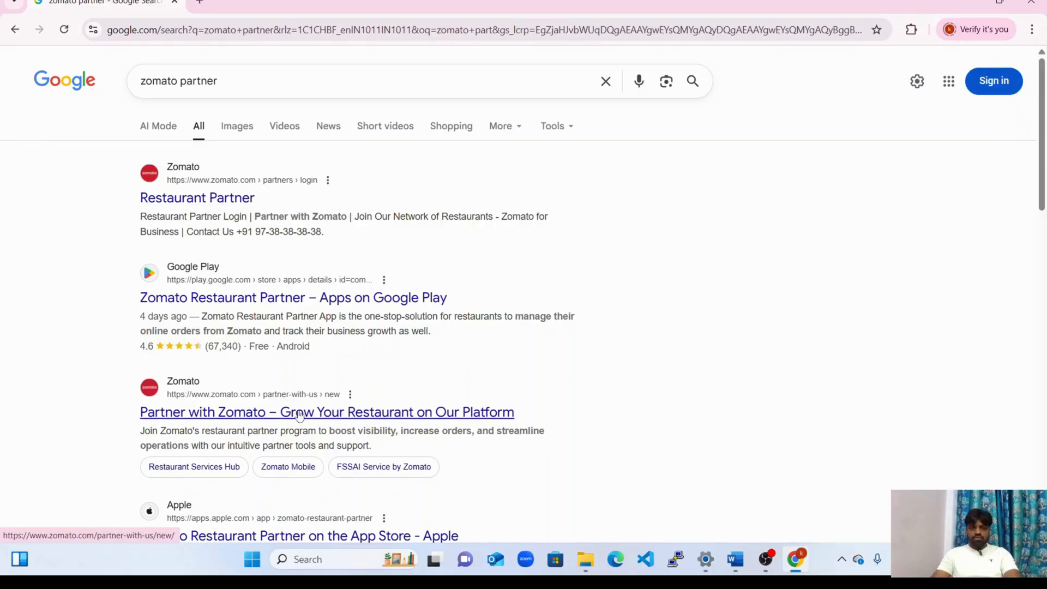
Step: Open the "Partner with Zomato – Grow Your Restaurant on Our Platform" search result and review its first-month commission offer
click(356, 413)
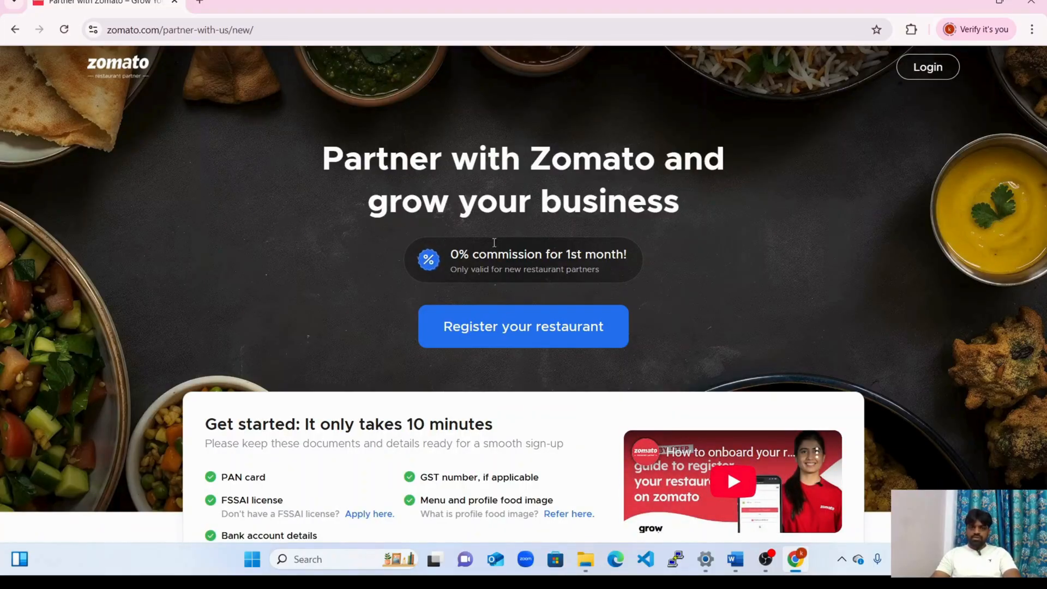
drag(448, 254, 642, 257)
click(676, 248)
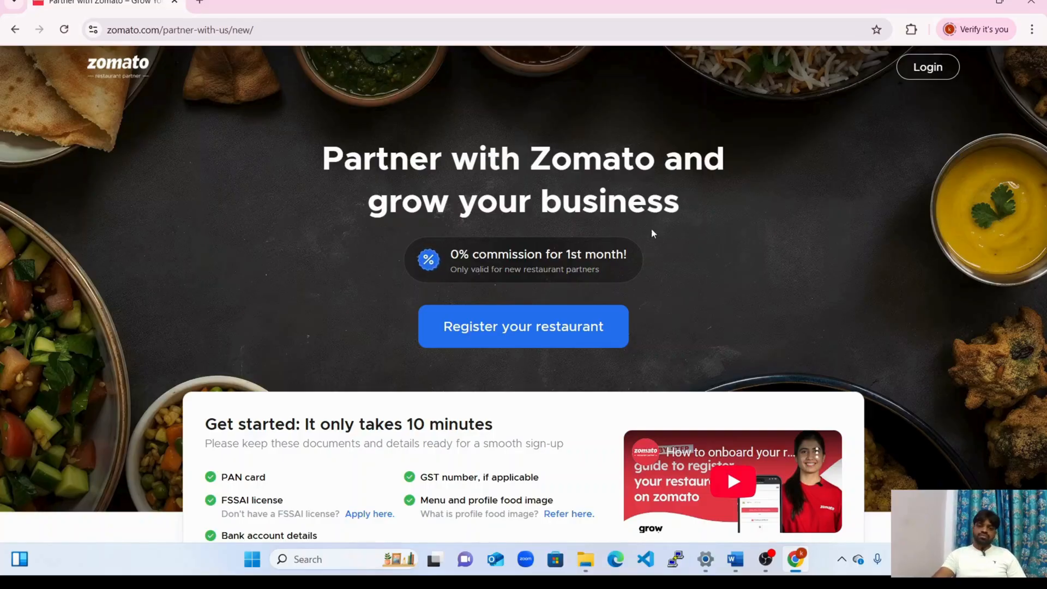
drag(625, 256, 450, 248)
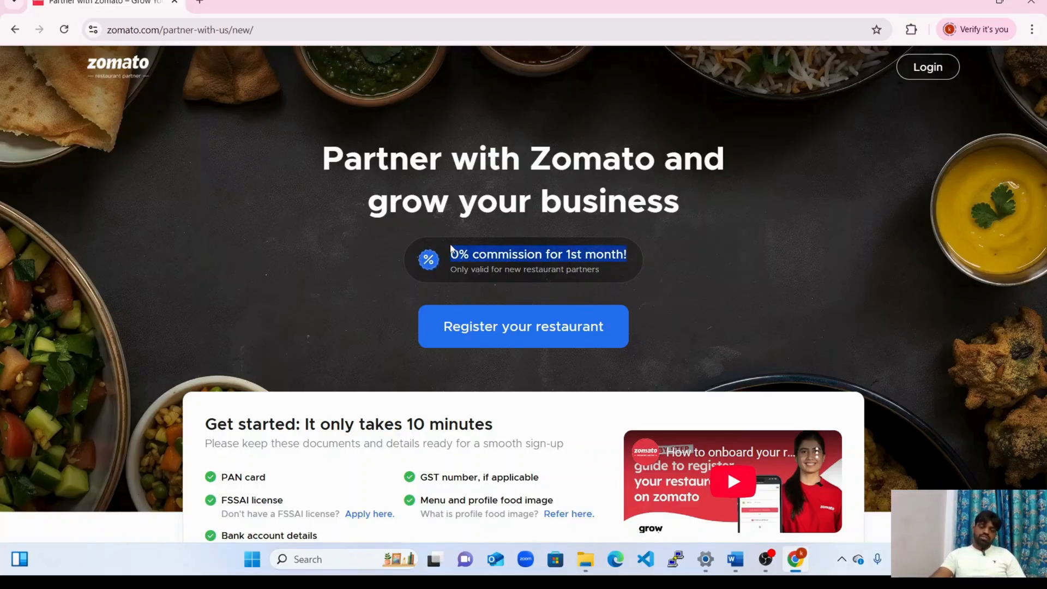
click(269, 189)
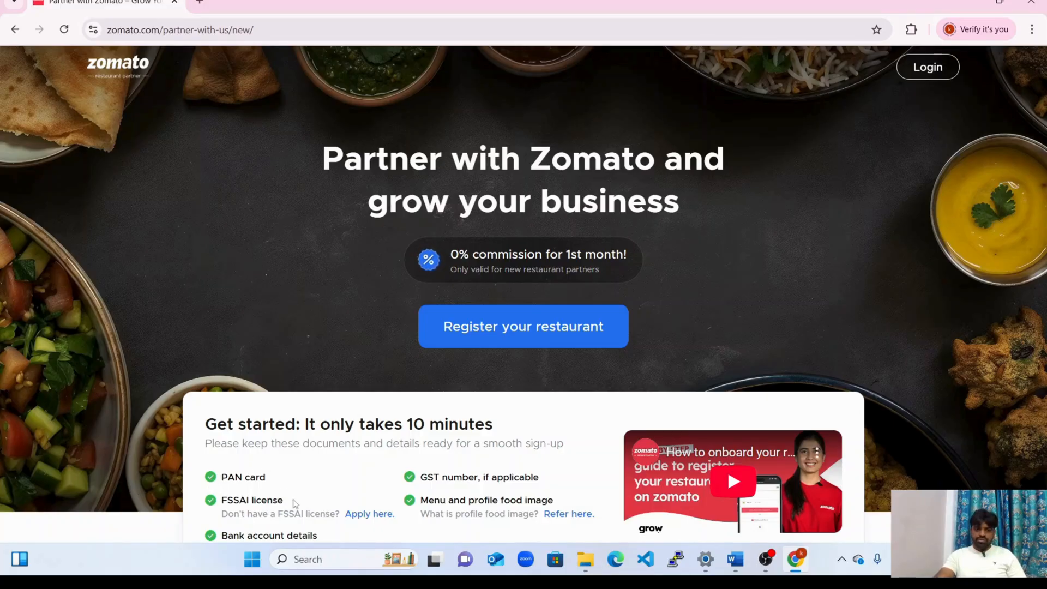
Step: Examine the list of documents and details required for restaurant sign-up, including license, bank, GST and menu image requirements
drag(287, 501, 225, 501)
click(253, 503)
scroll(304, 533, down, 2)
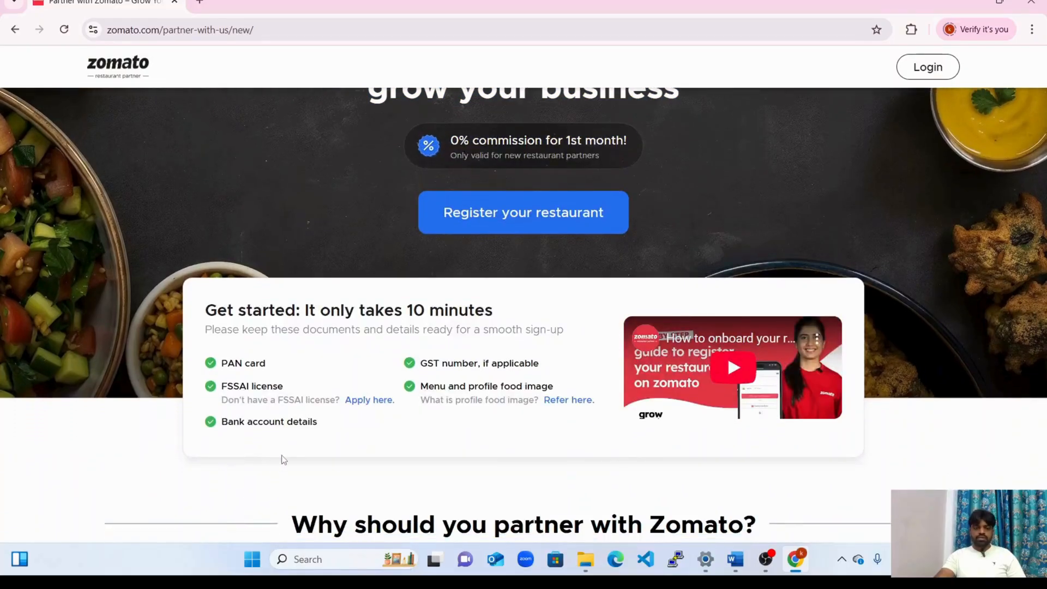
drag(223, 427, 311, 424)
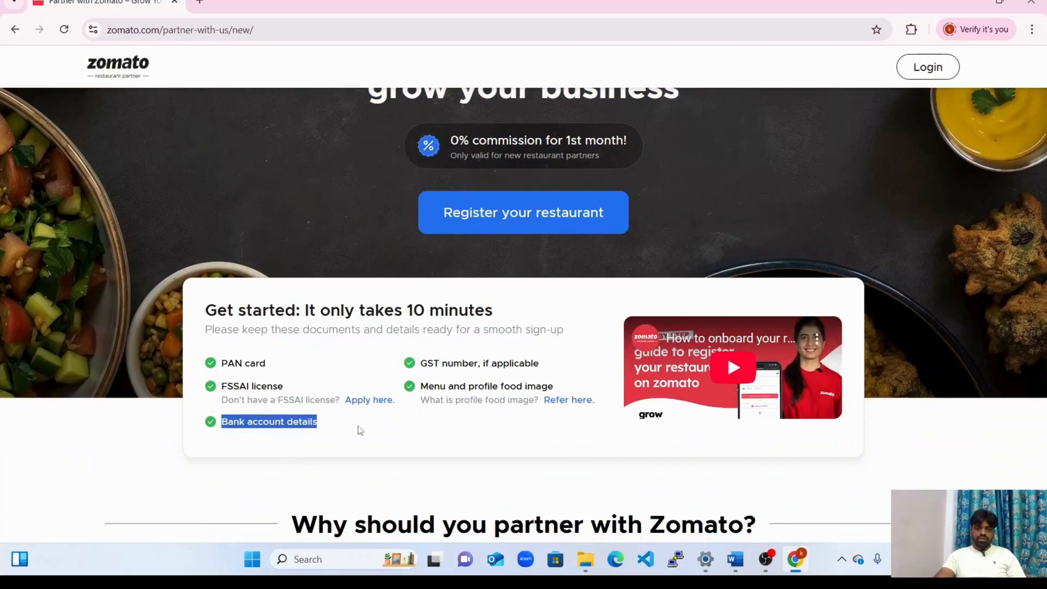
click(360, 431)
drag(401, 365, 553, 362)
click(571, 360)
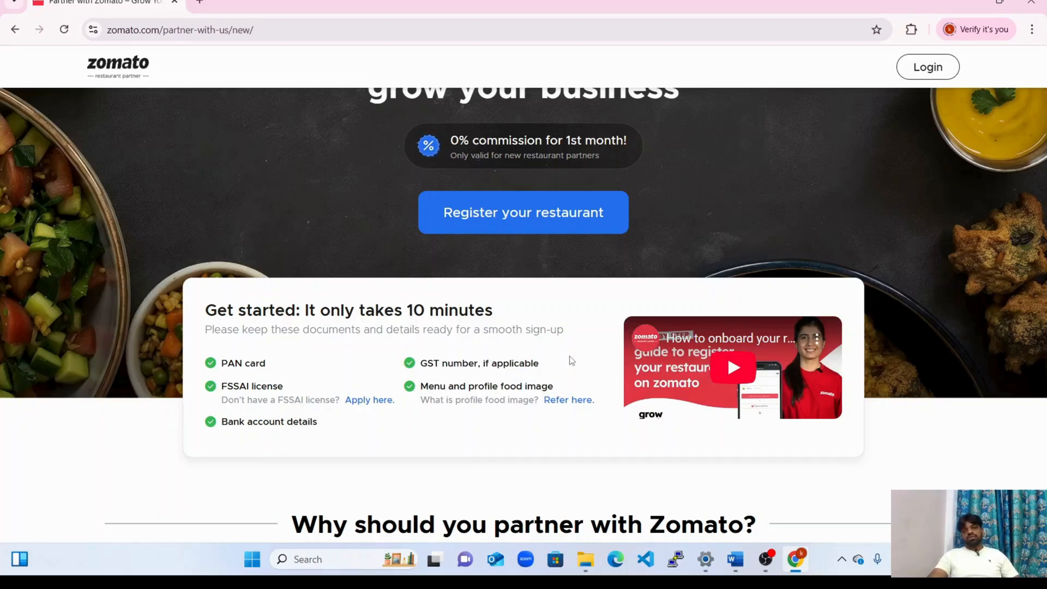
drag(565, 364, 435, 360)
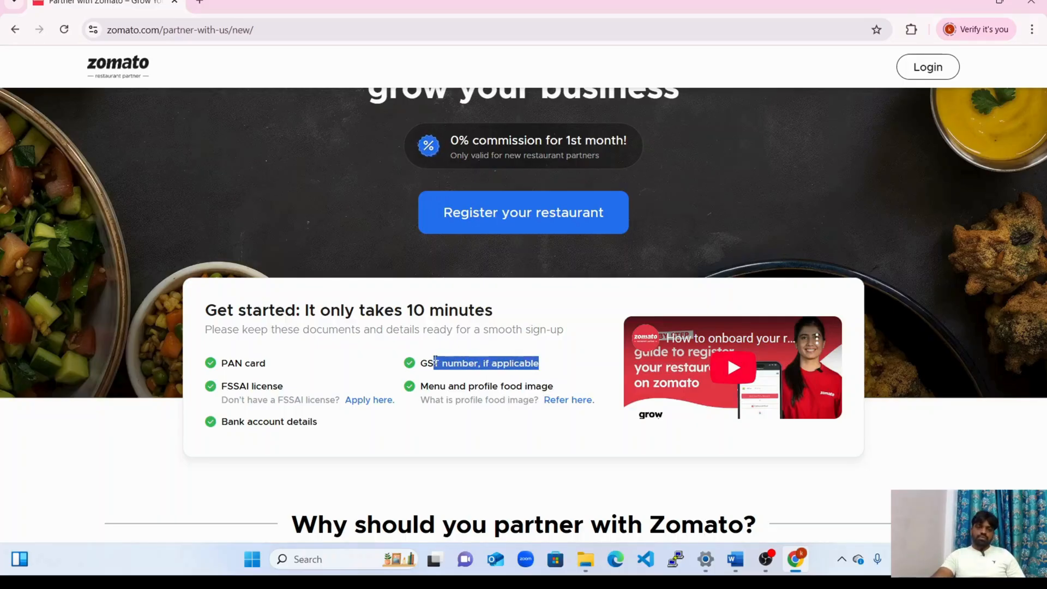
click(556, 354)
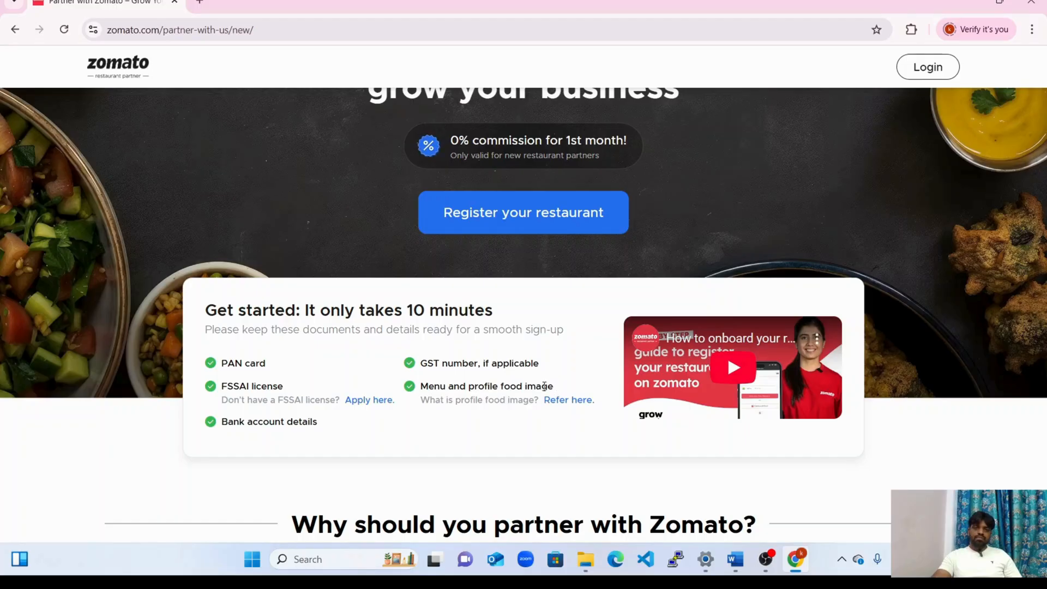
drag(554, 387, 469, 387)
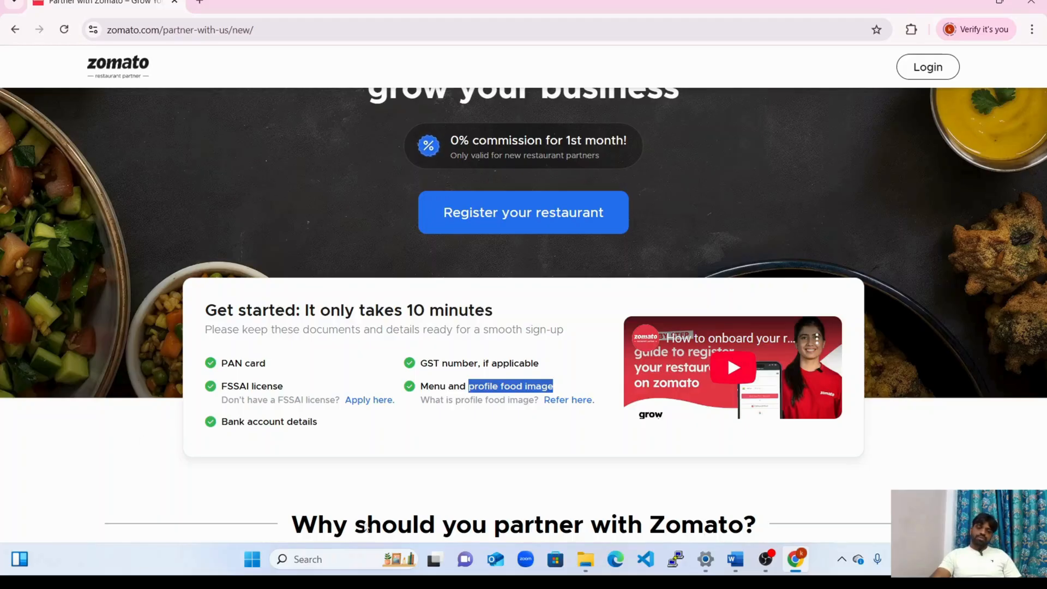
click(706, 247)
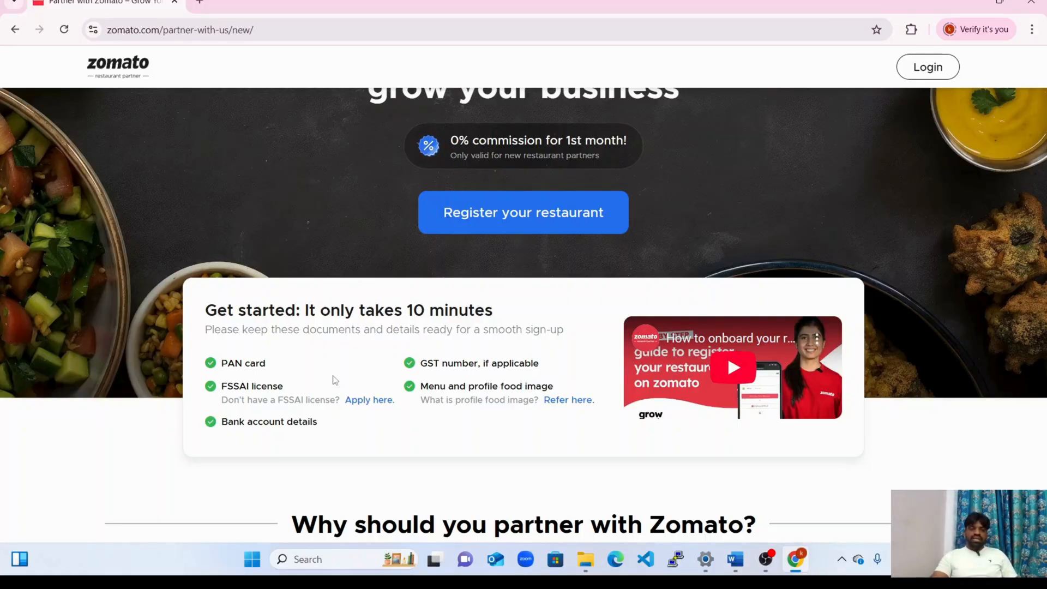
drag(271, 421, 299, 421)
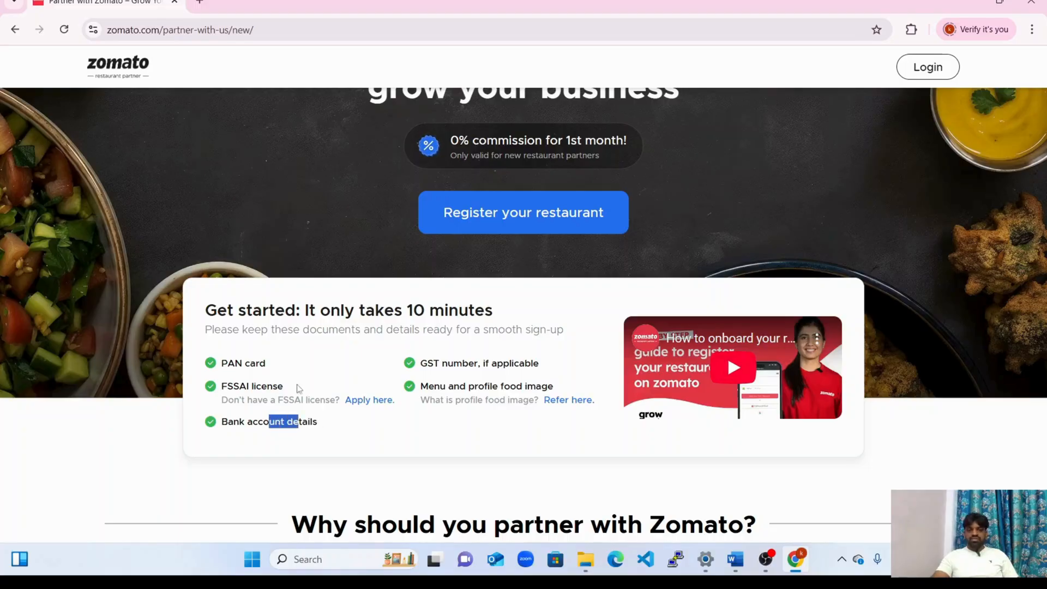
click(558, 357)
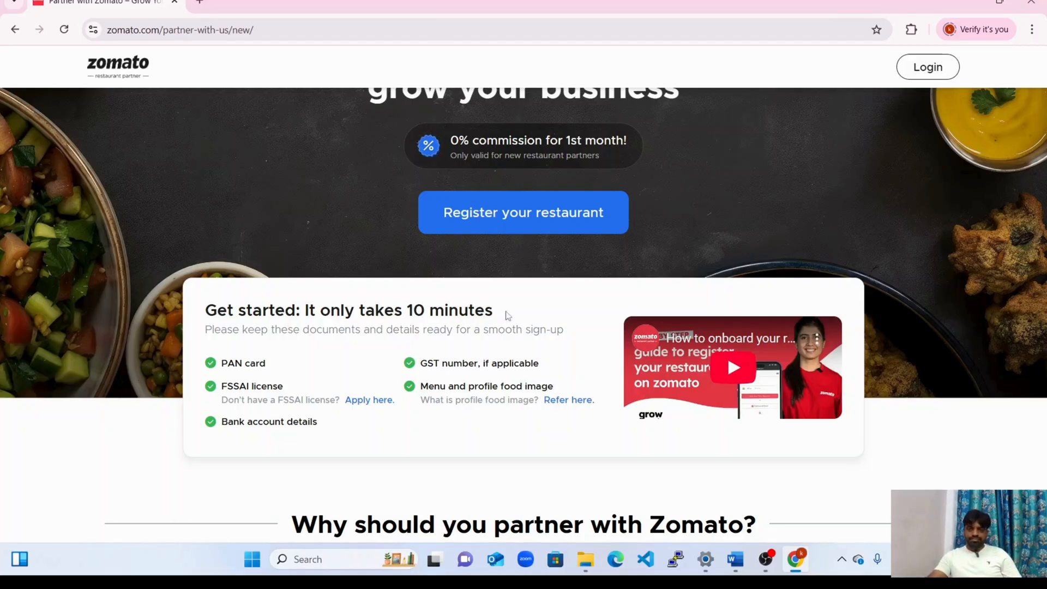
Step: Start the restaurant registration, choose to create a new account and enter the account holder's full name
click(561, 225)
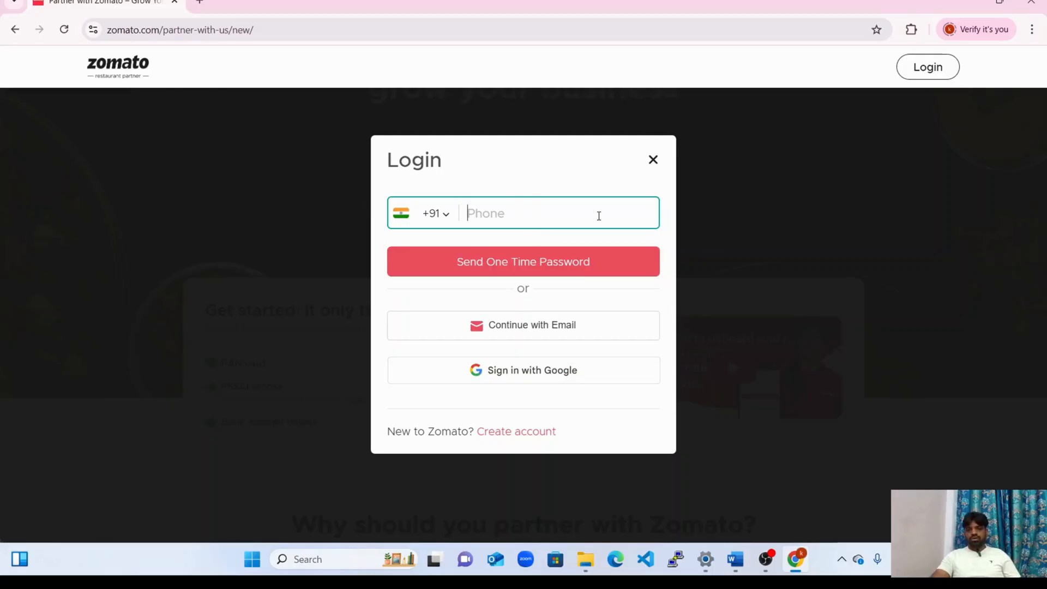
click(525, 436)
click(499, 191)
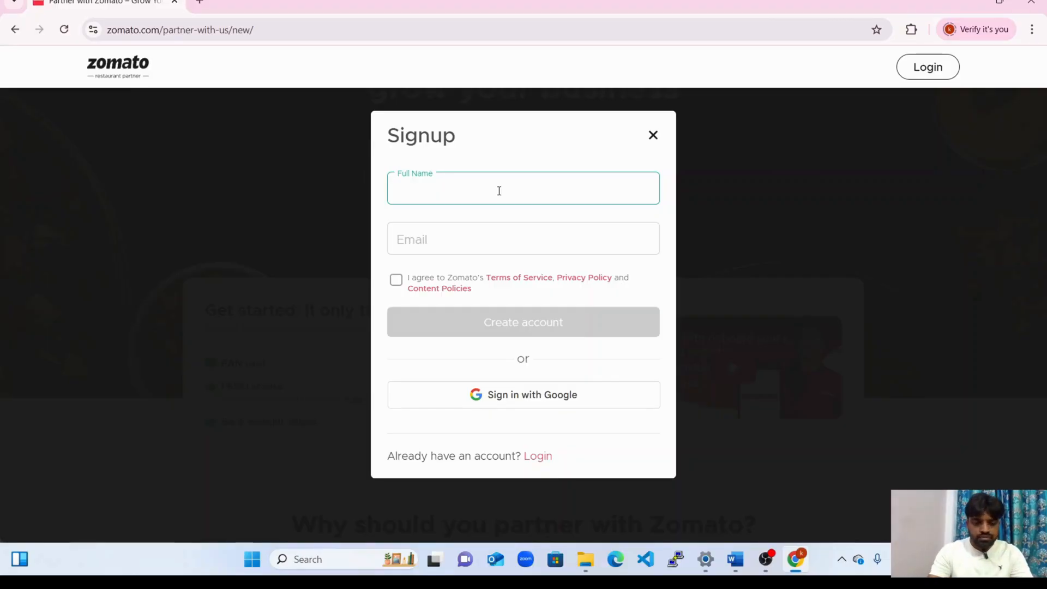
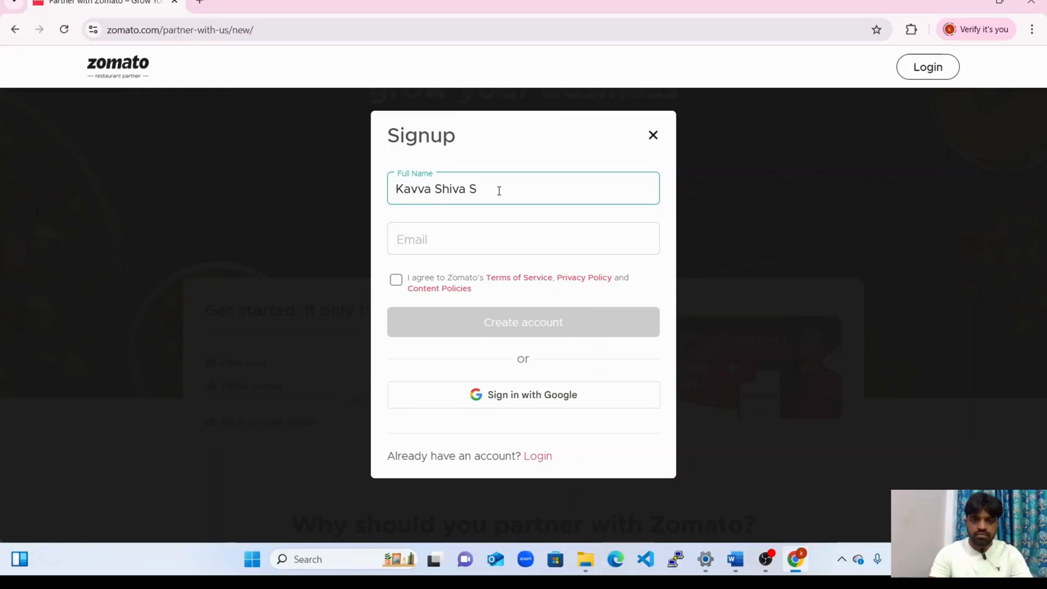
Step: Fill in the signup email address, agree to Zomato's terms and policies, and submit the account creation
key(Tab)
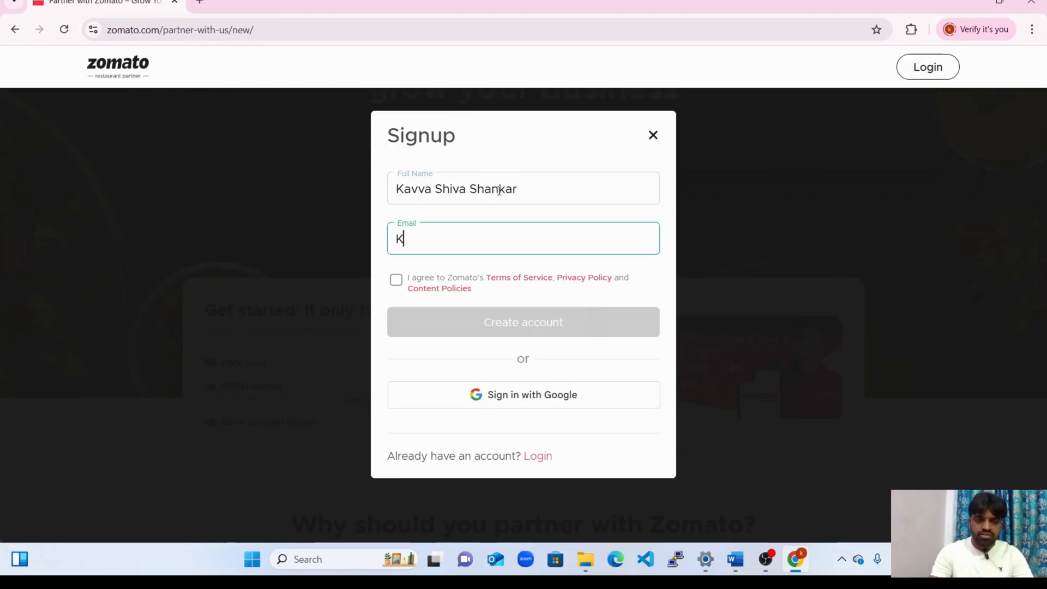
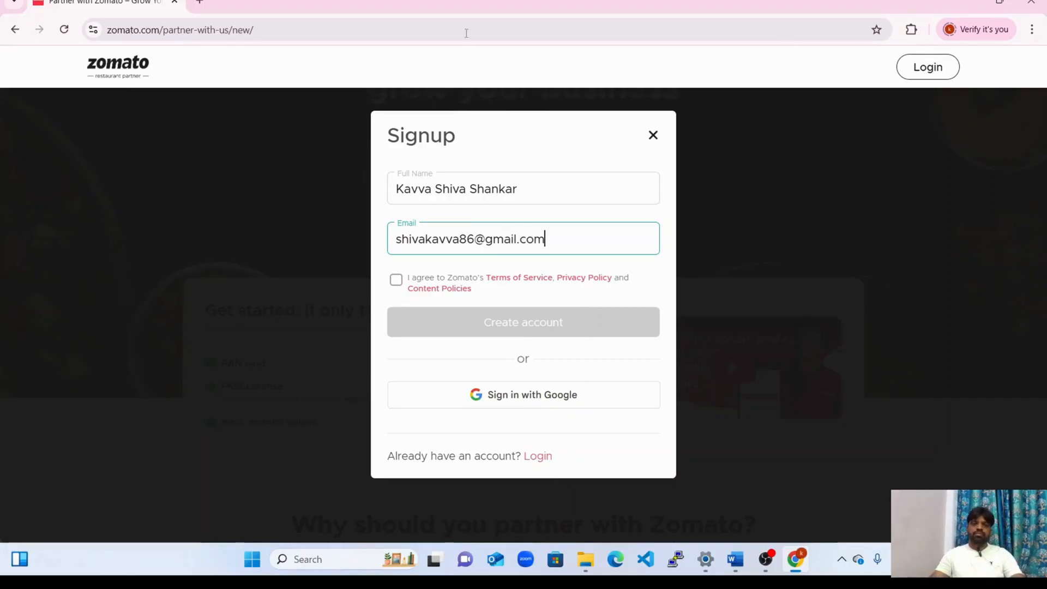
click(395, 279)
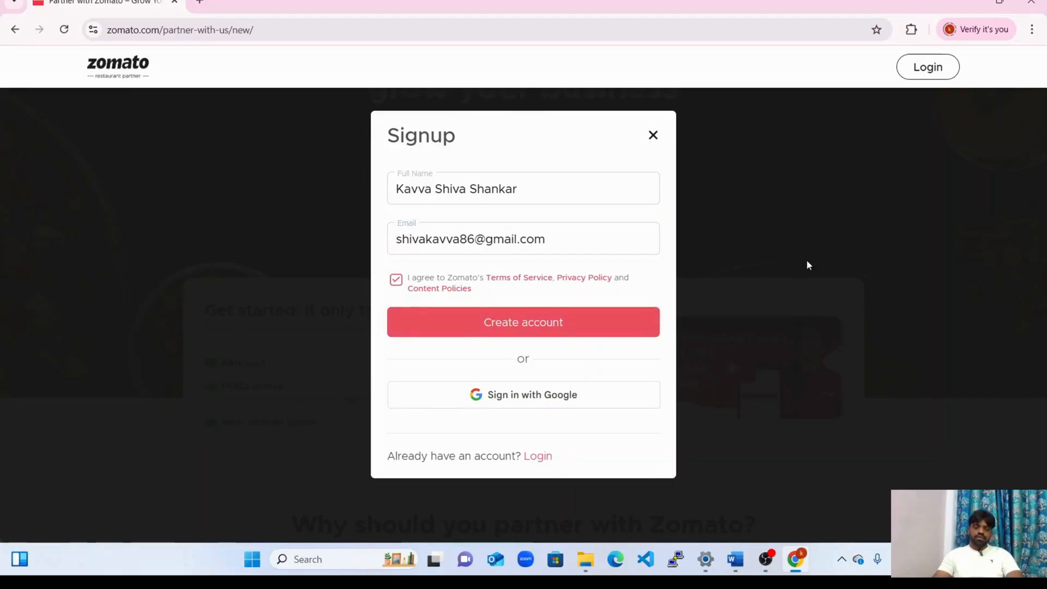
click(564, 331)
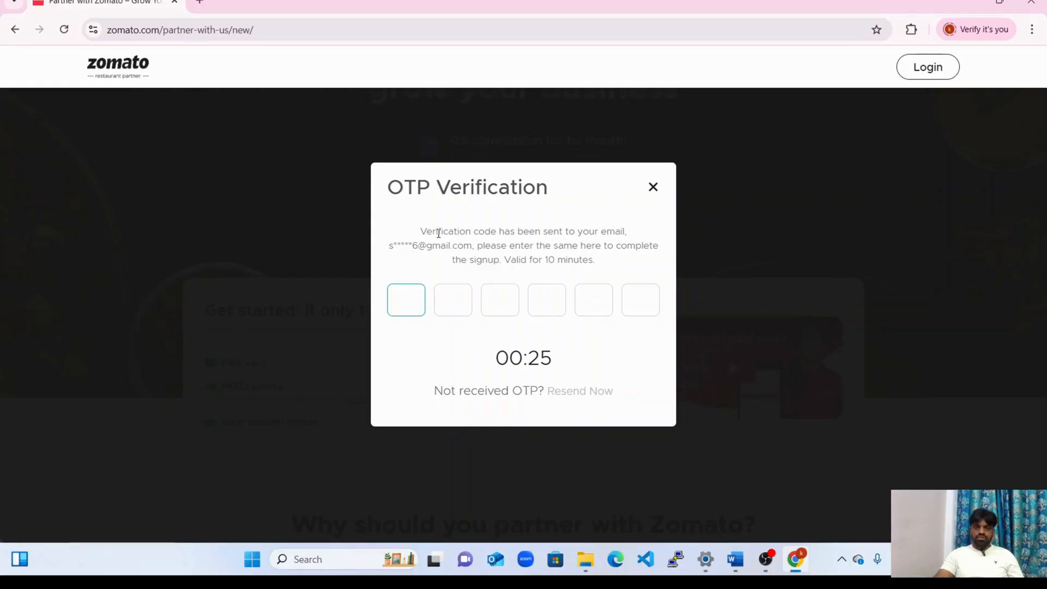
Step: Enter the emailed verification code in the OTP Verification dialog to complete the signup
drag(437, 233, 608, 232)
click(621, 227)
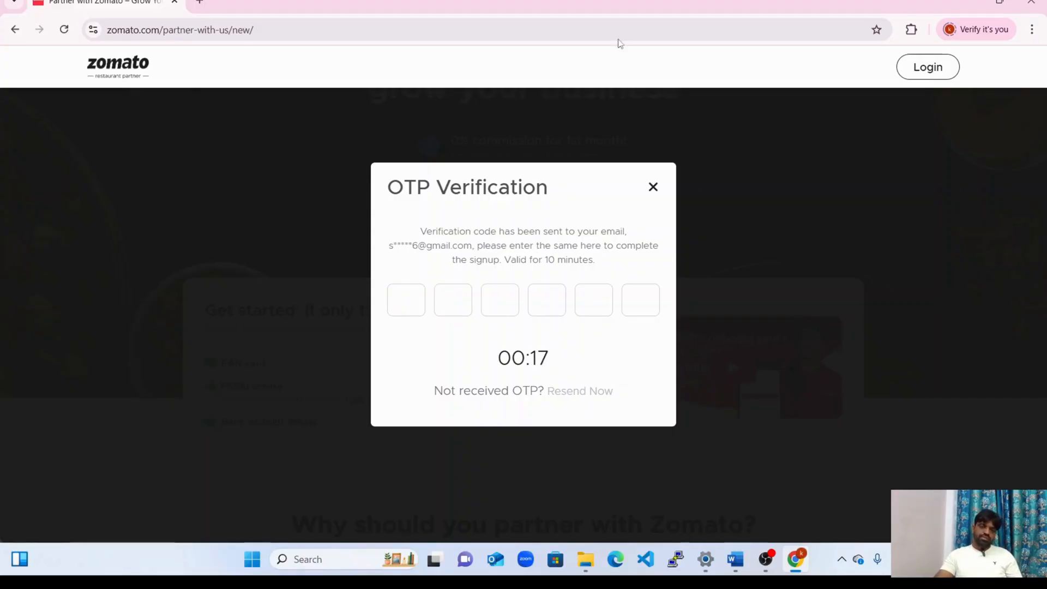
click(413, 306)
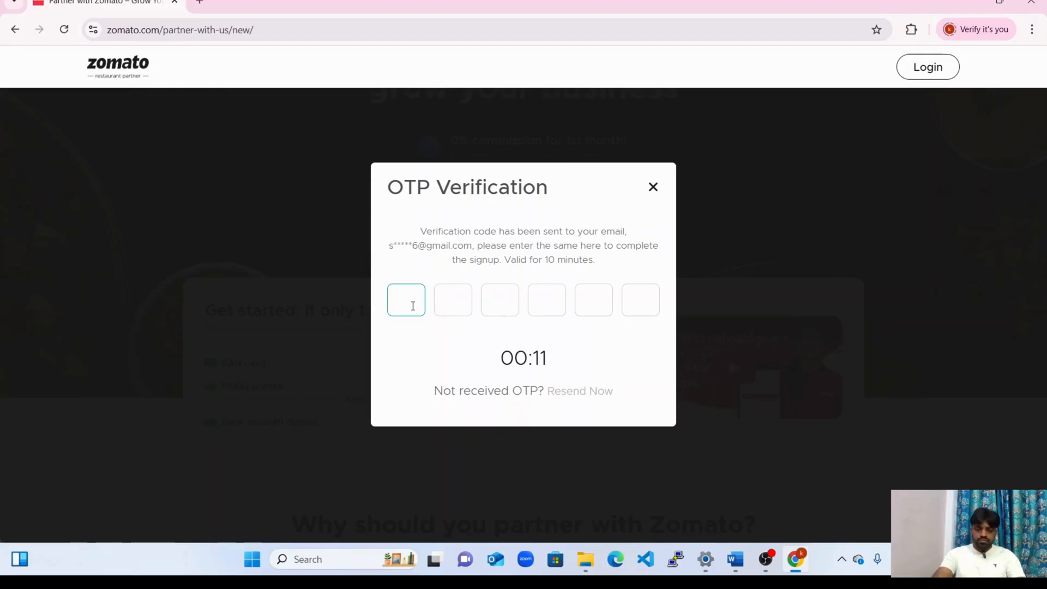
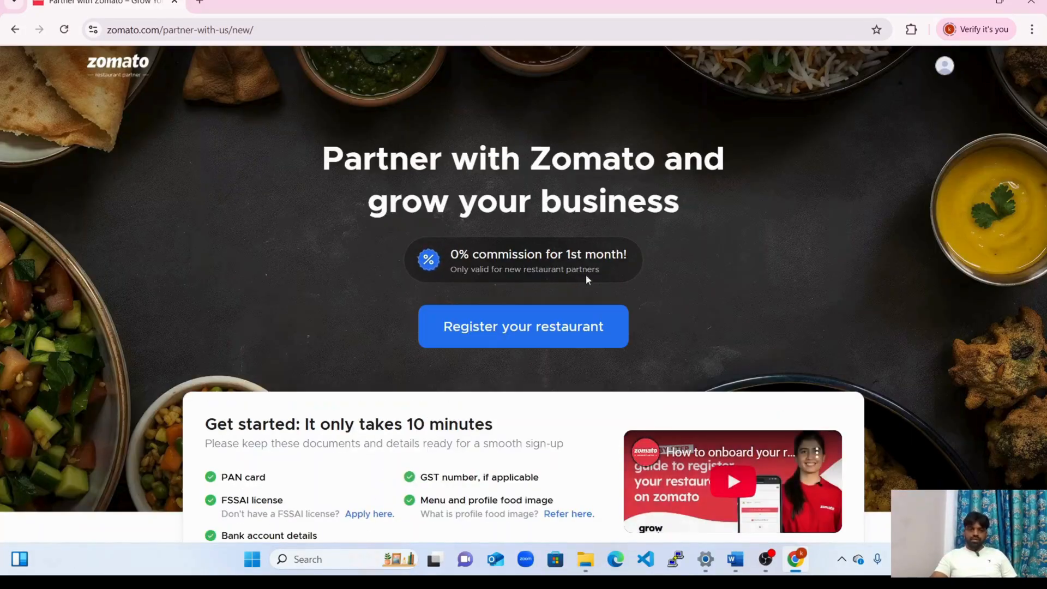
Step: Start registering the restaurant for the "Food delivery only" service and bring up its Restaurant information form
scroll(704, 333, down, 5)
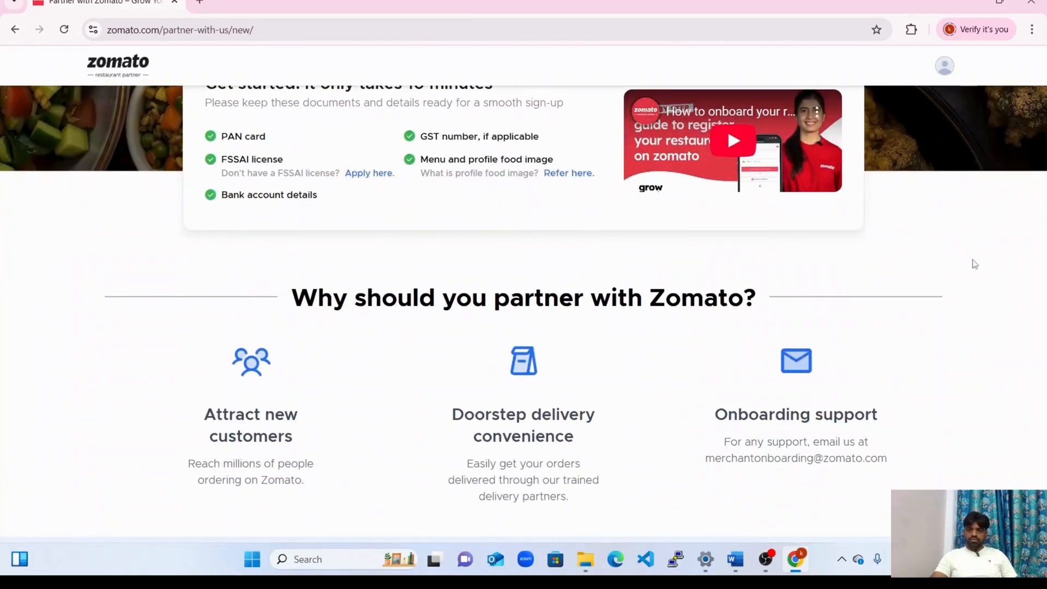
scroll(944, 266, up, 3)
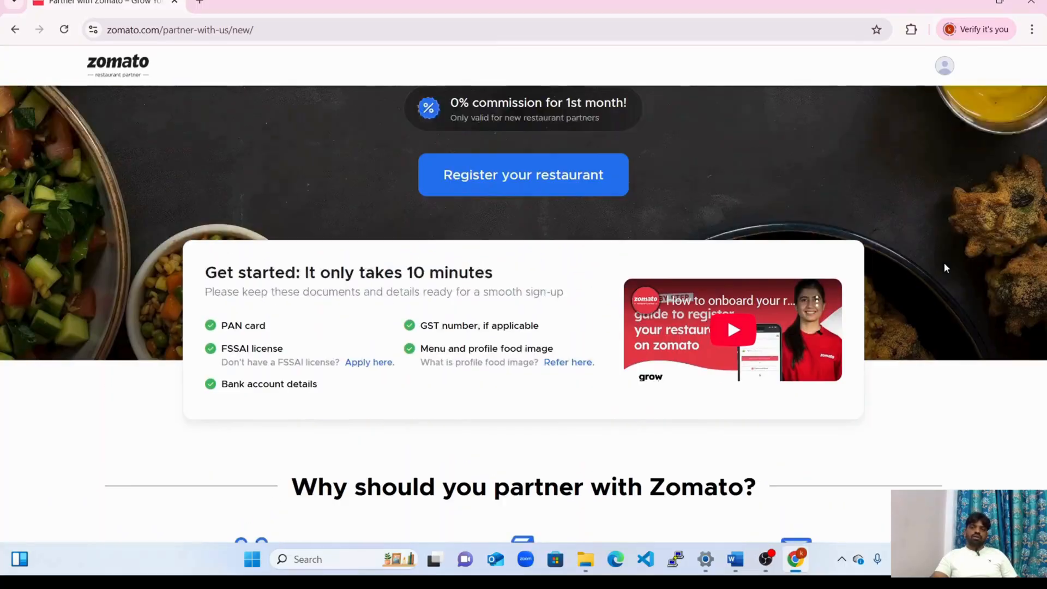
scroll(945, 268, up, 1)
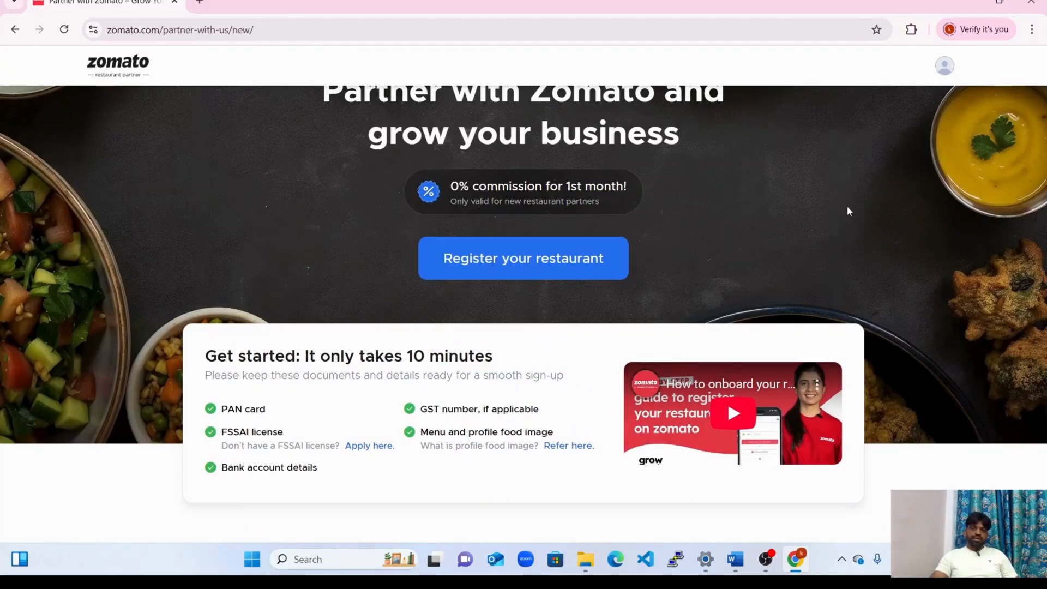
click(545, 270)
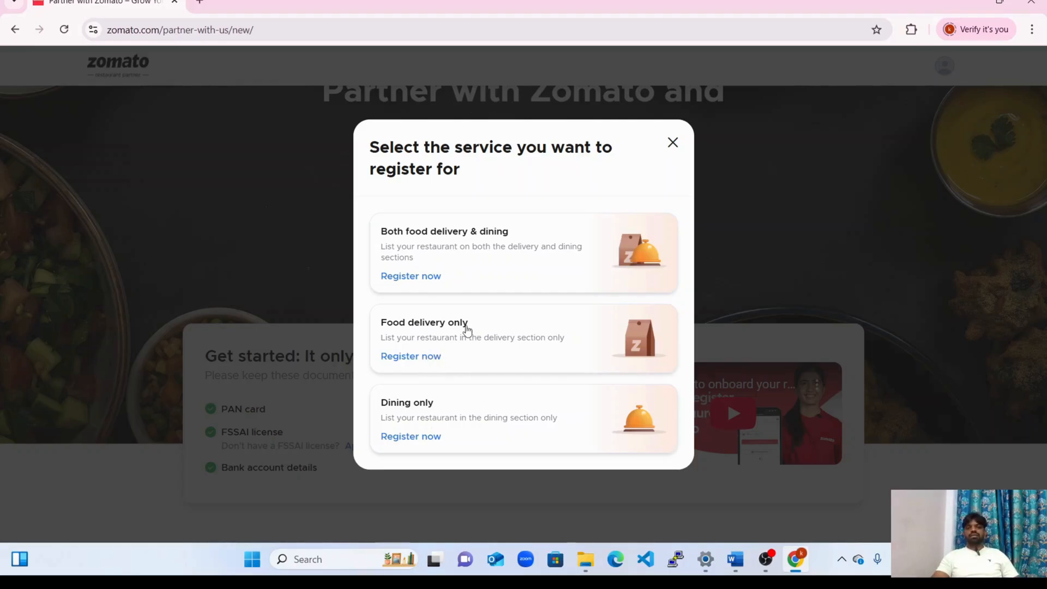
click(420, 357)
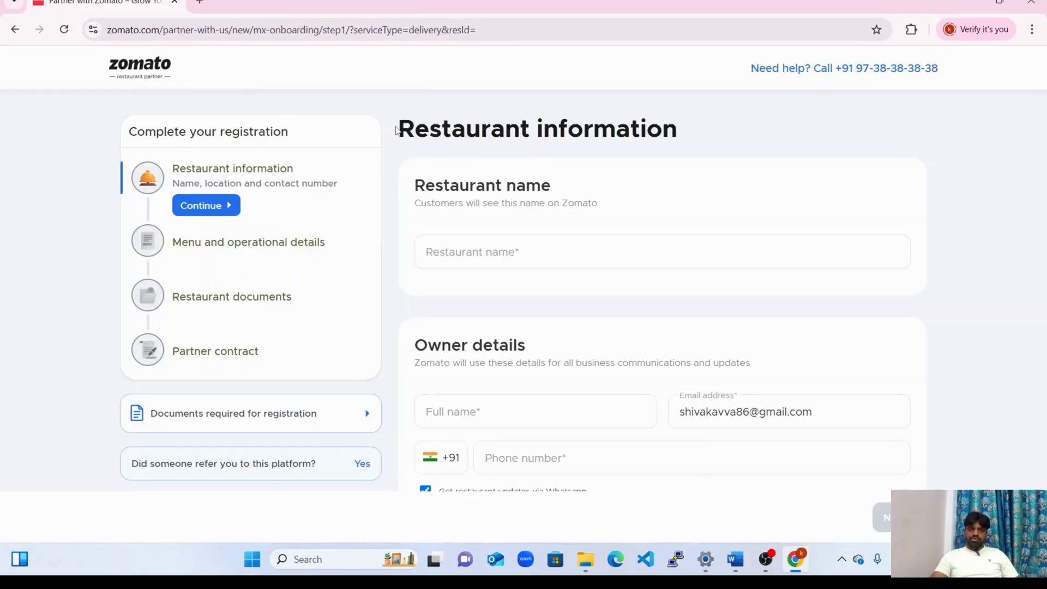
drag(395, 131, 686, 134)
click(727, 133)
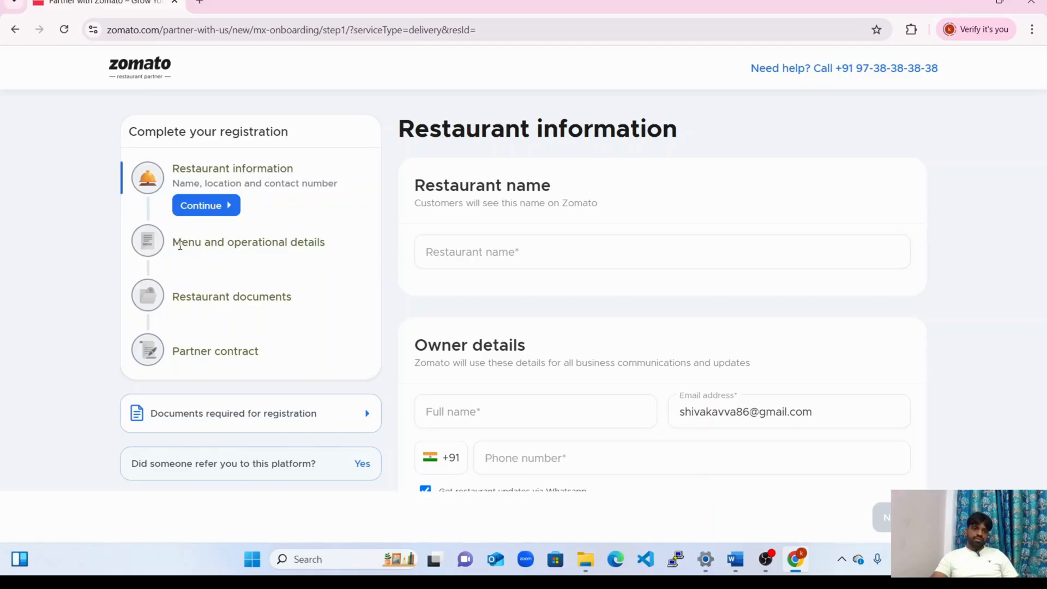
drag(180, 245, 327, 244)
click(176, 295)
triple_click(176, 294)
drag(174, 352, 261, 351)
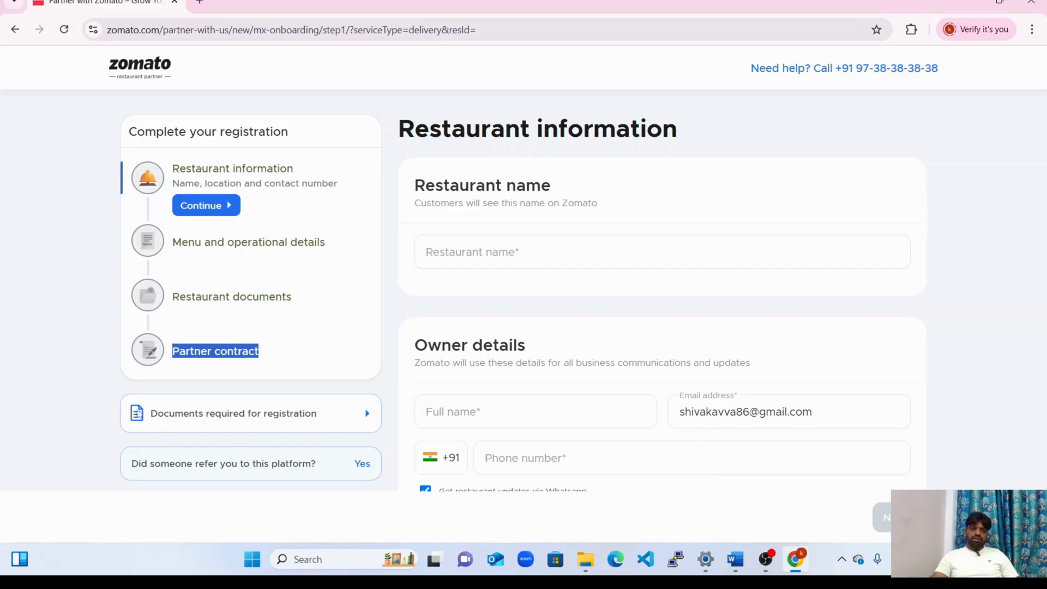
click(43, 275)
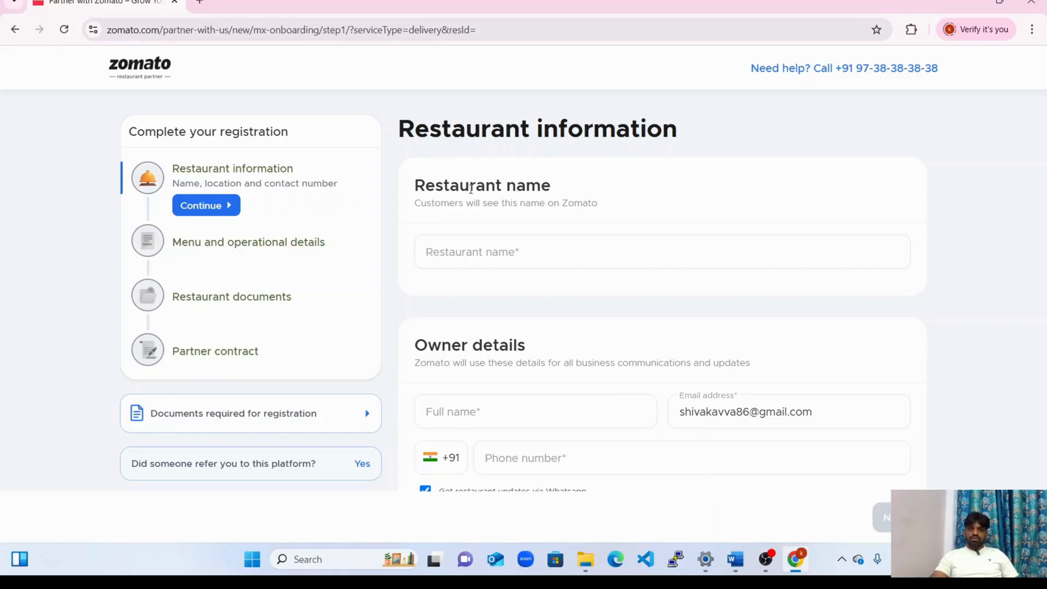
Step: Enter THE FRUIT CUSTARD as the restaurant name in the Restaurant information form
drag(413, 185, 602, 187)
click(565, 243)
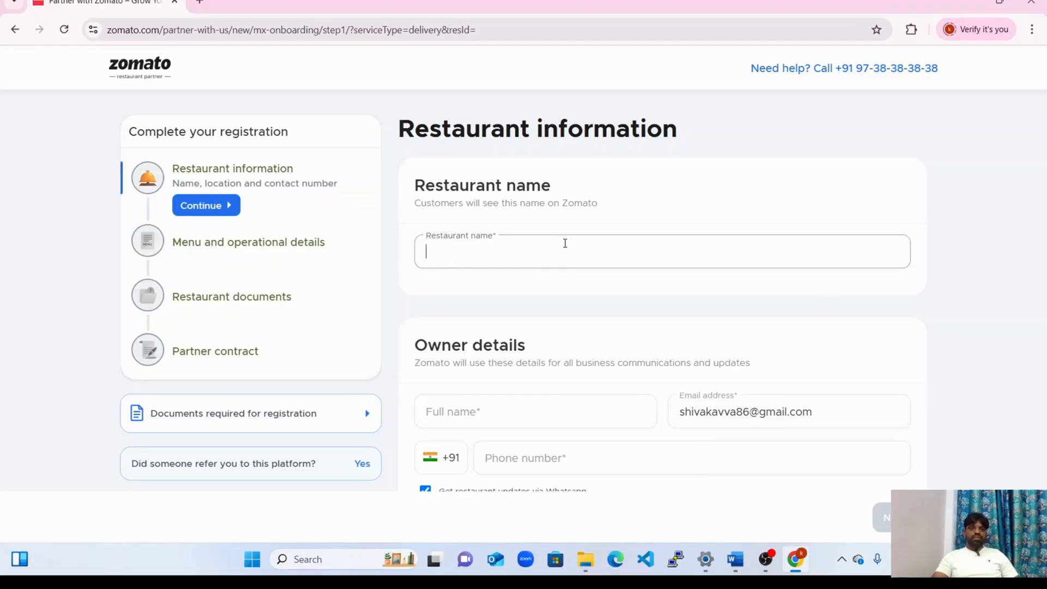
text(TH)
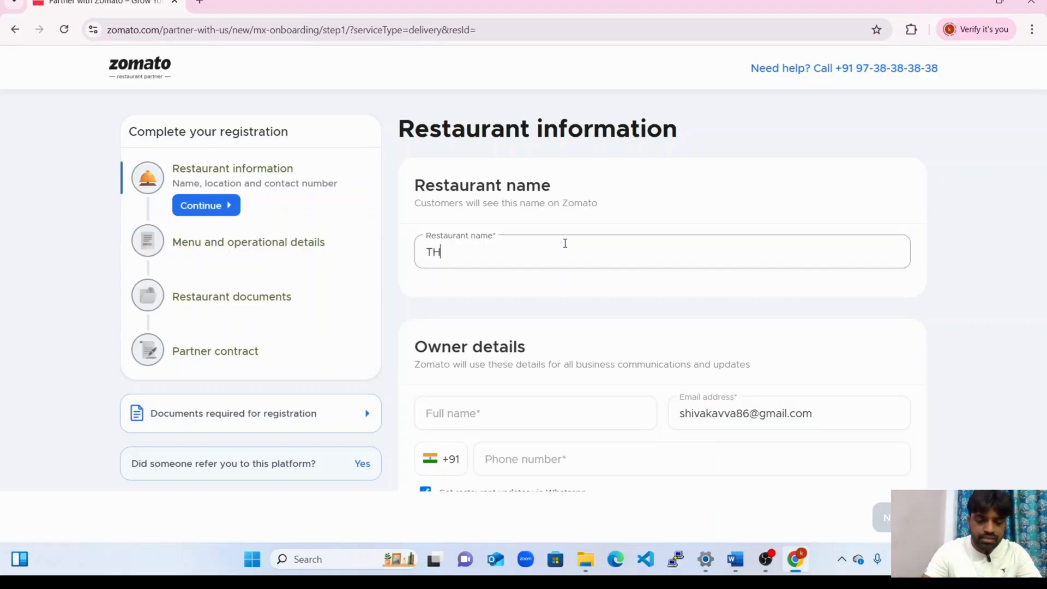
text(E FRUIT)
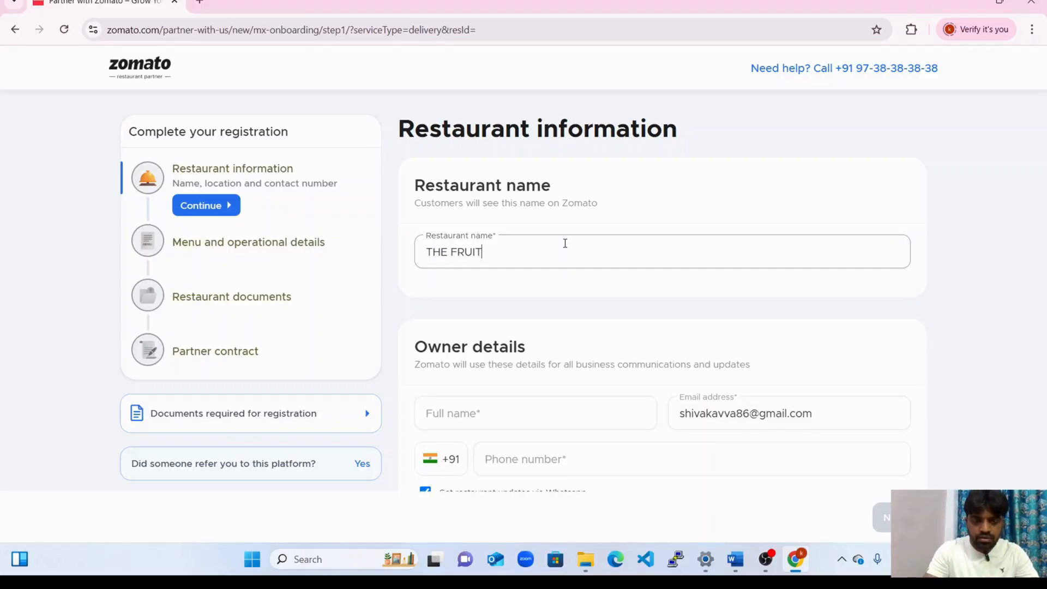
text( CUSTARD)
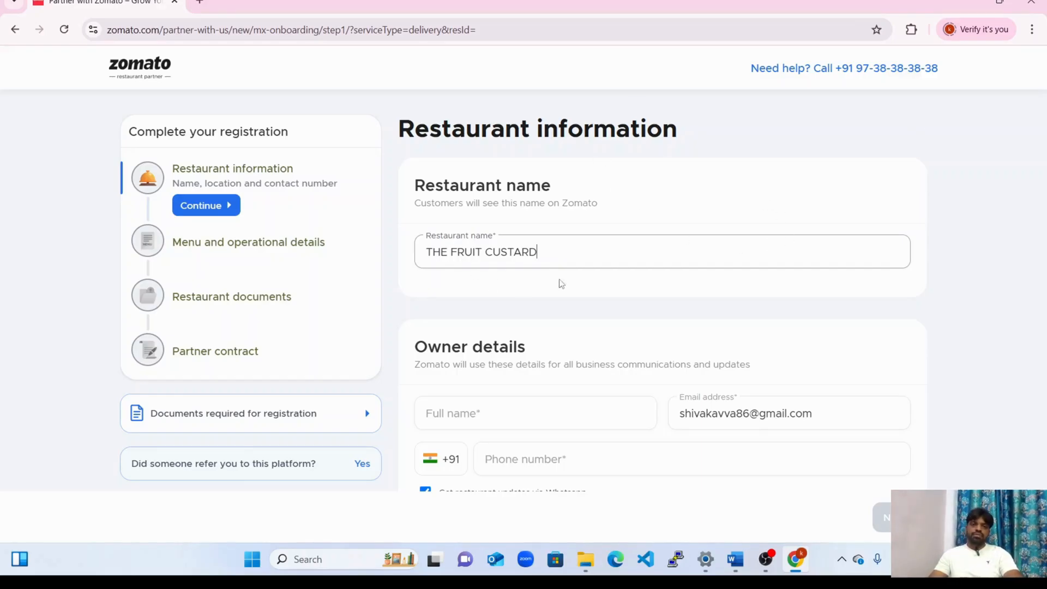
click(683, 203)
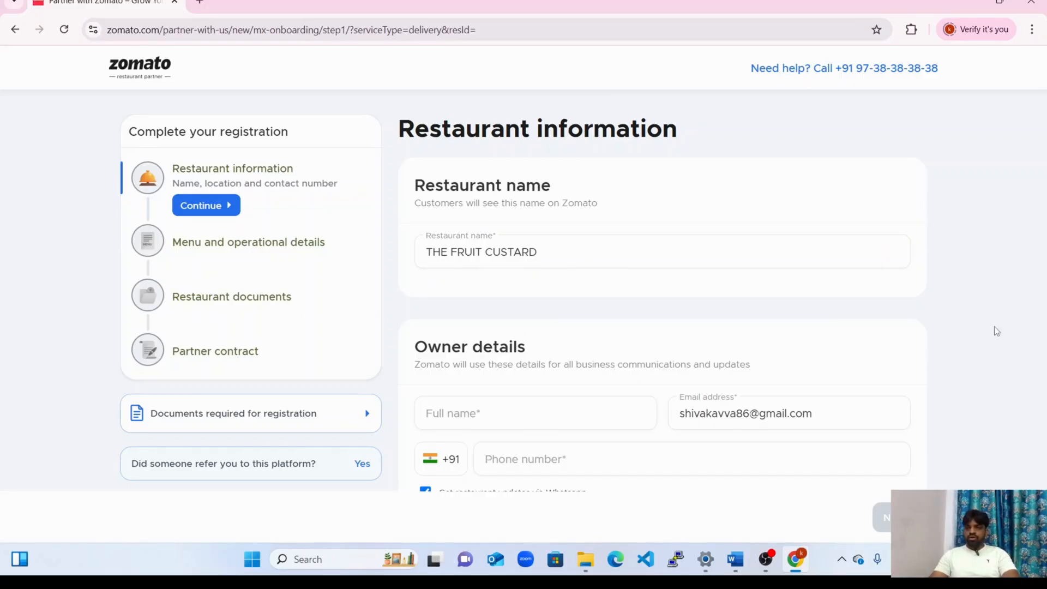
Step: Fill in the owner's full name in the Owner details section
click(552, 410)
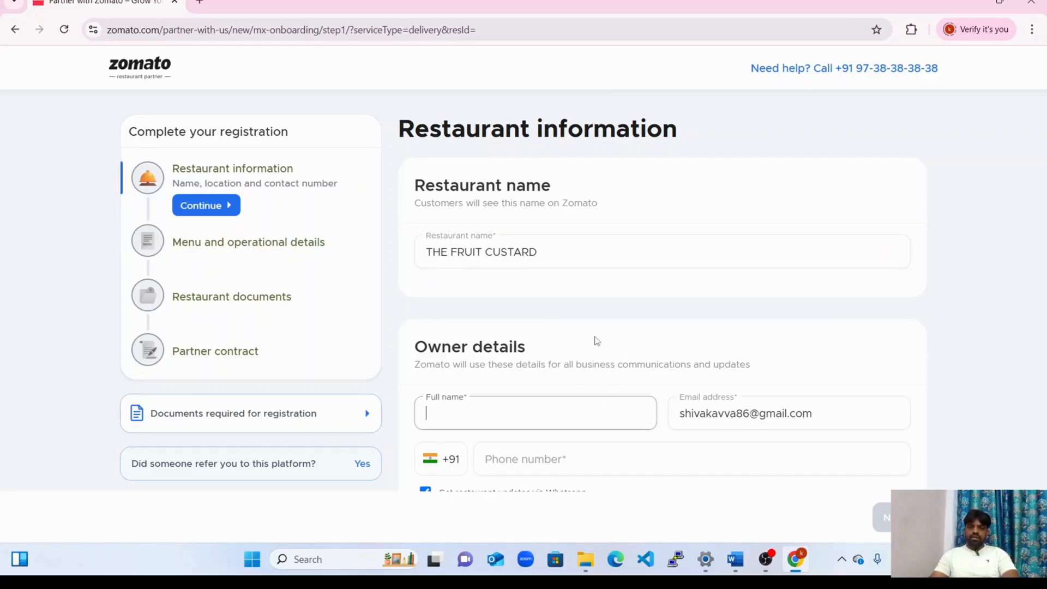
click(639, 326)
scroll(947, 366, down, 1)
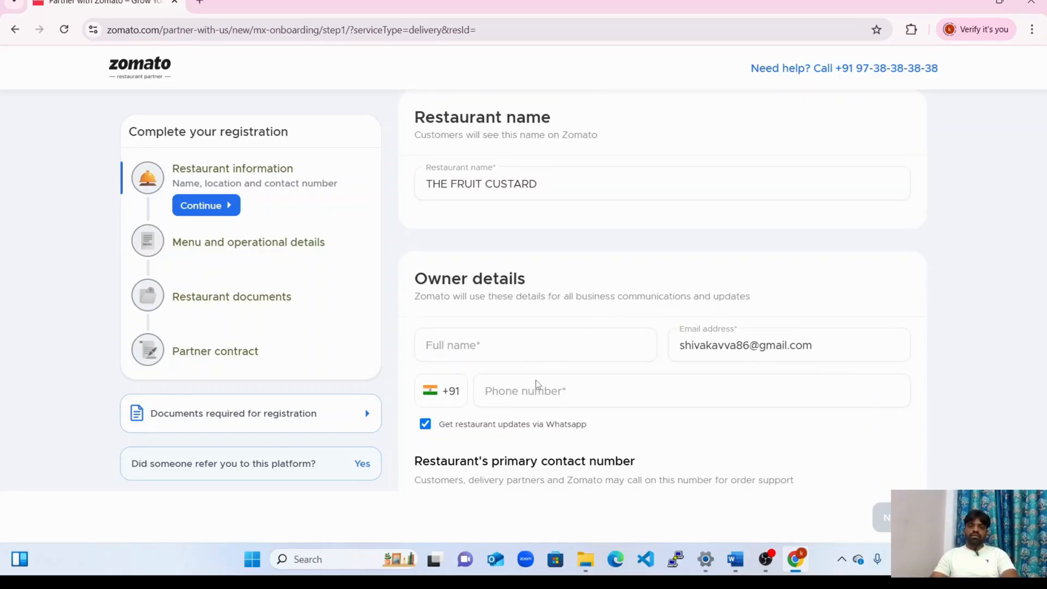
click(522, 349)
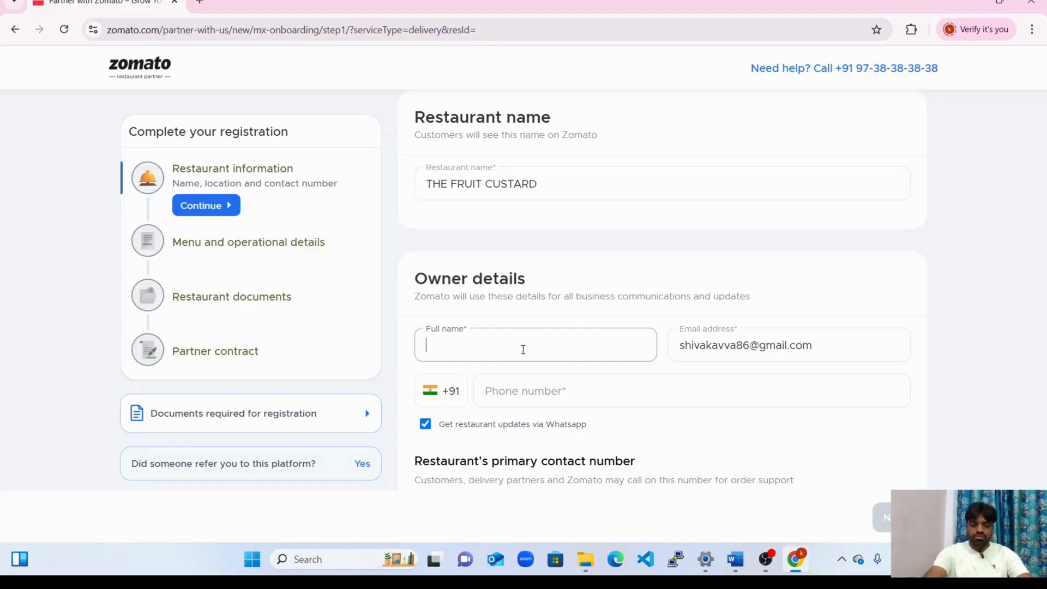
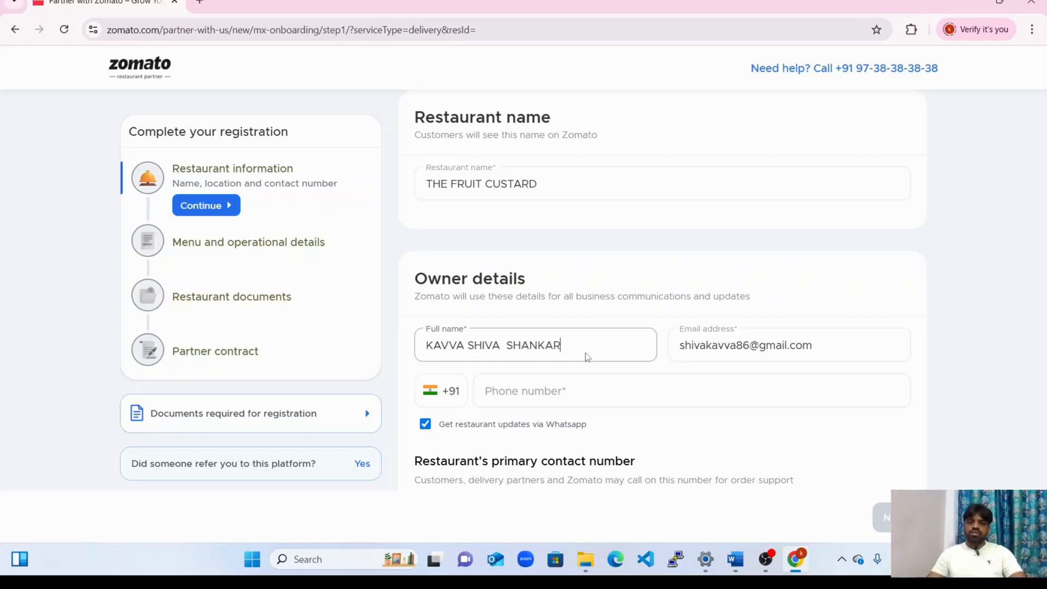
click(592, 278)
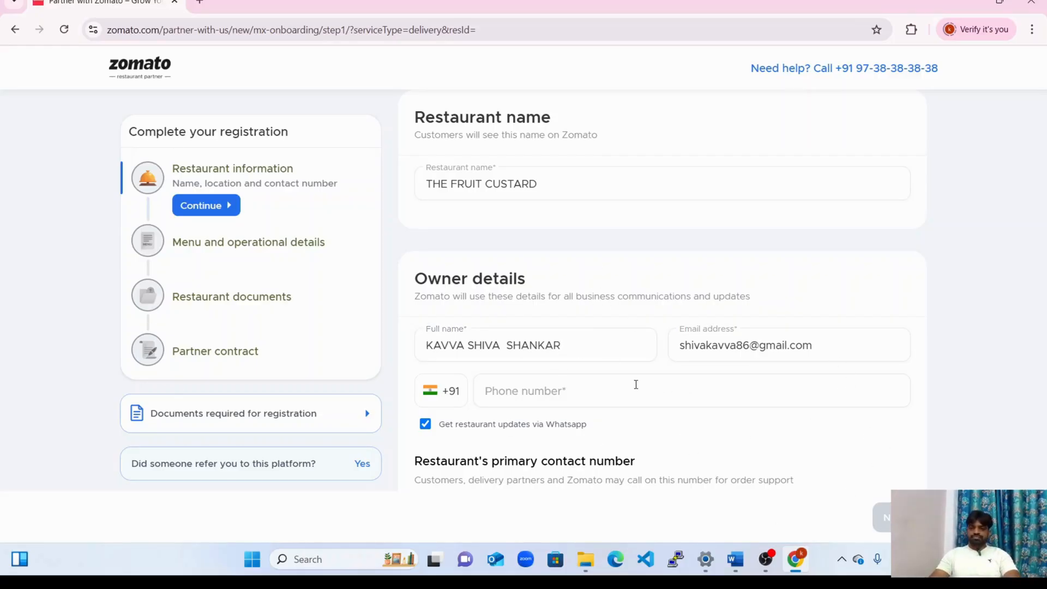
Step: Enter the owner's phone number and verify it with the verification code sent to that phone
scroll(671, 385, down, 1)
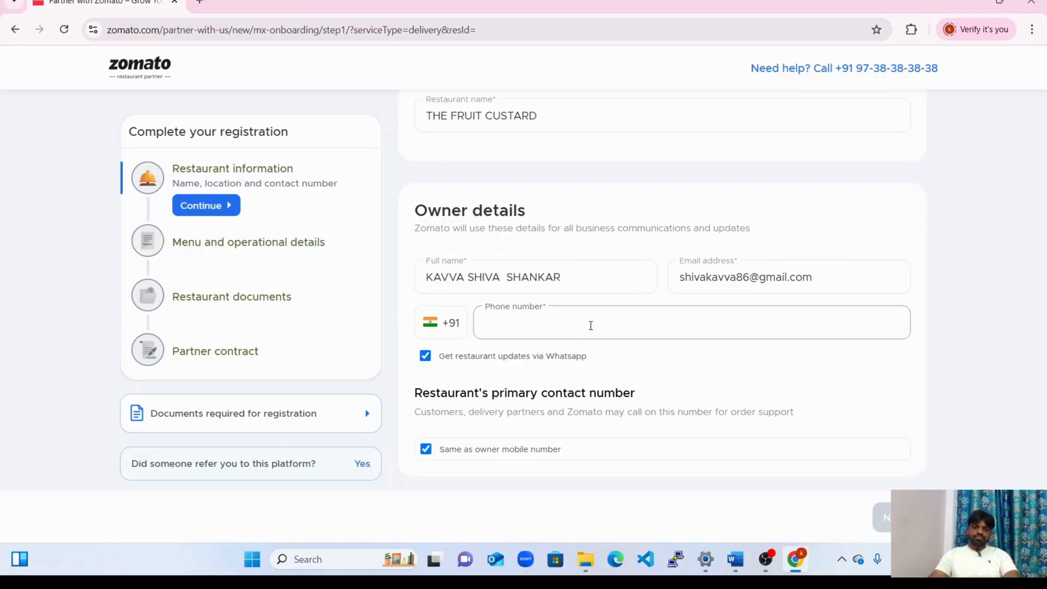
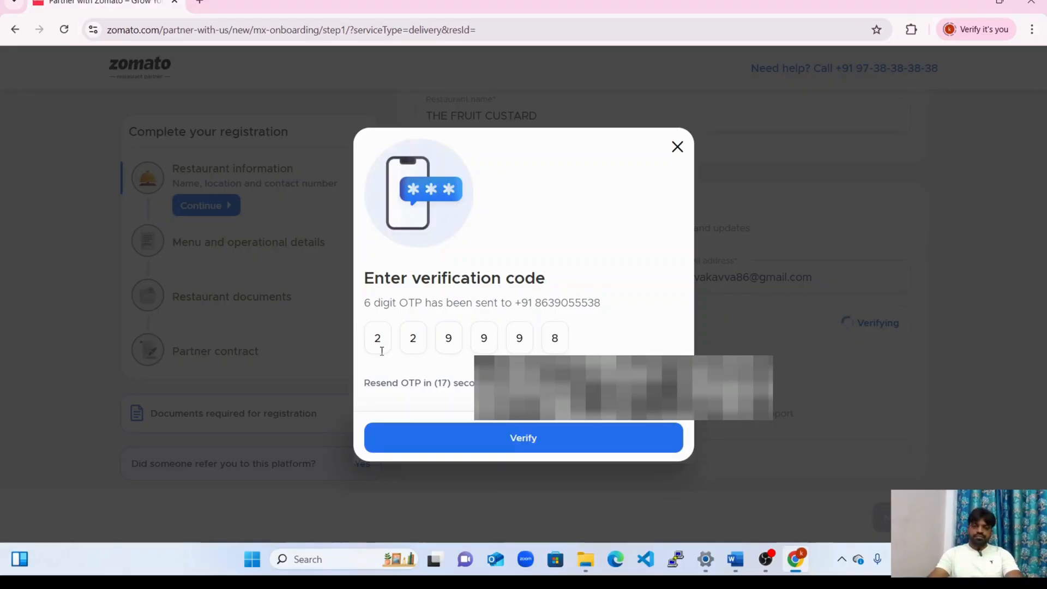
click(565, 435)
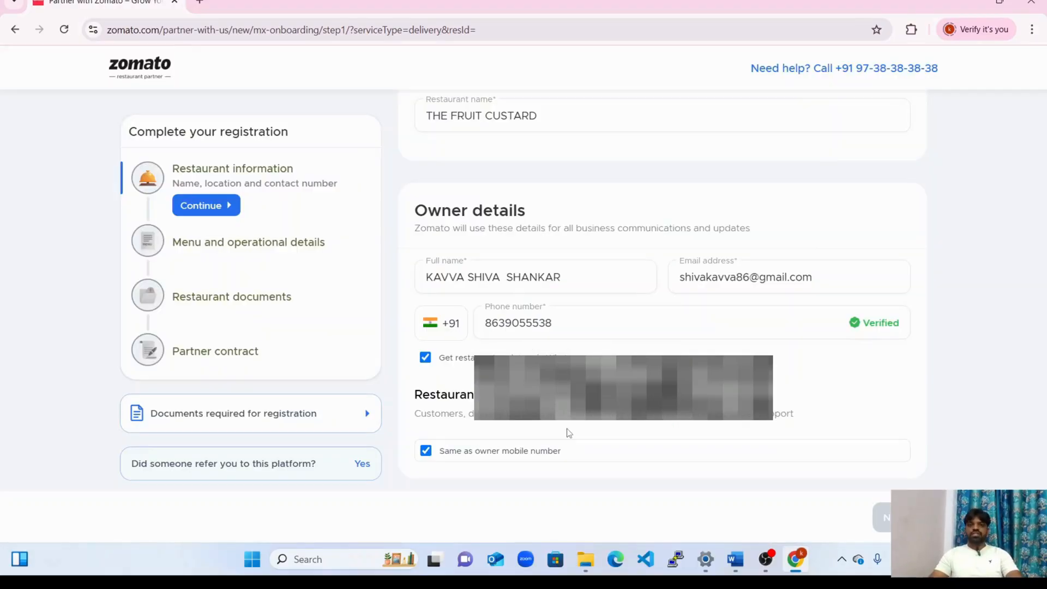
Step: Review the completed owner details and the restaurant's primary contact number option
drag(586, 328, 480, 329)
click(704, 322)
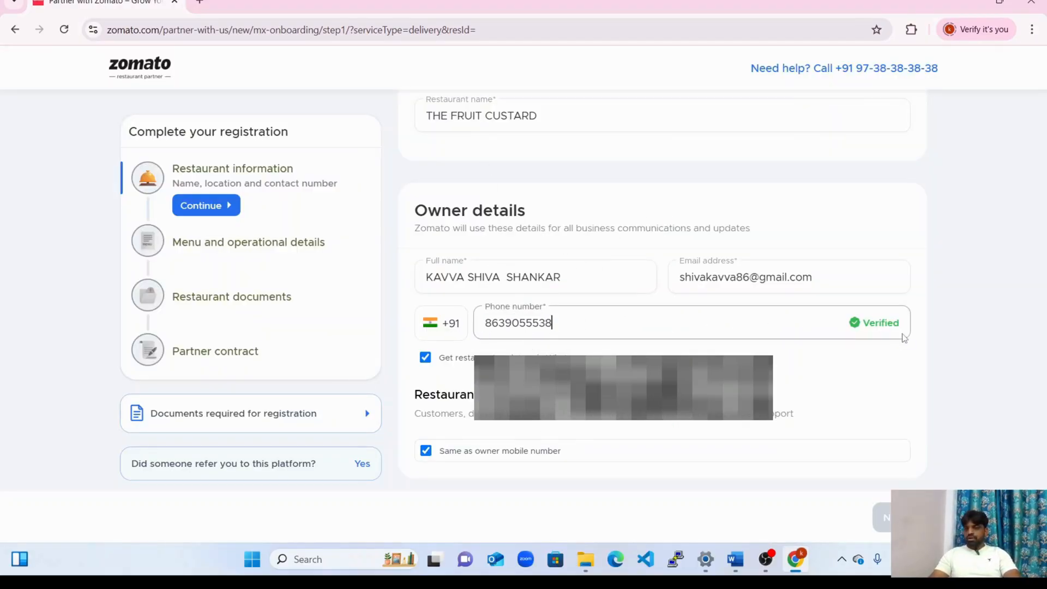
click(775, 203)
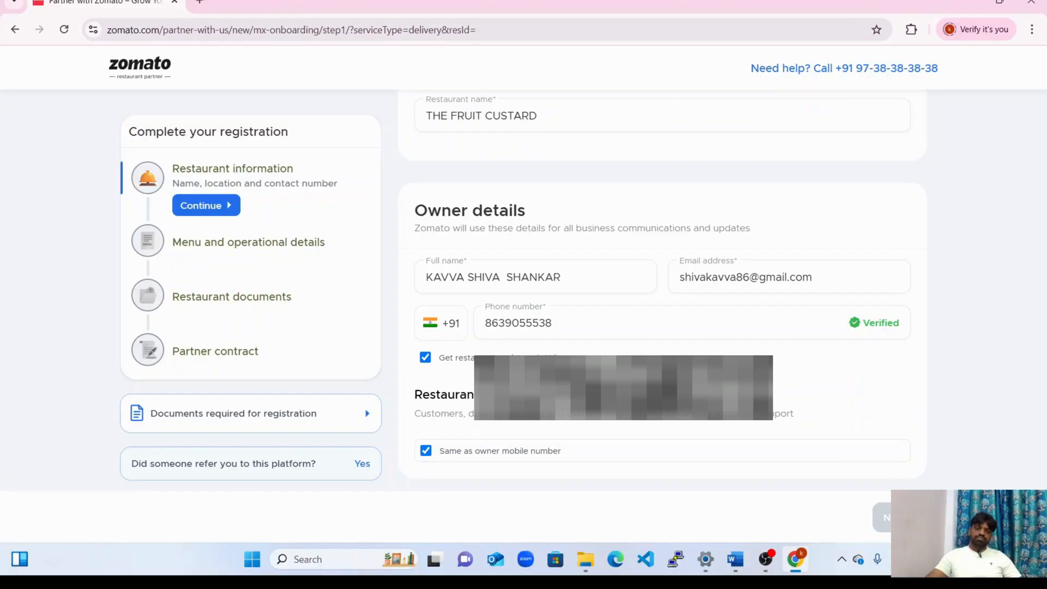
scroll(425, 358, up, 1)
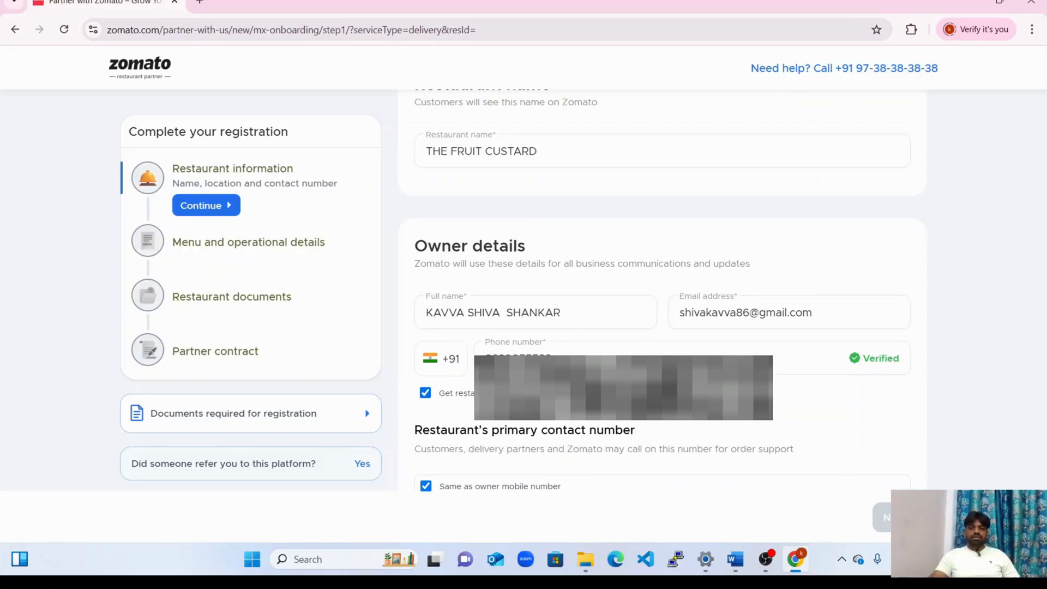
scroll(425, 358, down, 1)
scroll(969, 344, down, 2)
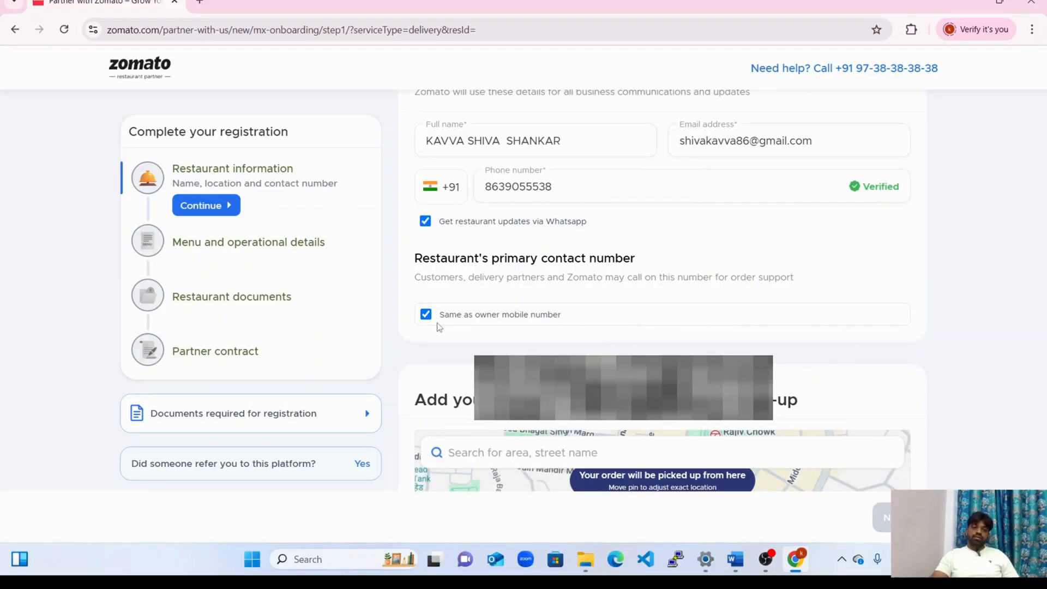
mouse_move(414, 265)
mouse_down()
mouse_move(635, 265)
mouse_move(426, 271)
mouse_up()
click(671, 263)
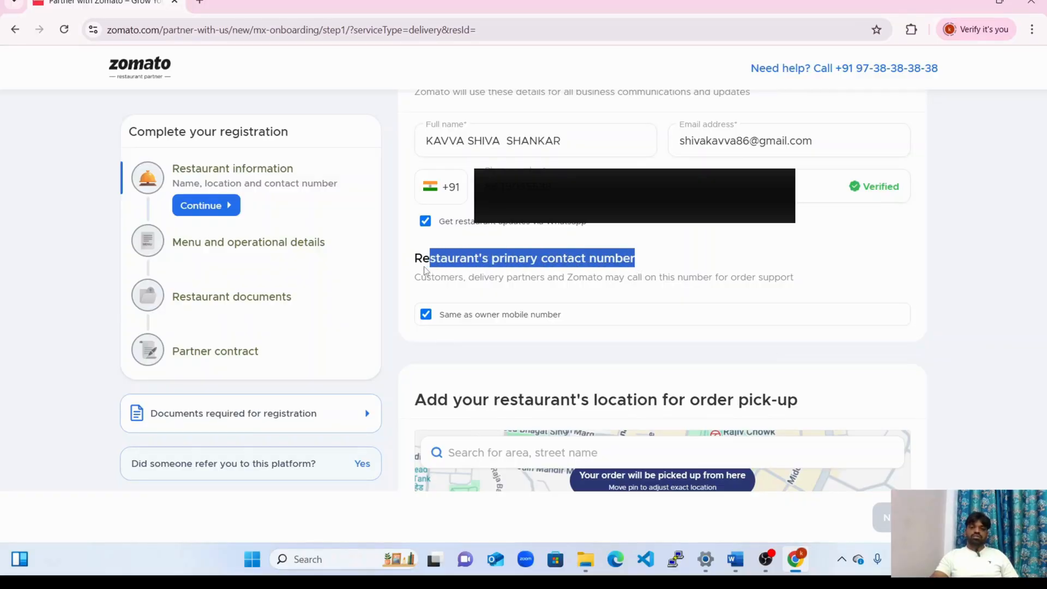
click(662, 253)
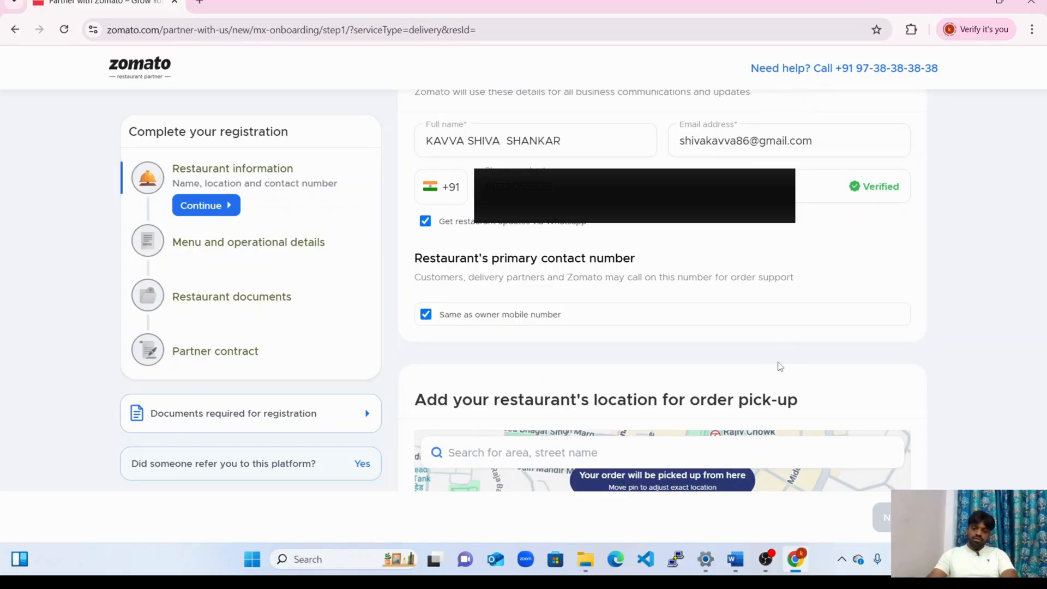
Step: Set the restaurant's order pick-up location to the current location, allowing the site location access for this time only
scroll(779, 367, down, 5)
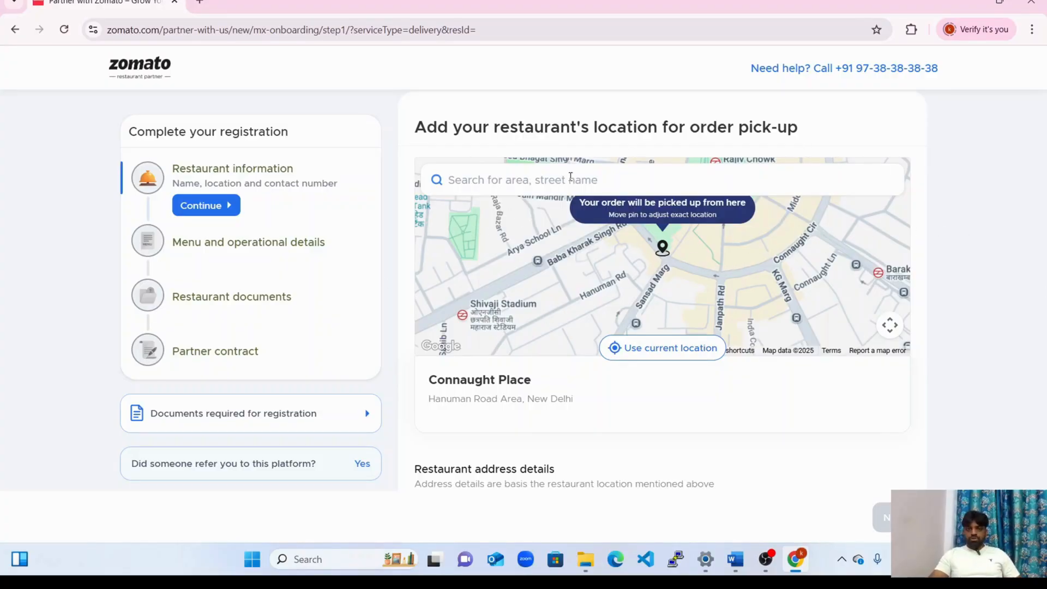
click(545, 189)
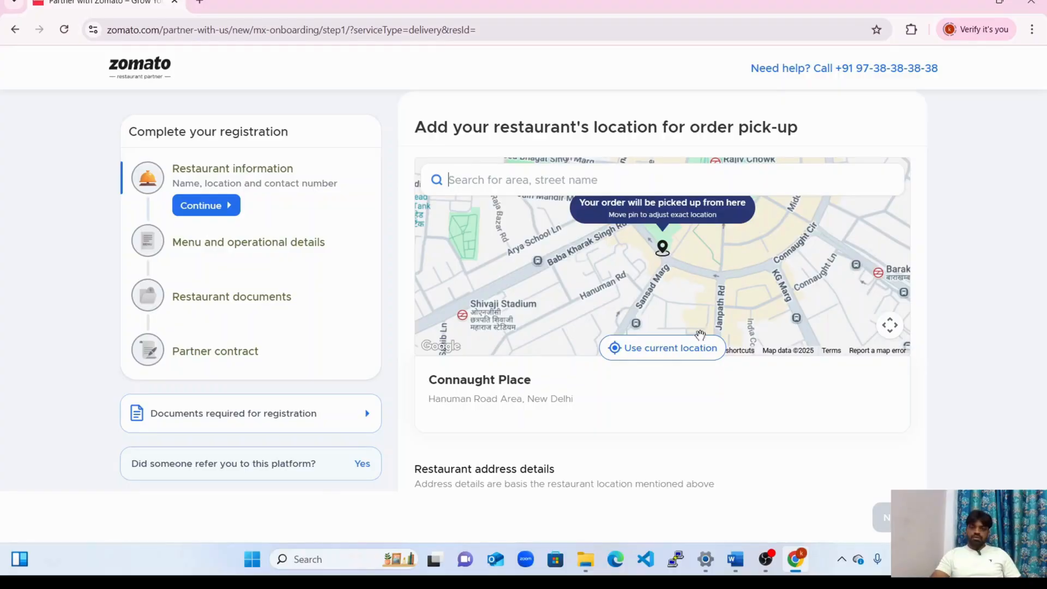
scroll(1014, 392, down, 3)
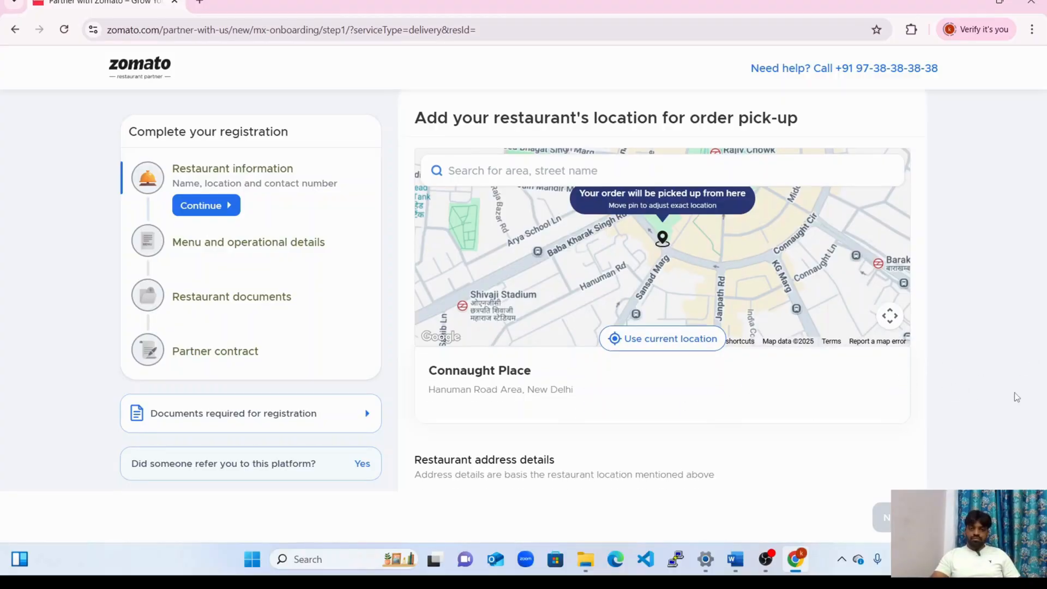
scroll(988, 309, up, 1)
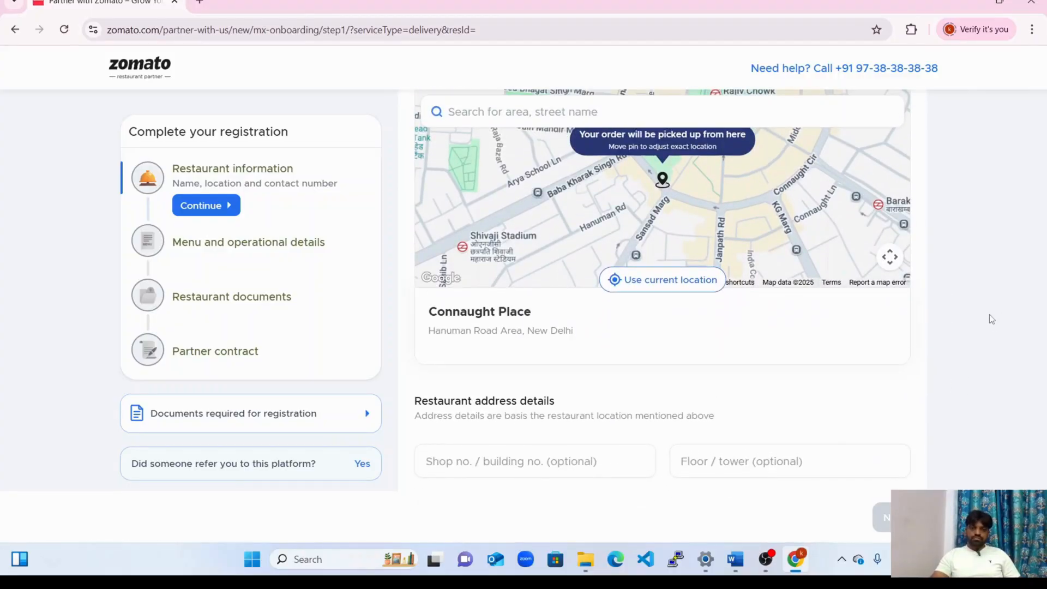
scroll(989, 314, down, 1)
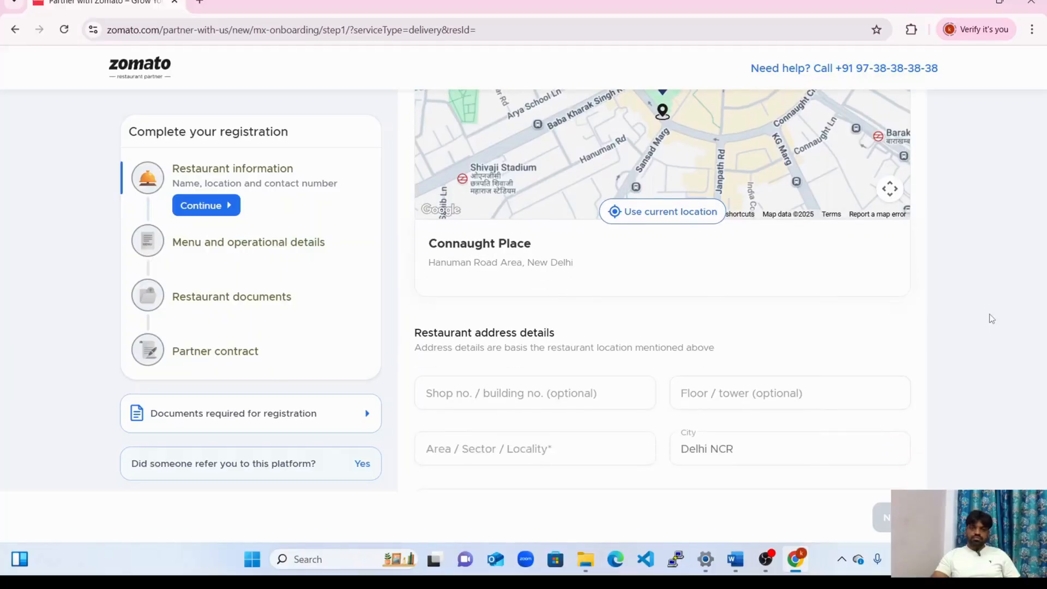
click(653, 219)
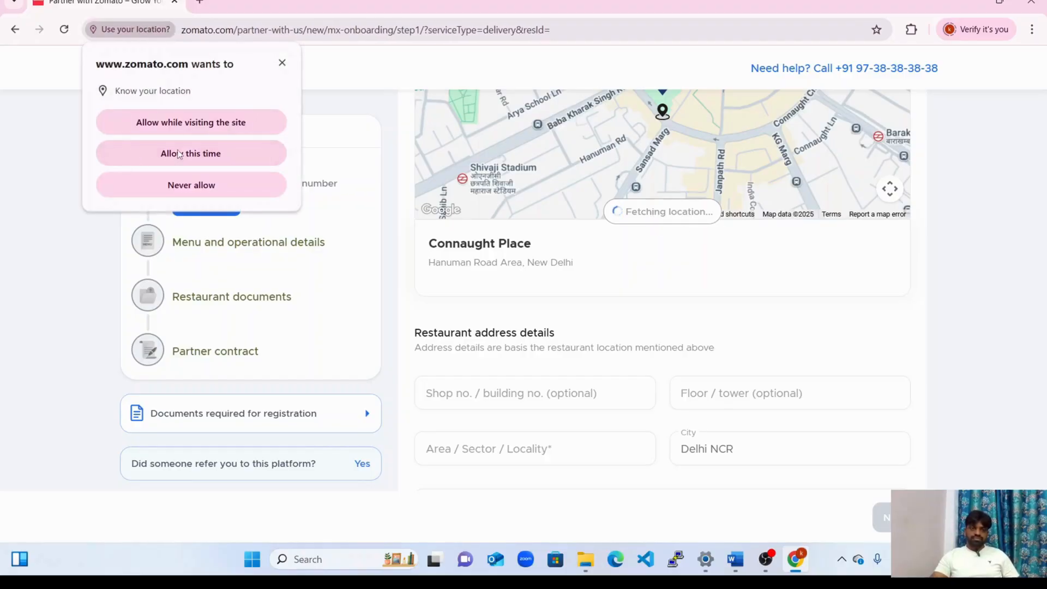
click(179, 154)
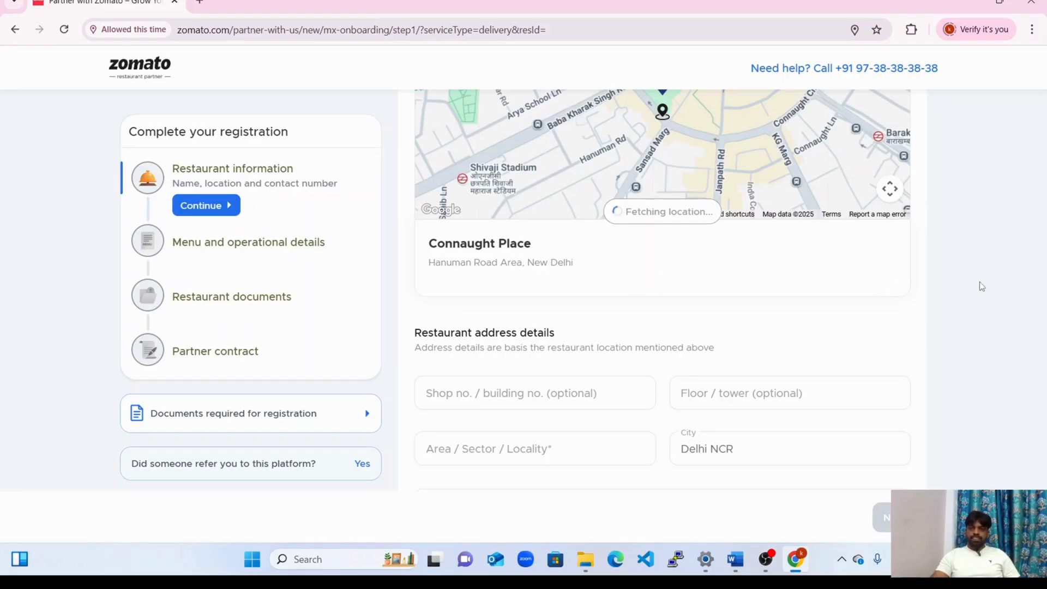
scroll(982, 299, down, 4)
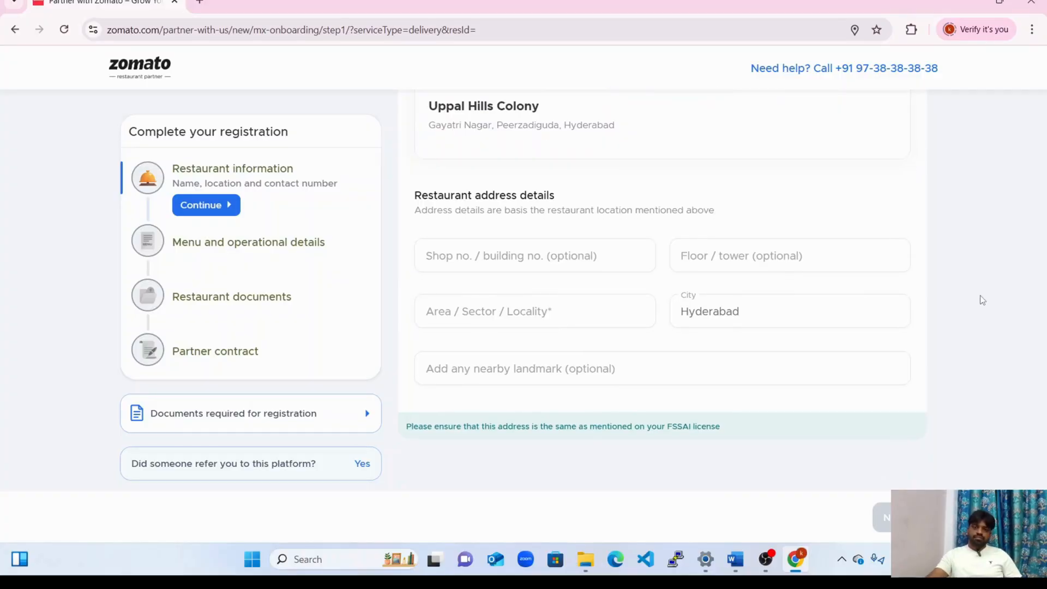
drag(420, 200, 598, 203)
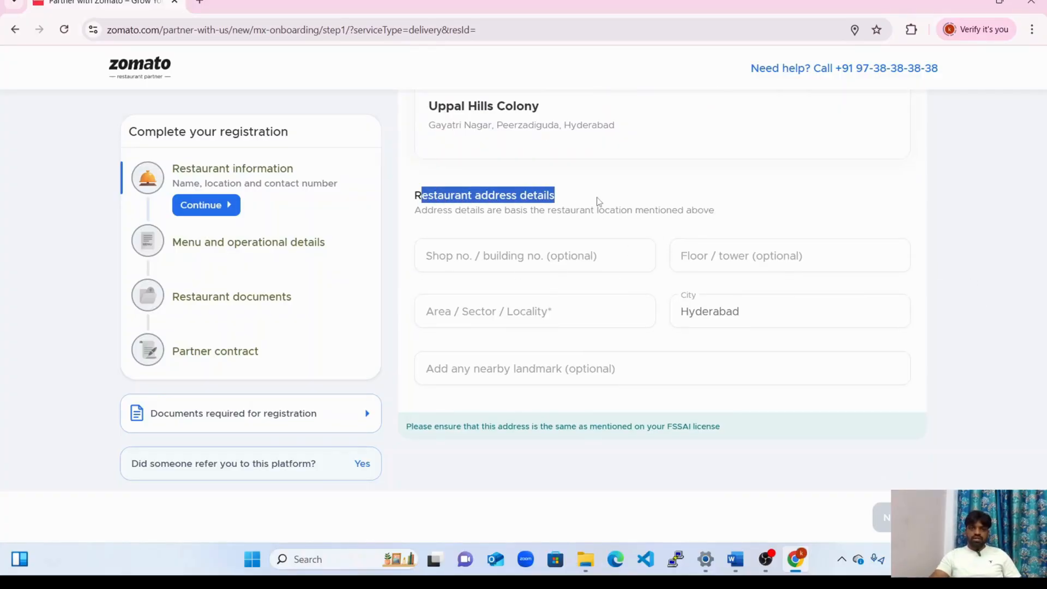
Step: Fill in the shop or building number field under Restaurant address details with the restaurant's house number and neighbourhood
click(644, 178)
drag(408, 195, 638, 188)
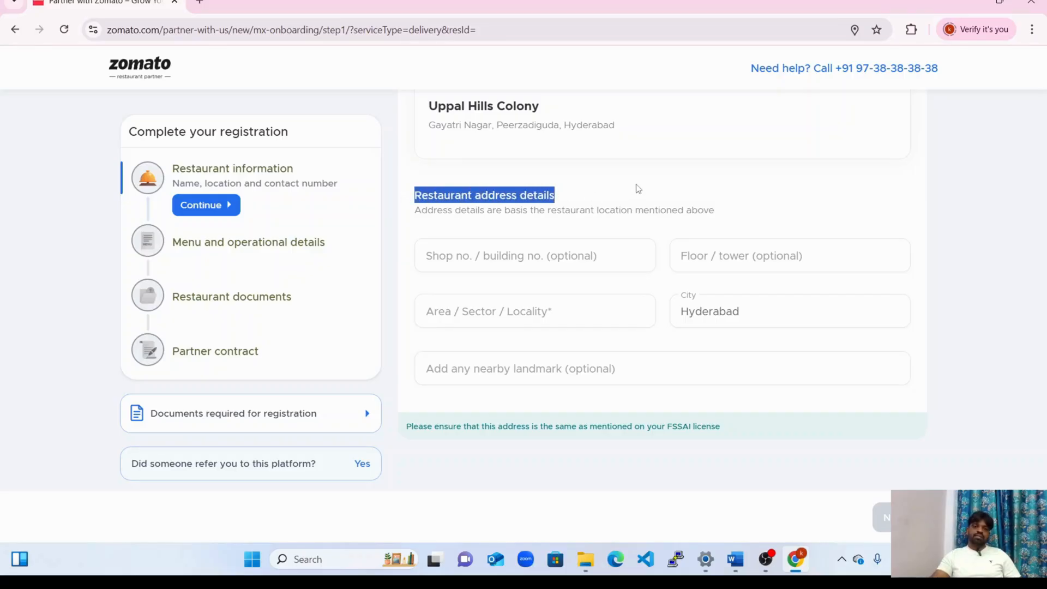
click(638, 189)
click(548, 259)
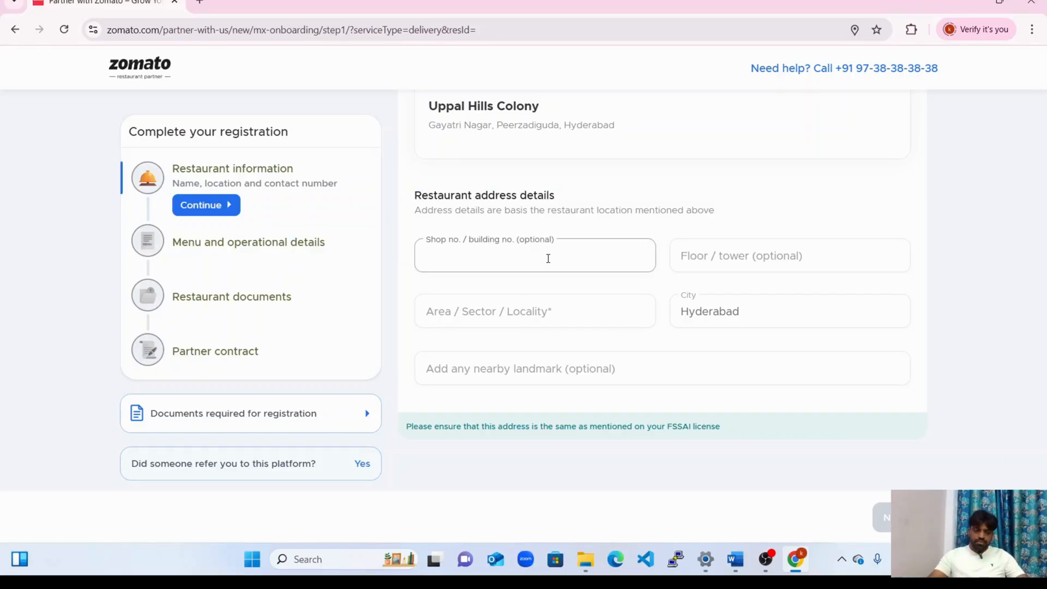
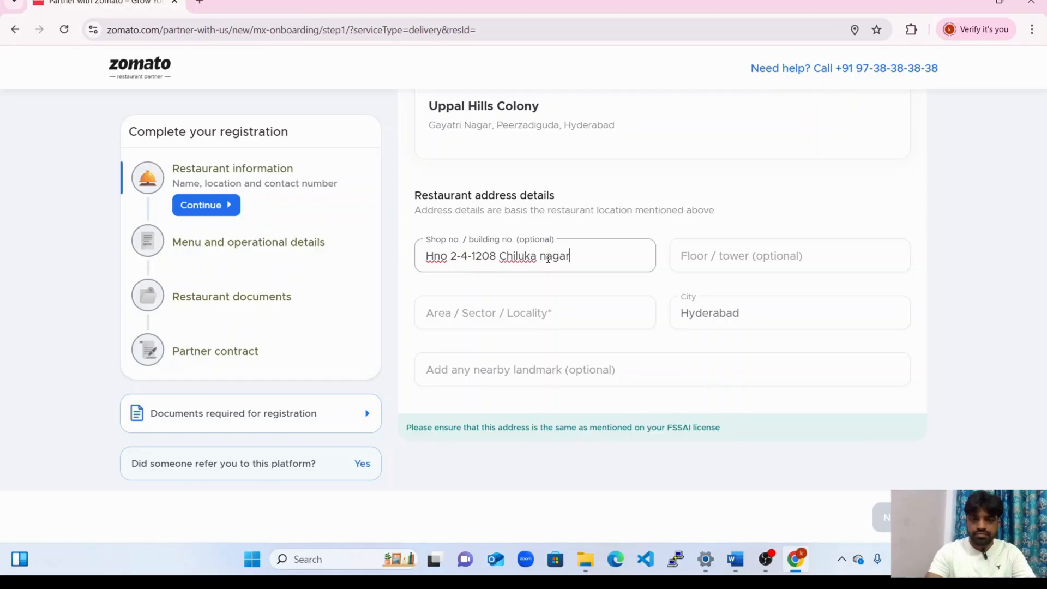
Step: Fill in the restaurant's area or locality, leaving the floor and landmark empty, and continue to the menu and operational details
click(788, 248)
click(512, 316)
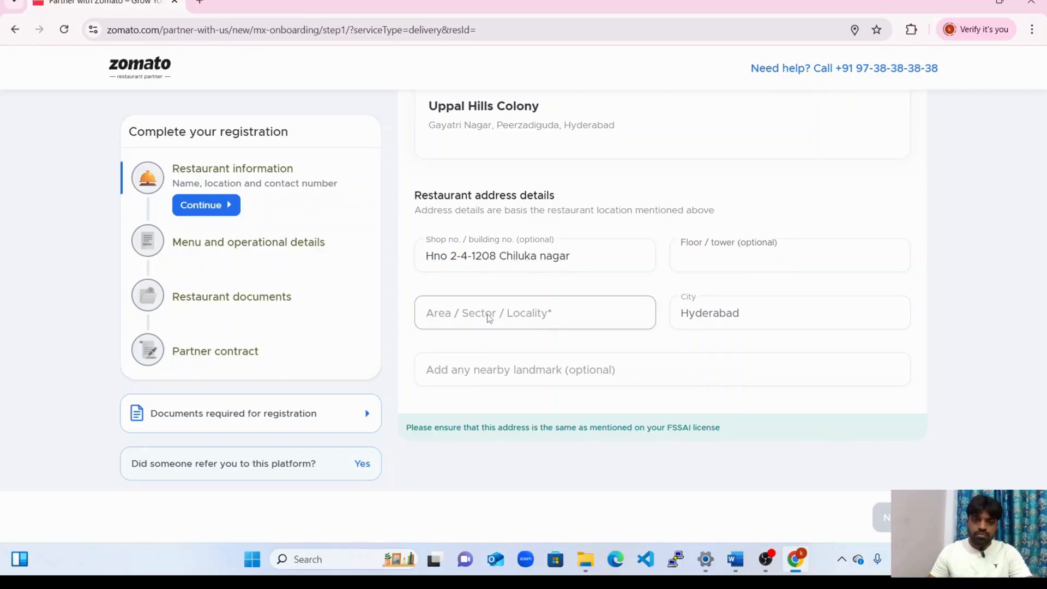
text(Uppal)
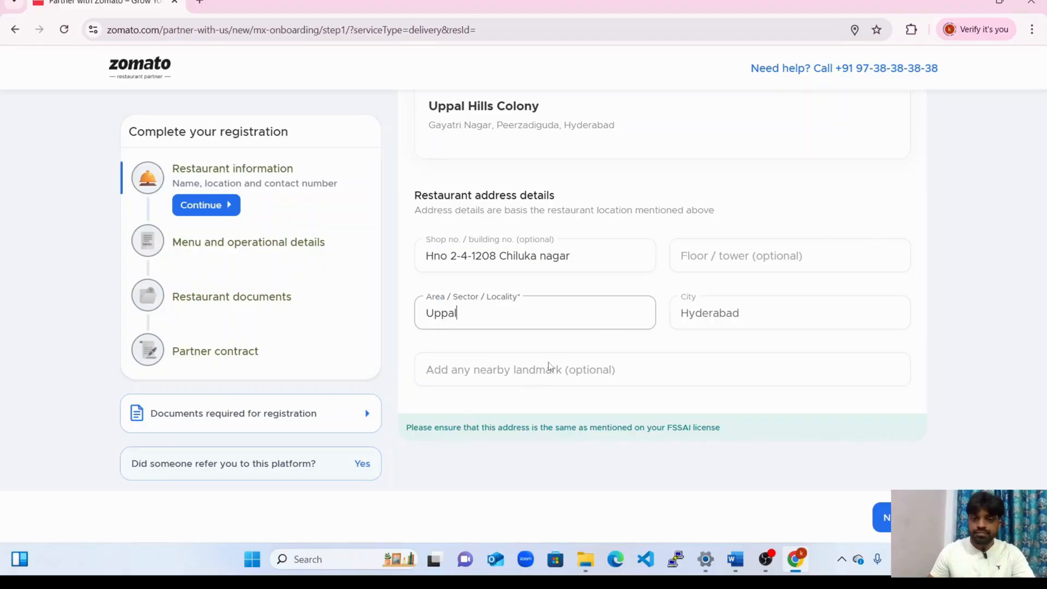
click(514, 381)
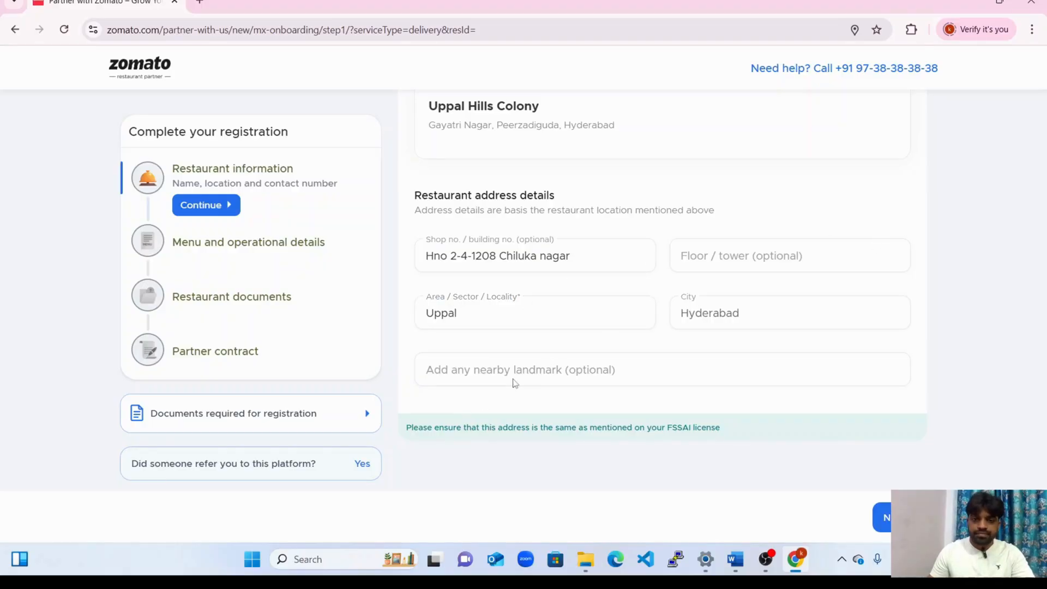
click(887, 229)
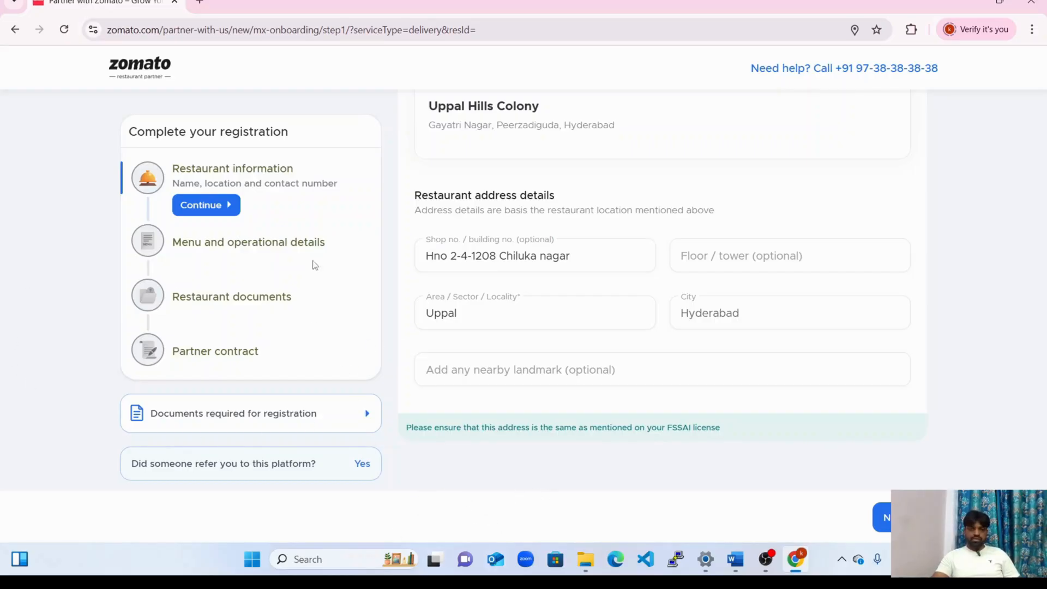
click(905, 516)
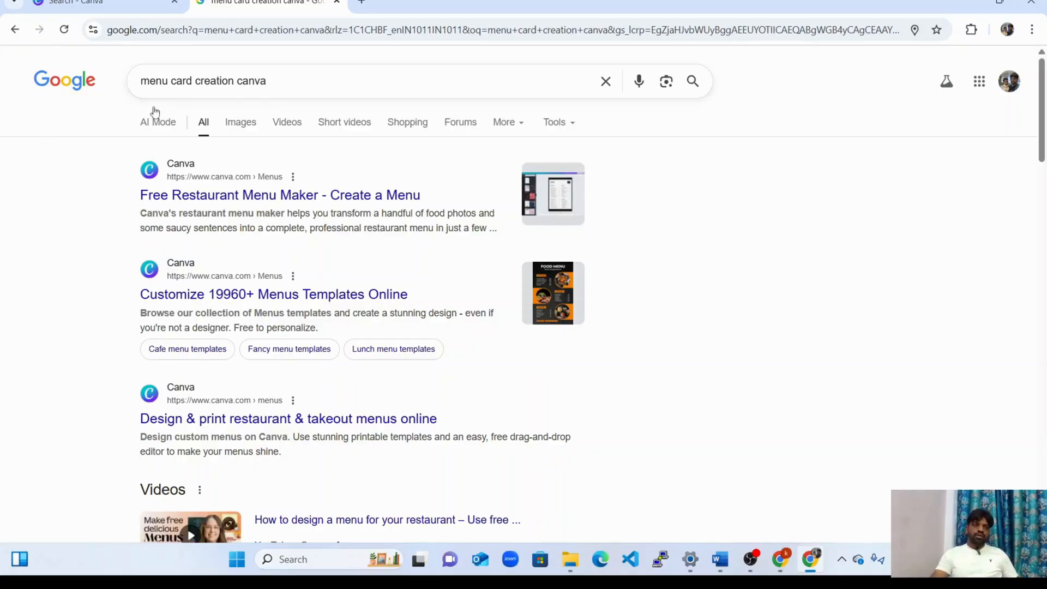
Step: Open Canva's Free Restaurant Menu Maker from the Google results and create a new menu design
click(175, 4)
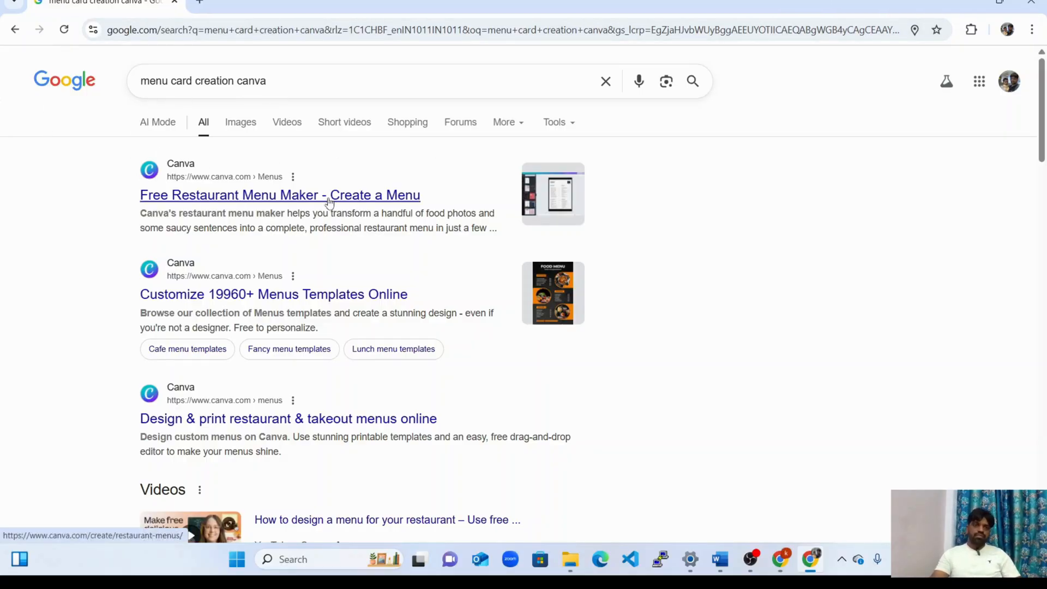
click(304, 200)
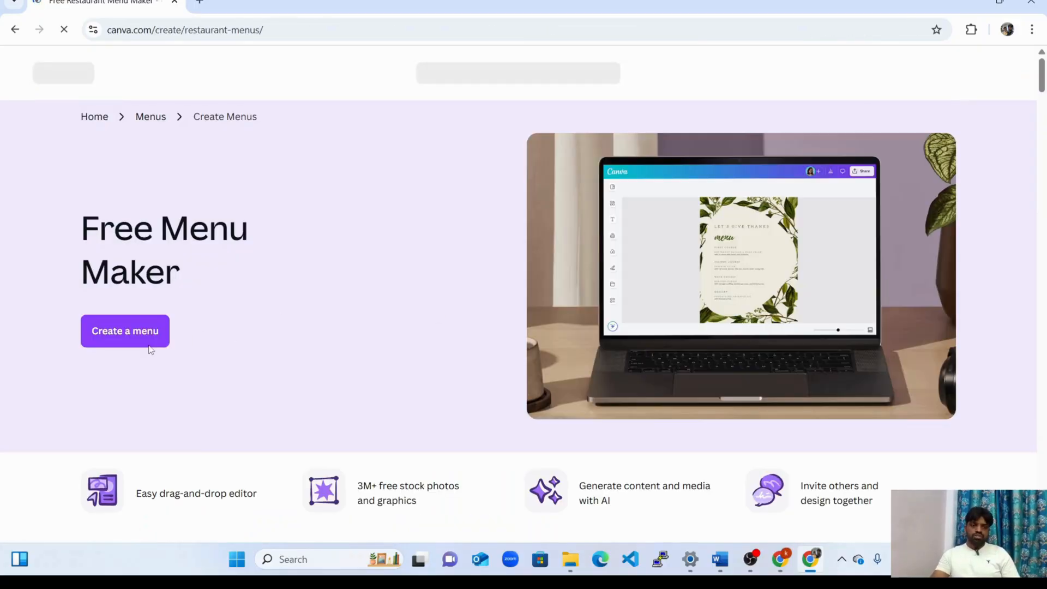
click(150, 333)
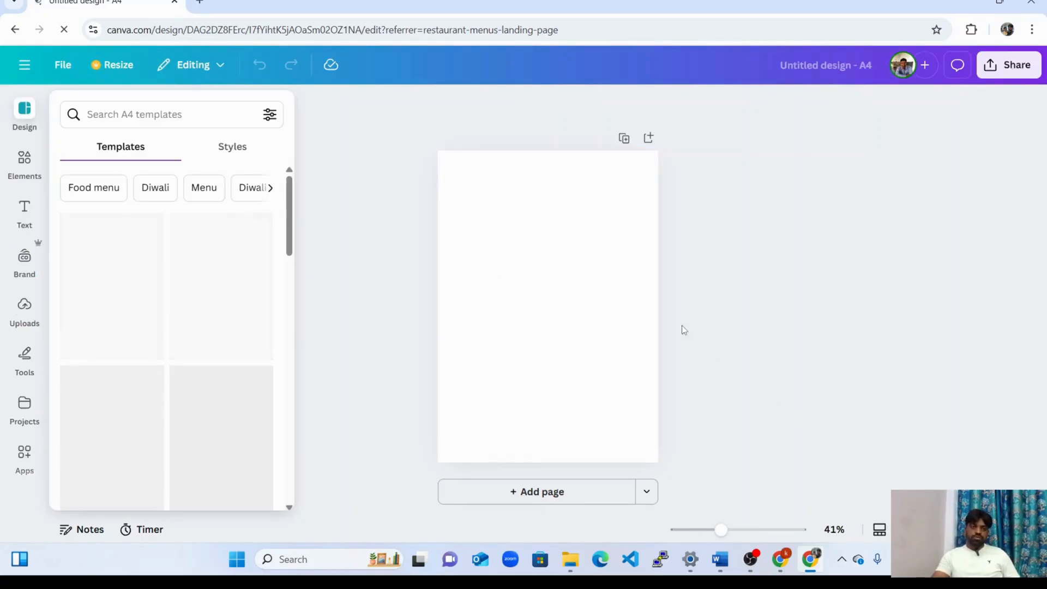
Step: Apply the Restaurant menu template with food photos from the Food menu templates and select its heading and Pork Steak text
click(107, 189)
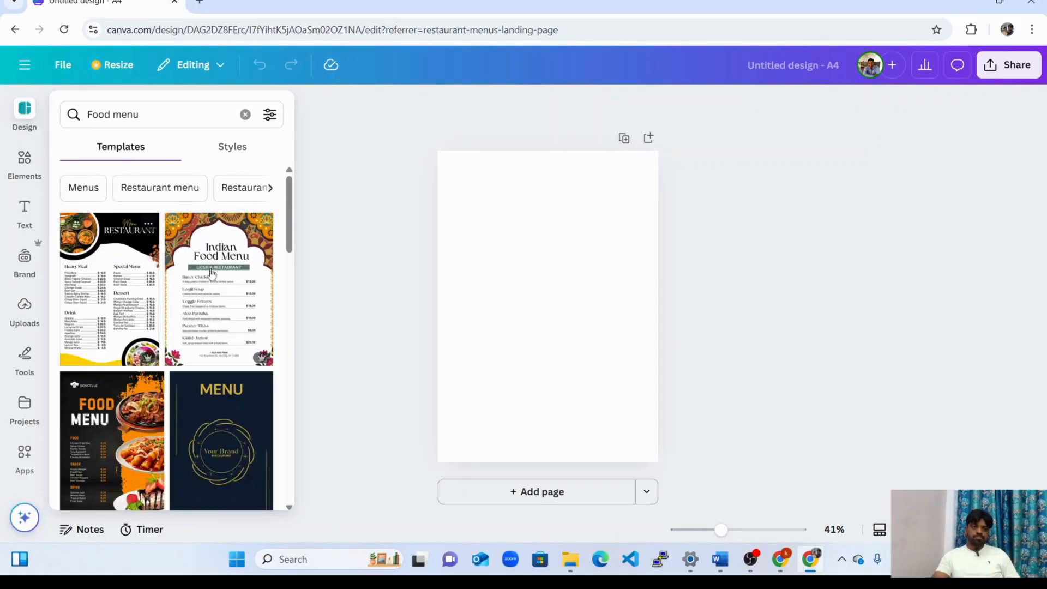
click(131, 285)
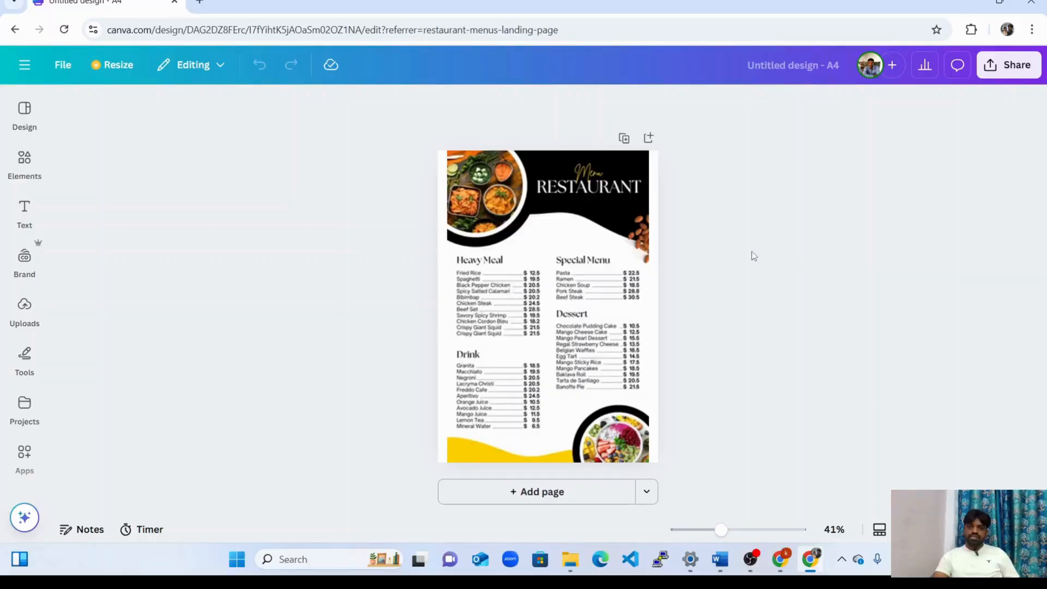
click(581, 217)
click(606, 195)
click(573, 291)
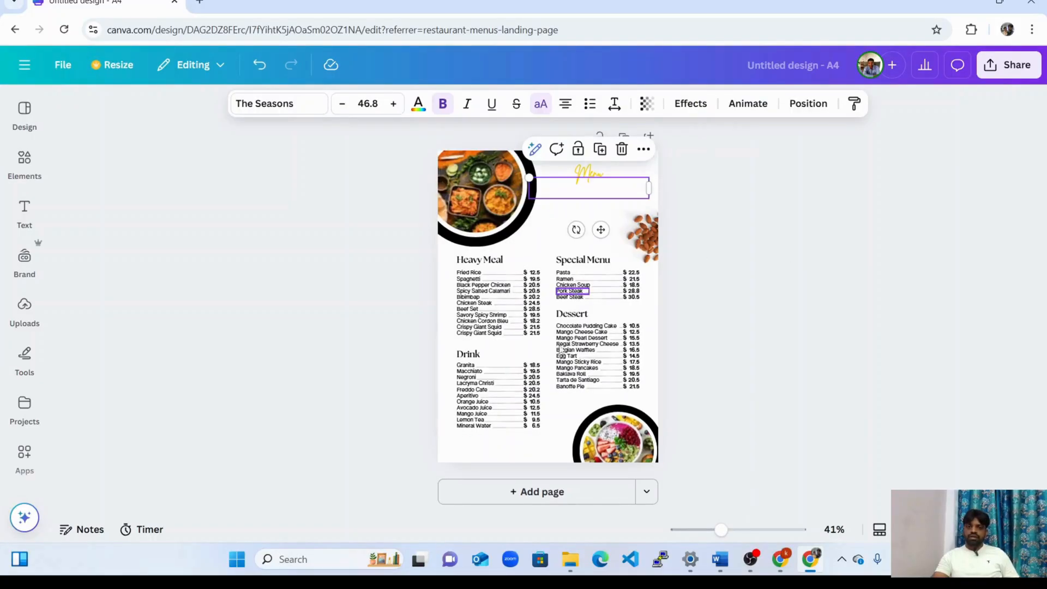
Step: Download the menu design as a PDF Standard file
click(1011, 71)
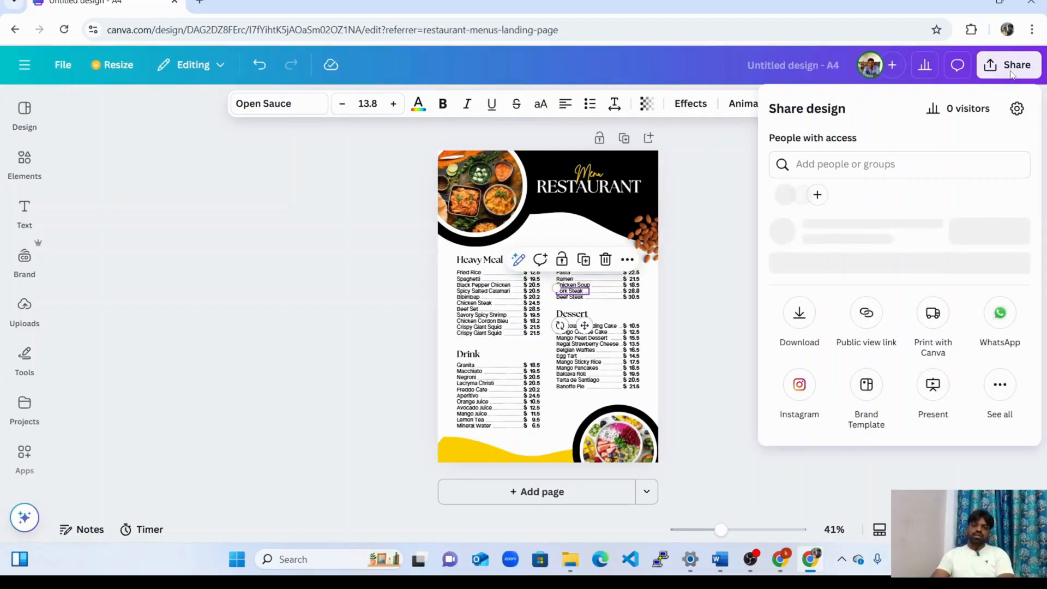
click(799, 348)
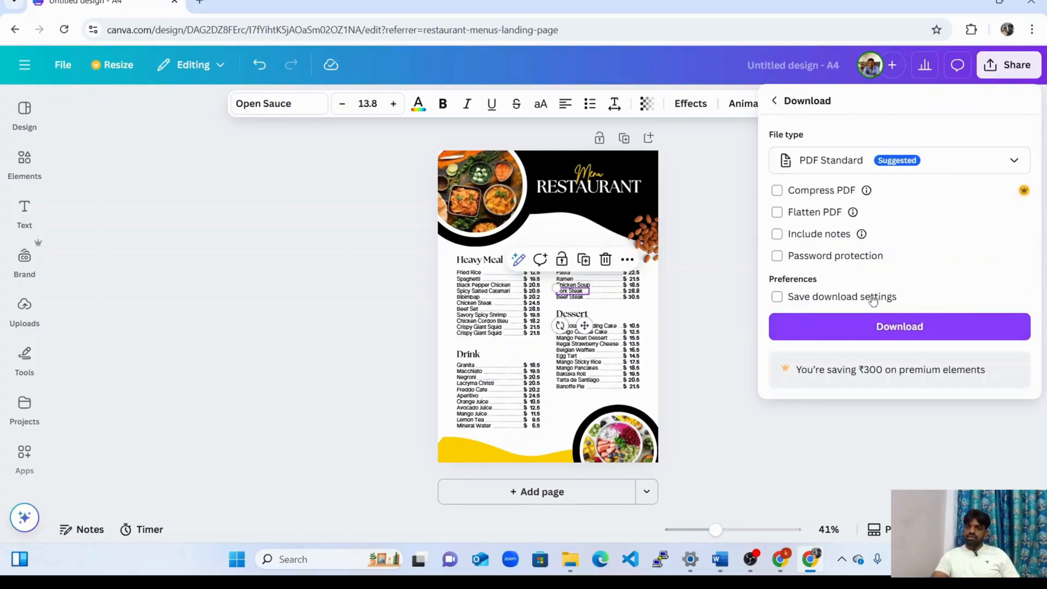
click(895, 333)
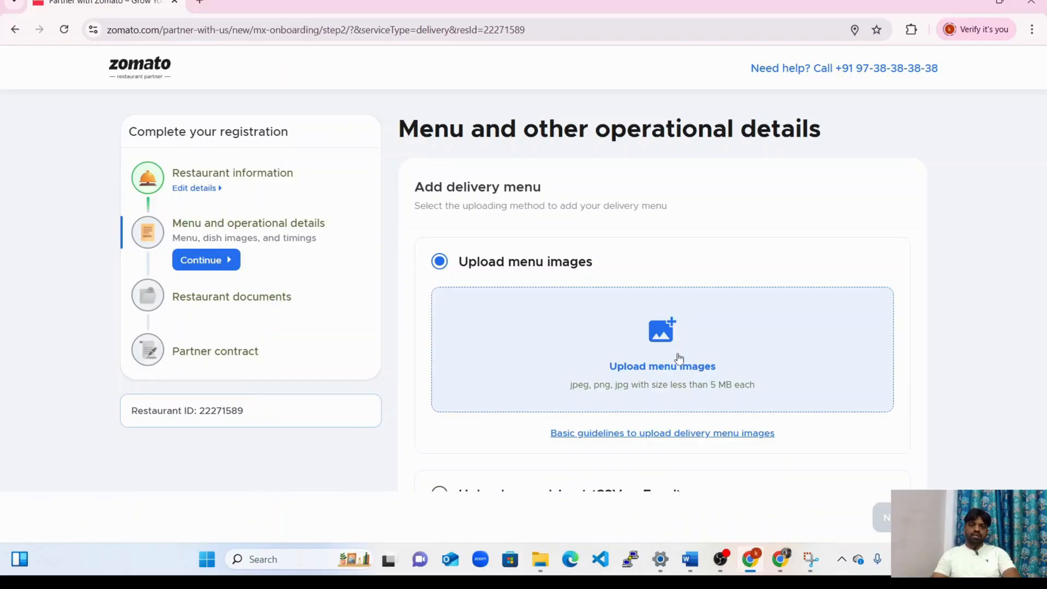
Step: Upload the "Menu ss" image from the Desktop folder as the Zomato delivery menu image
click(677, 357)
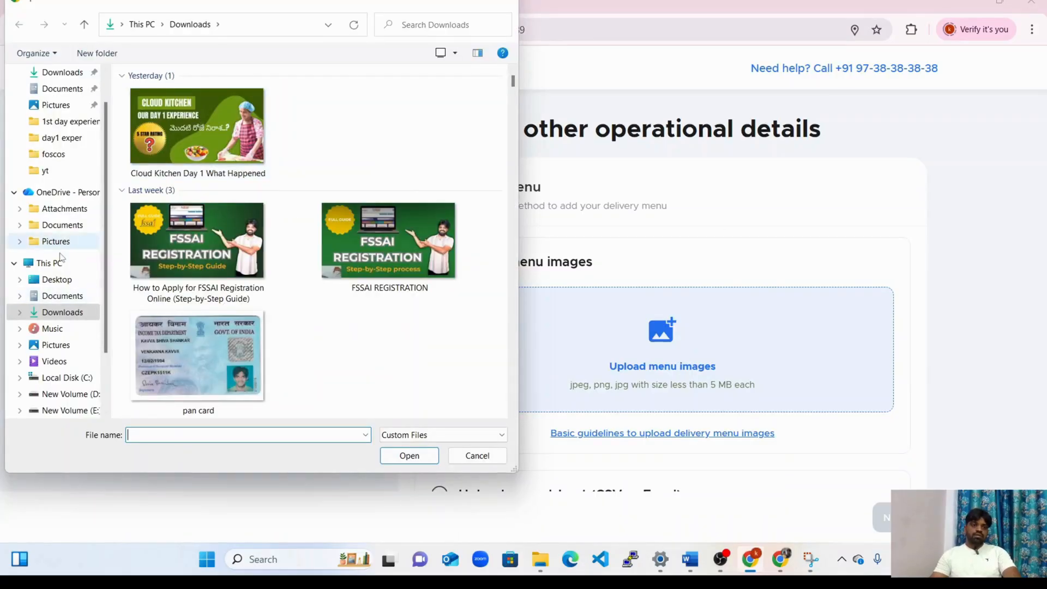
click(61, 280)
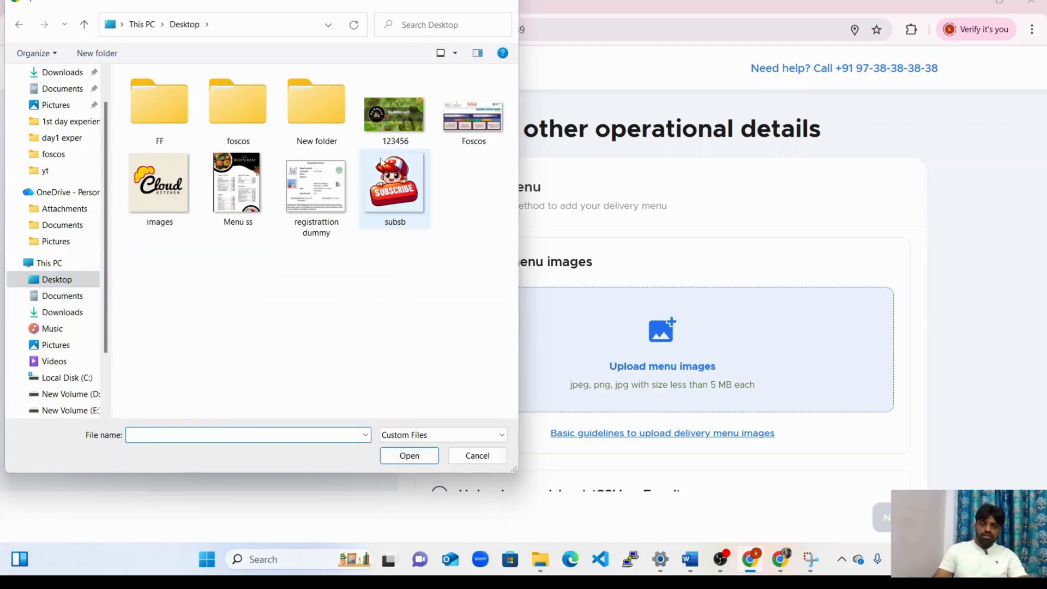
click(246, 221)
click(409, 455)
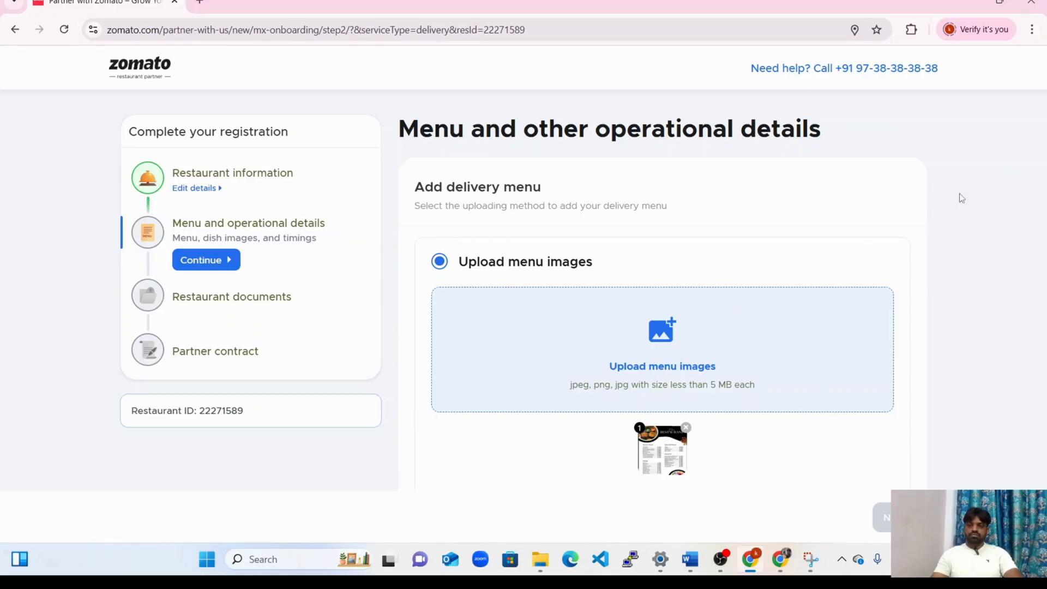
Step: Upload the juice bottle photo "WhatsApp Image 2025-10-01 at 09.17.50" from the Downloads folder as the restaurant profile picture
scroll(970, 382, down, 4)
scroll(1035, 318, up, 1)
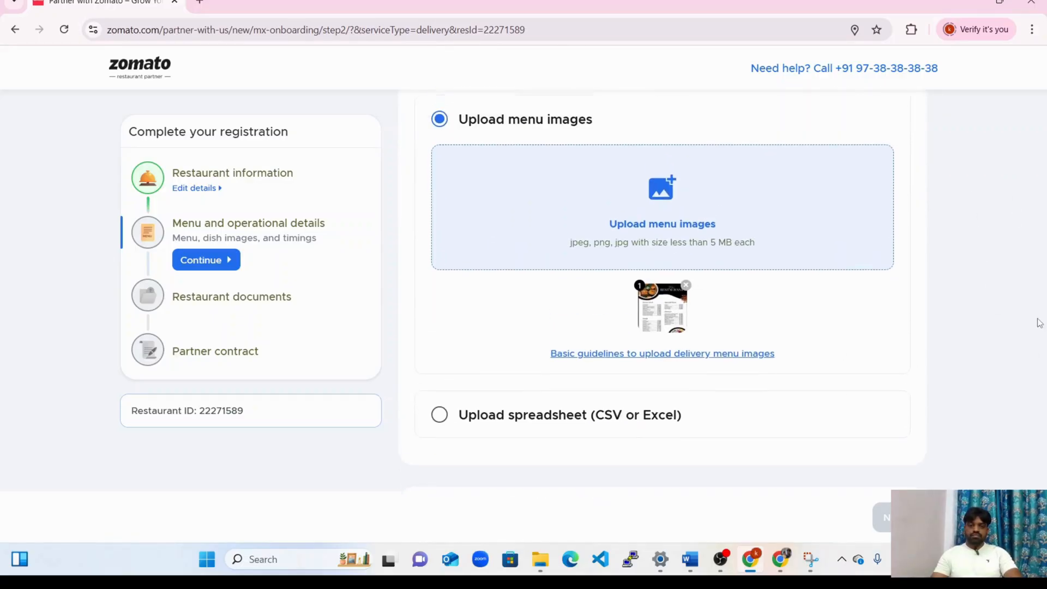
scroll(984, 327, down, 1)
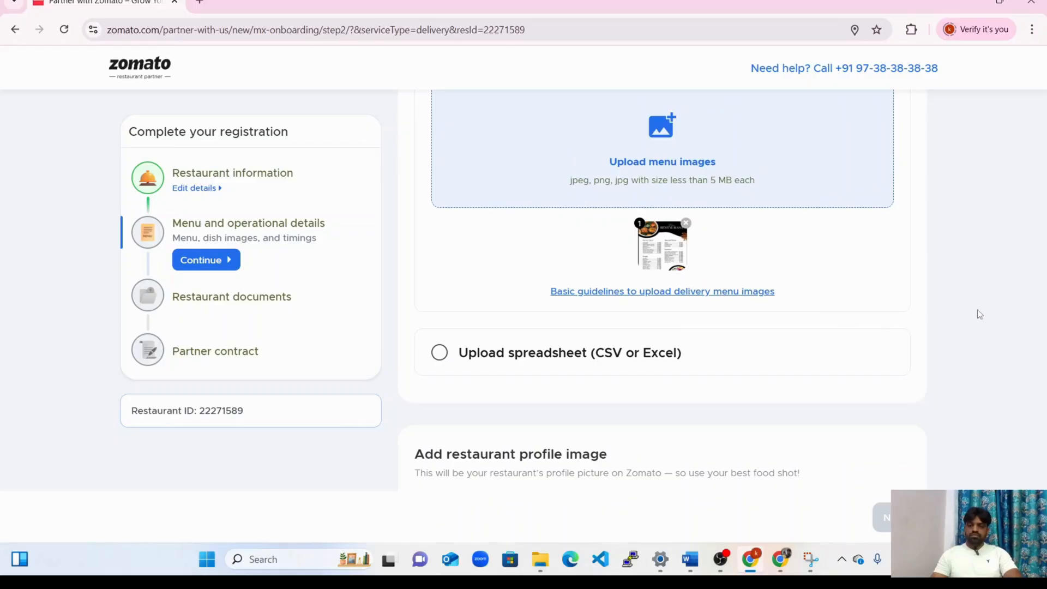
scroll(991, 316, down, 1)
scroll(991, 317, down, 1)
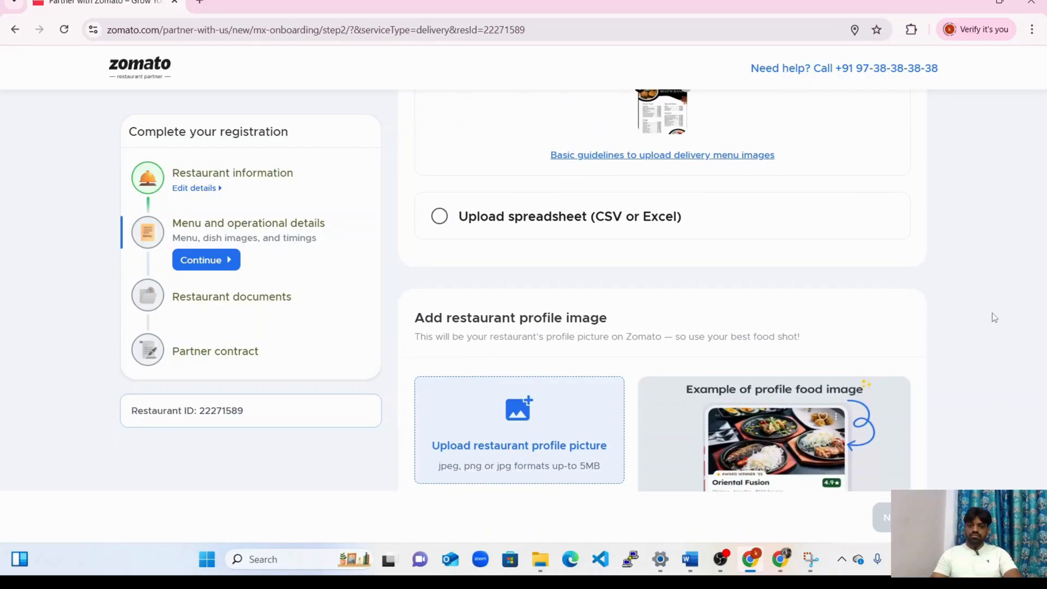
scroll(998, 293, down, 3)
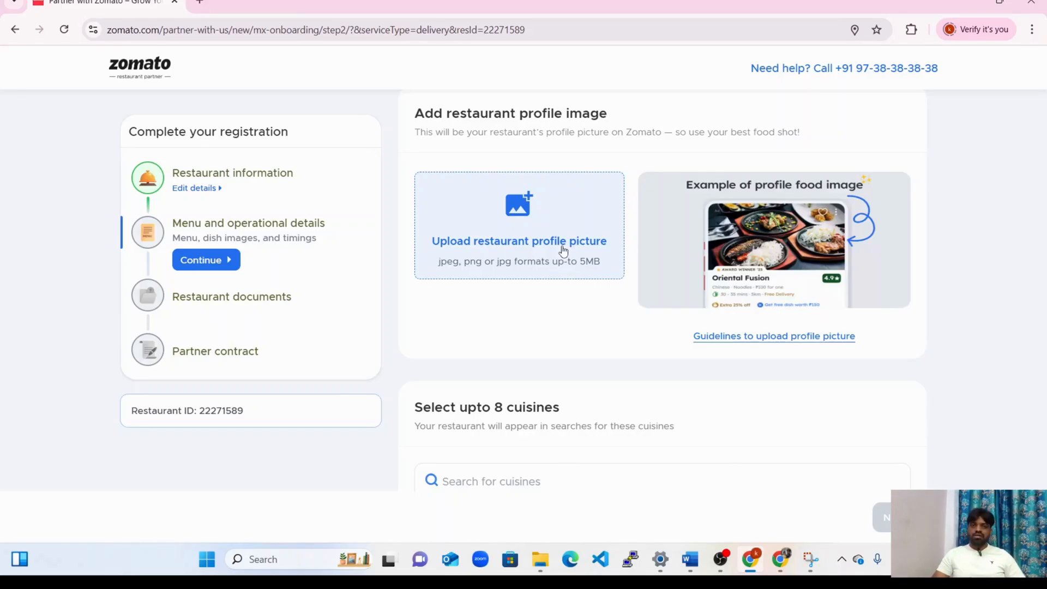
click(518, 248)
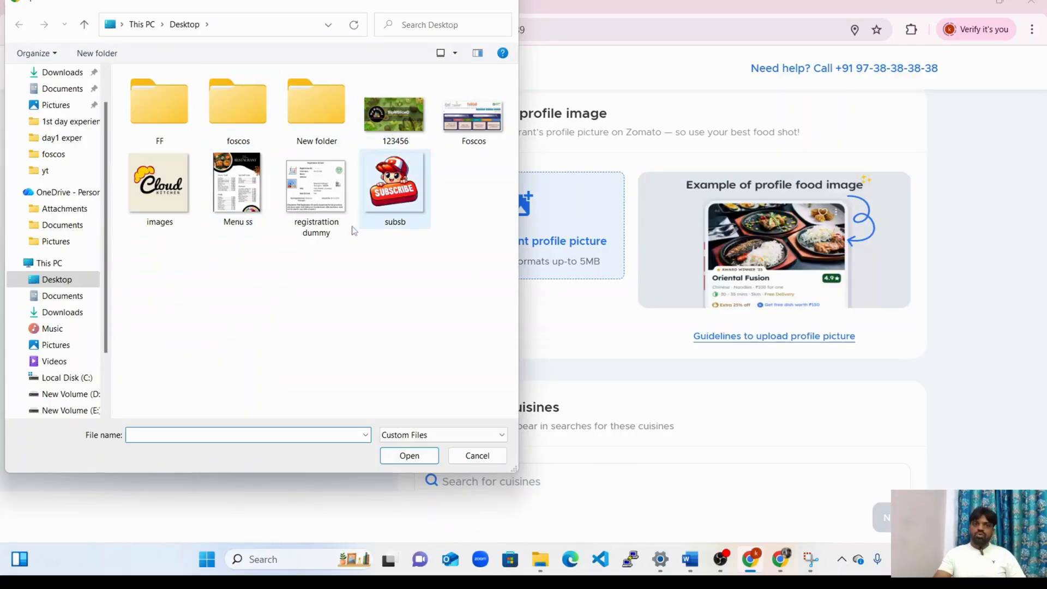
click(62, 312)
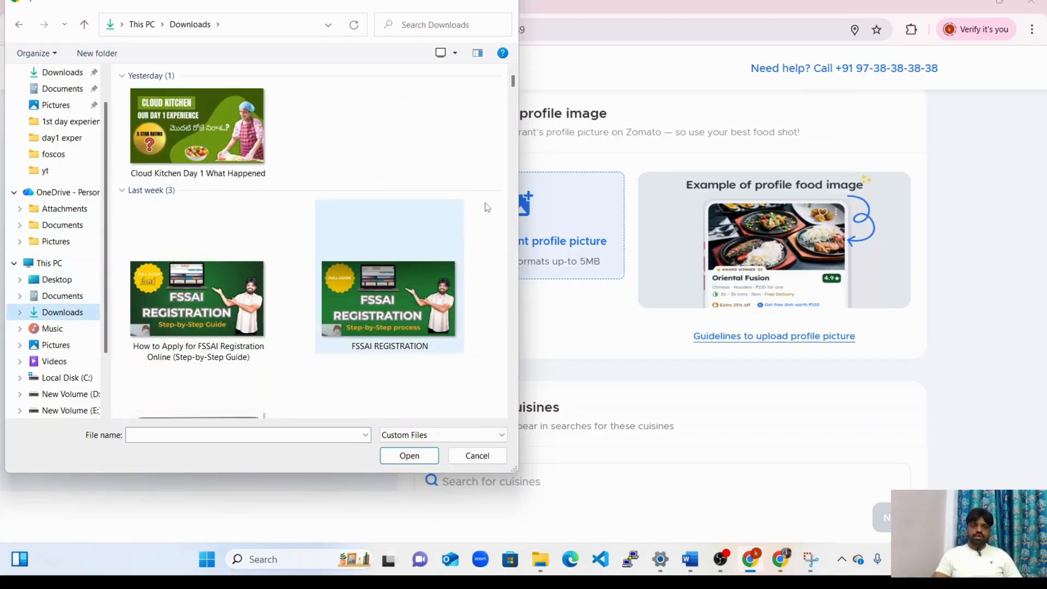
drag(515, 87, 519, 109)
click(173, 241)
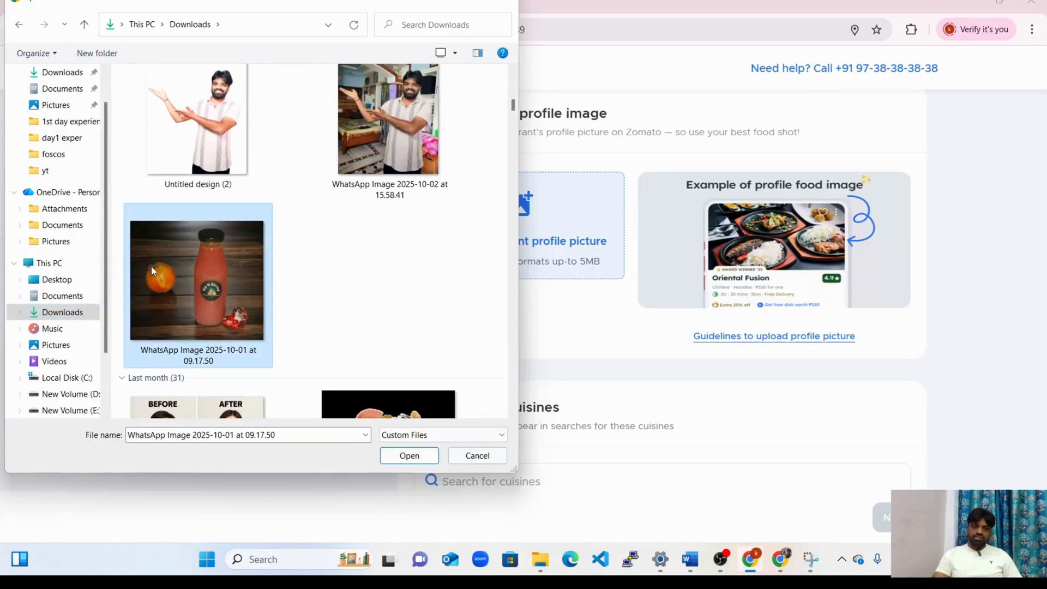
click(407, 452)
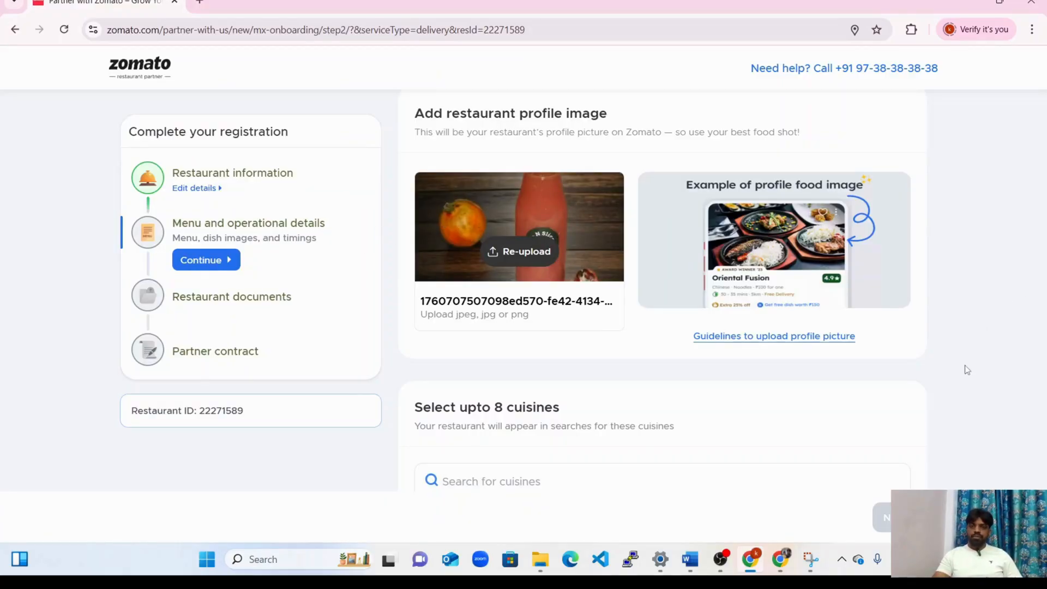
Step: Compare the uploaded profile picture with the example food image and review the available cuisine options
scroll(966, 370, down, 1)
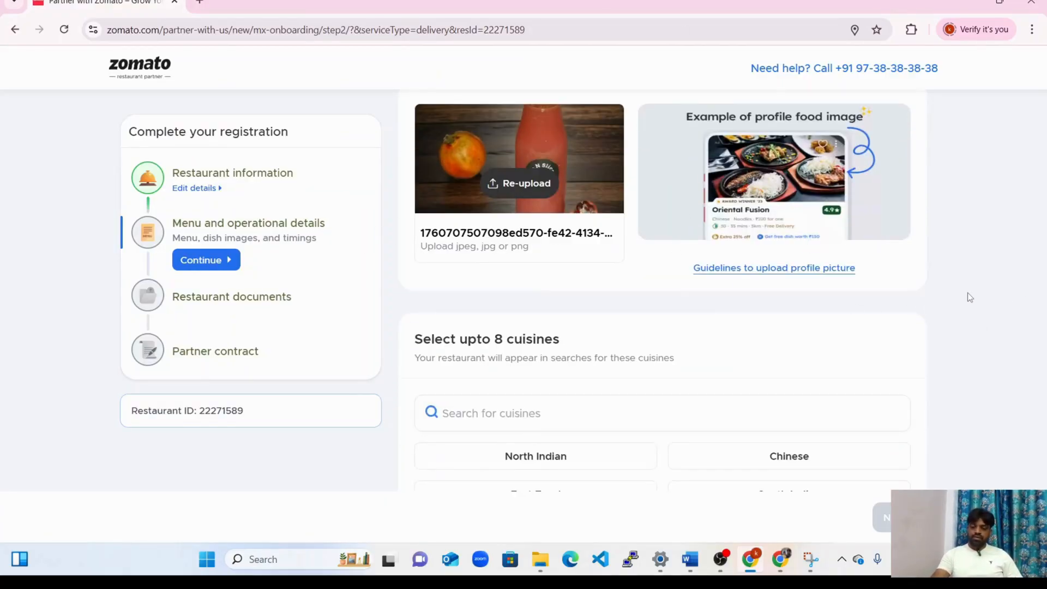
scroll(970, 297, down, 1)
scroll(969, 298, up, 1)
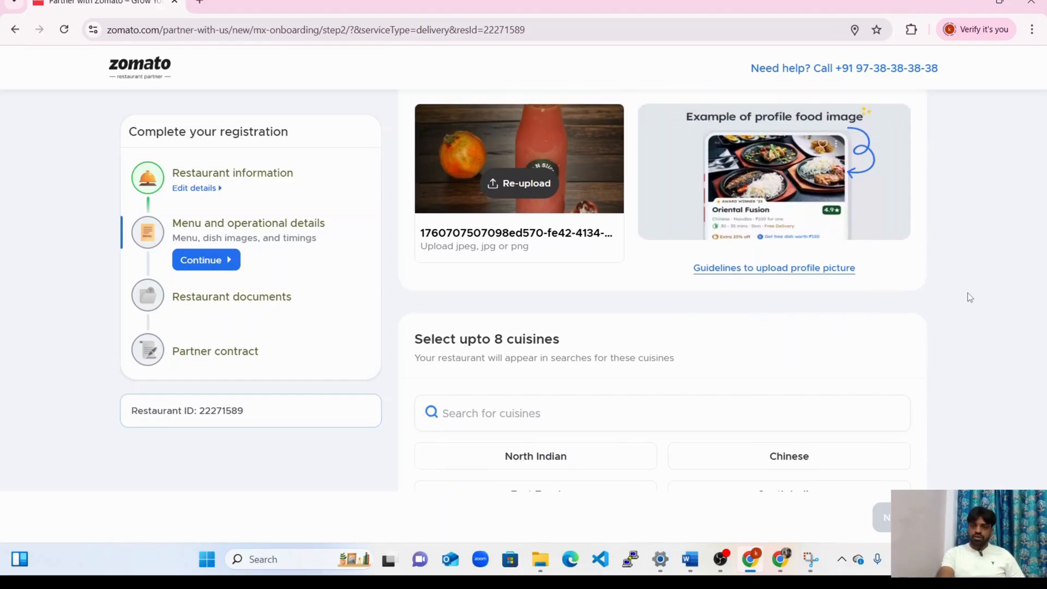
scroll(969, 297, up, 1)
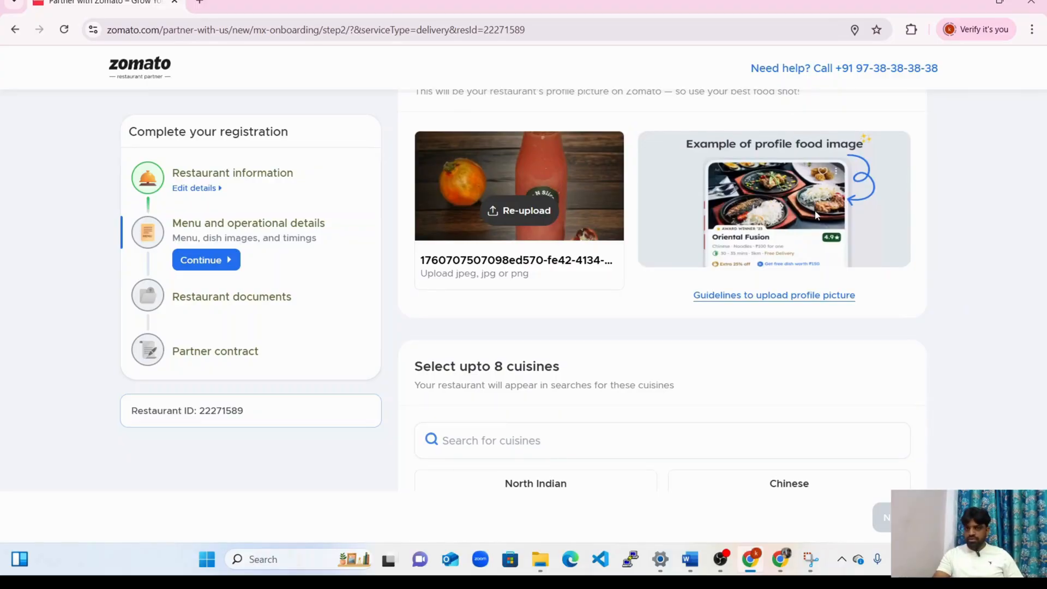
scroll(943, 358, down, 3)
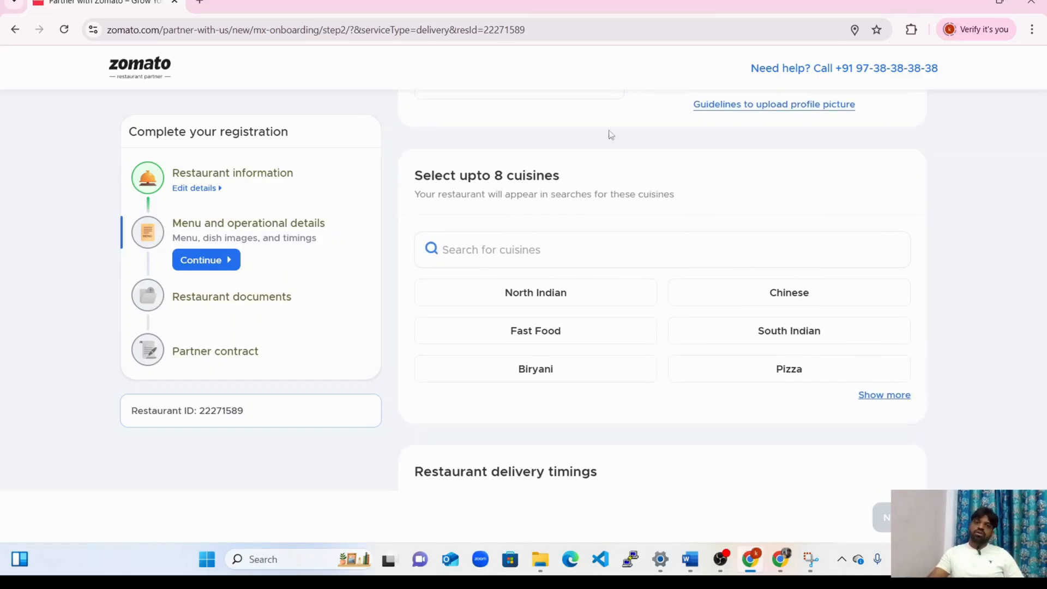
drag(413, 177, 593, 168)
click(596, 169)
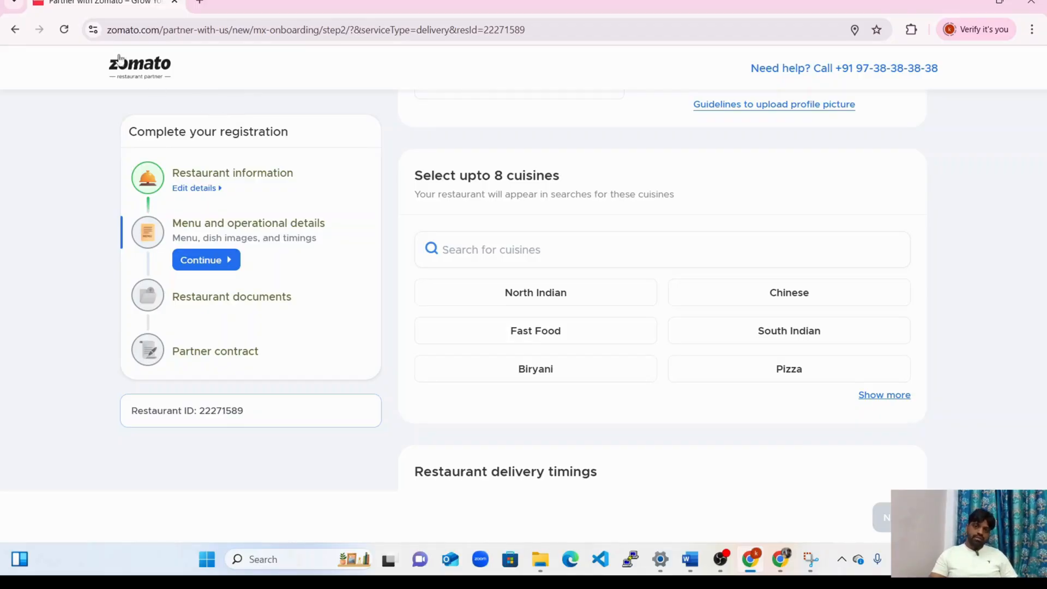
click(542, 373)
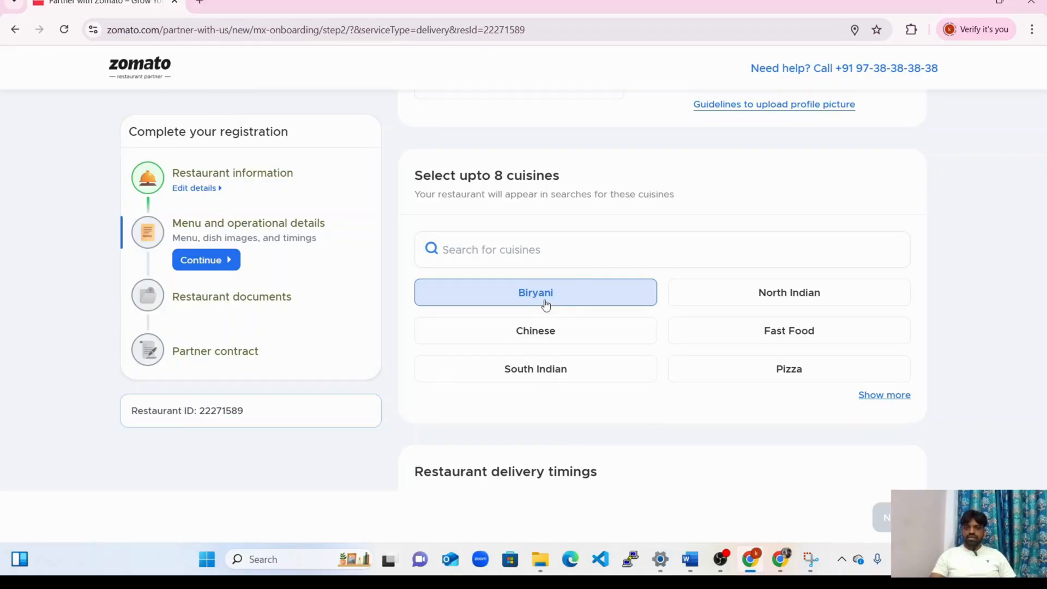
click(574, 252)
text(chin)
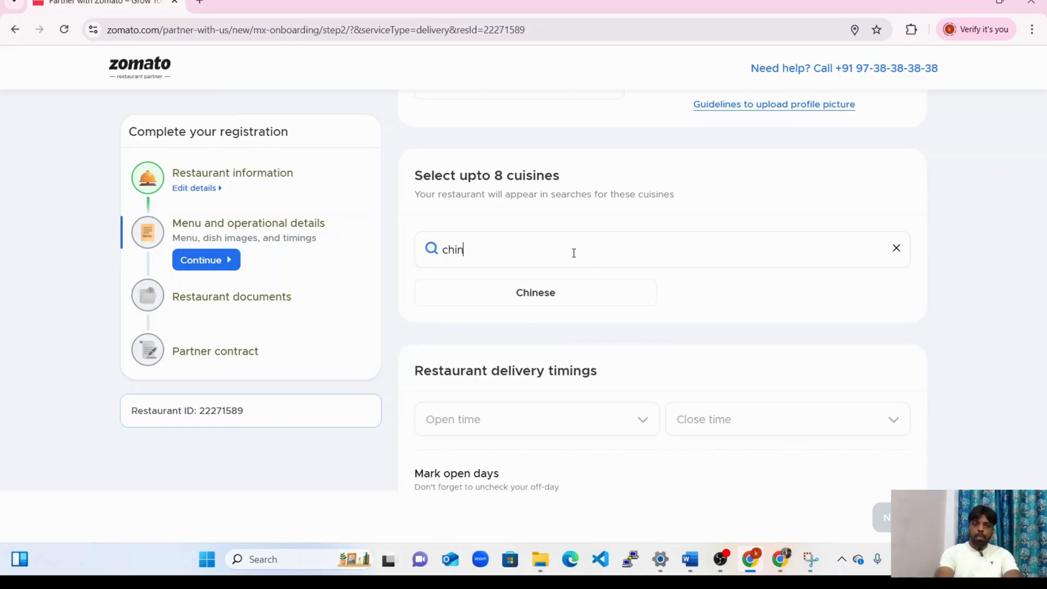
click(564, 299)
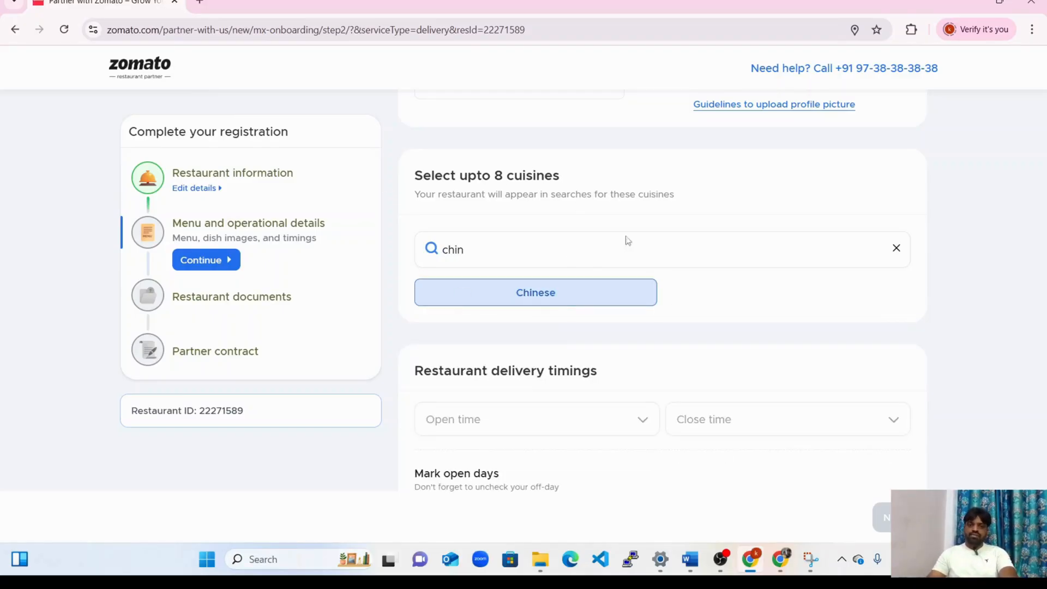
drag(532, 249, 439, 250)
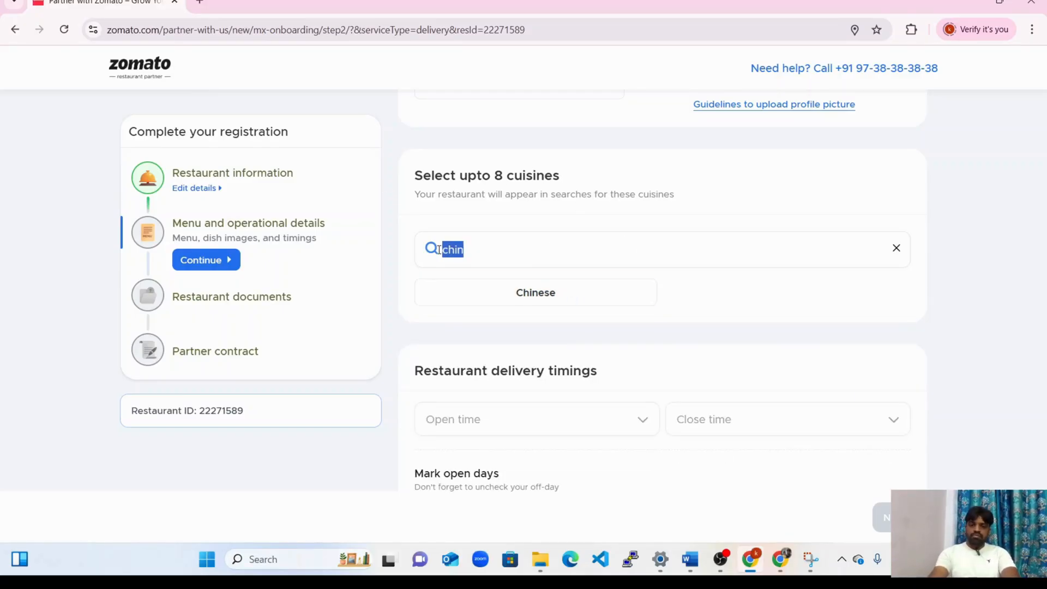
key(BackSpace)
click(569, 304)
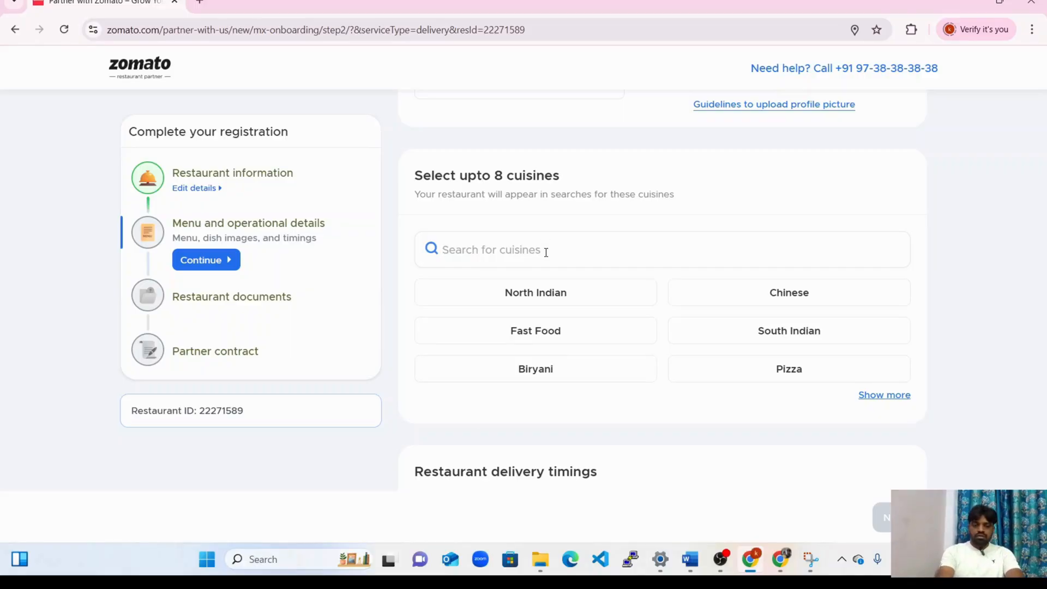
Step: Search the cuisines for "dess", add Desserts to the restaurant's selection, and clear the search
text(dess)
click(542, 290)
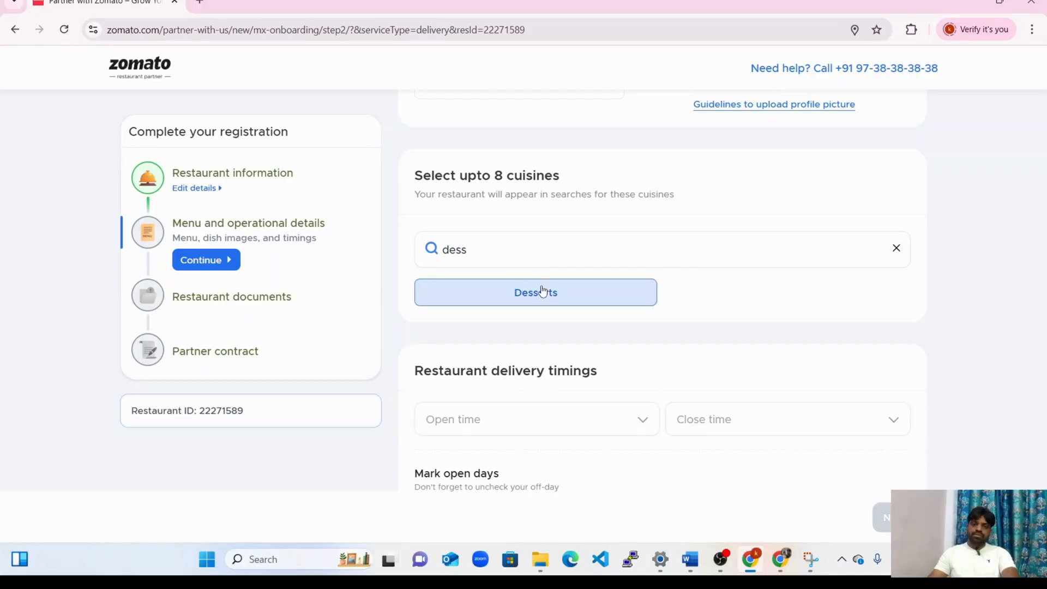
drag(529, 250, 440, 254)
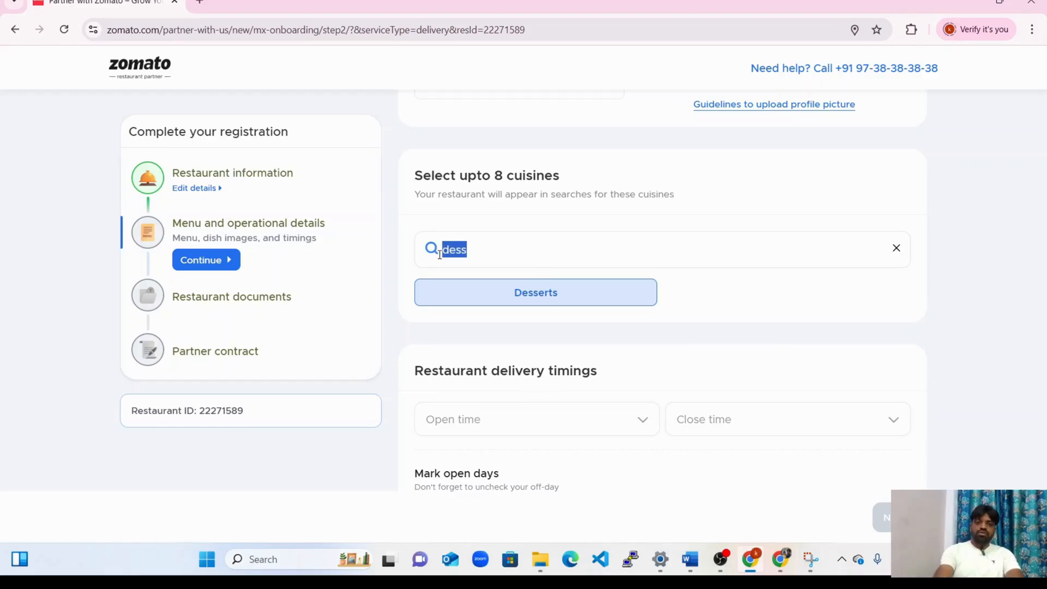
key(BackSpace)
text(fruit)
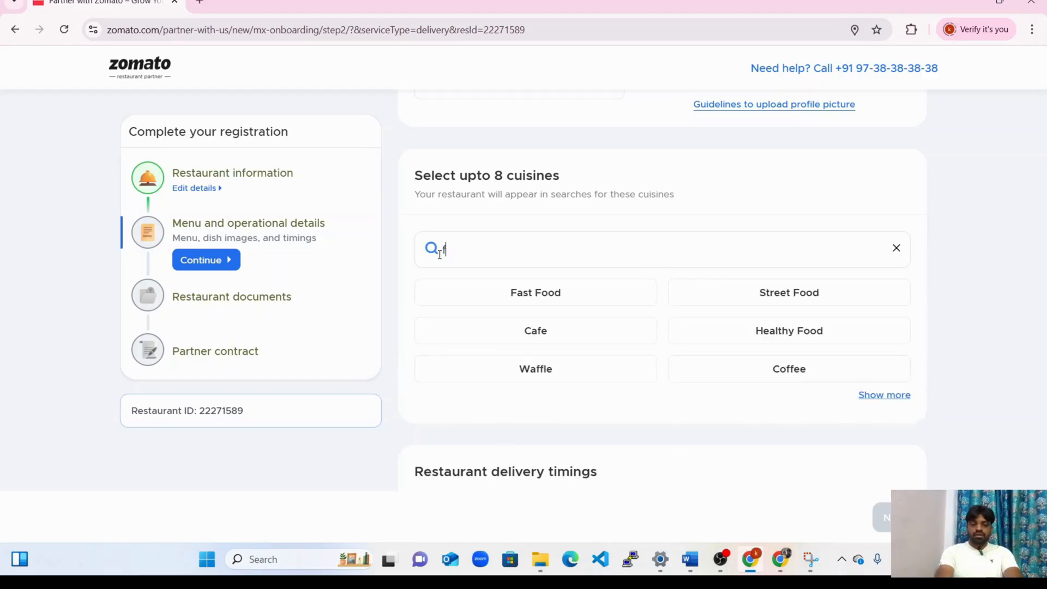
key(BackSpace)
key(BackSpace)
key(BackSpace)
key(BackSpace)
key(BackSpace)
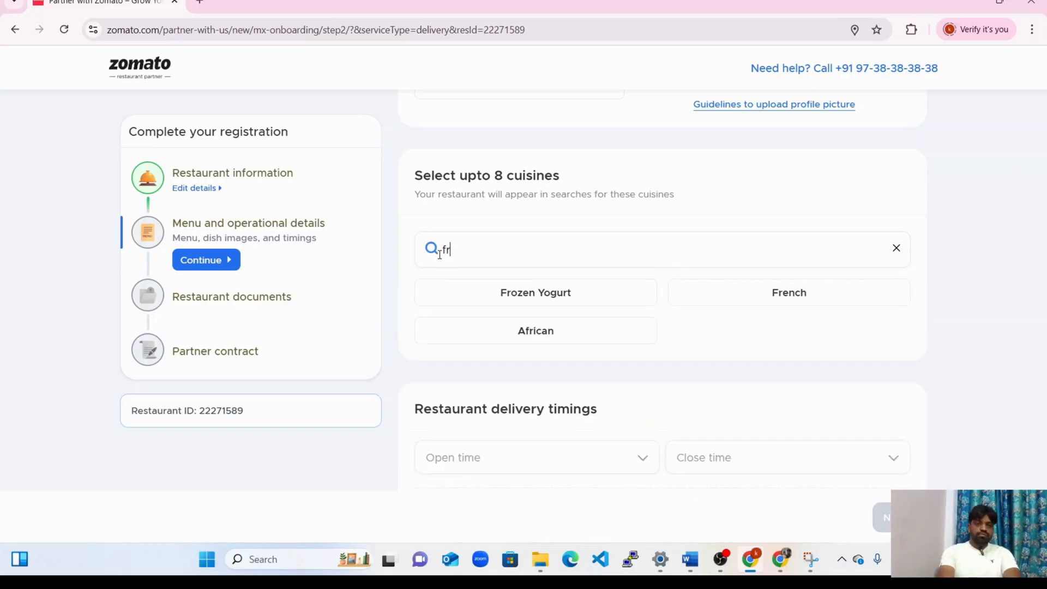
Step: Search for and add the Salad, Juices and Healthy Food cuisines to the restaurant's selection
text(salad)
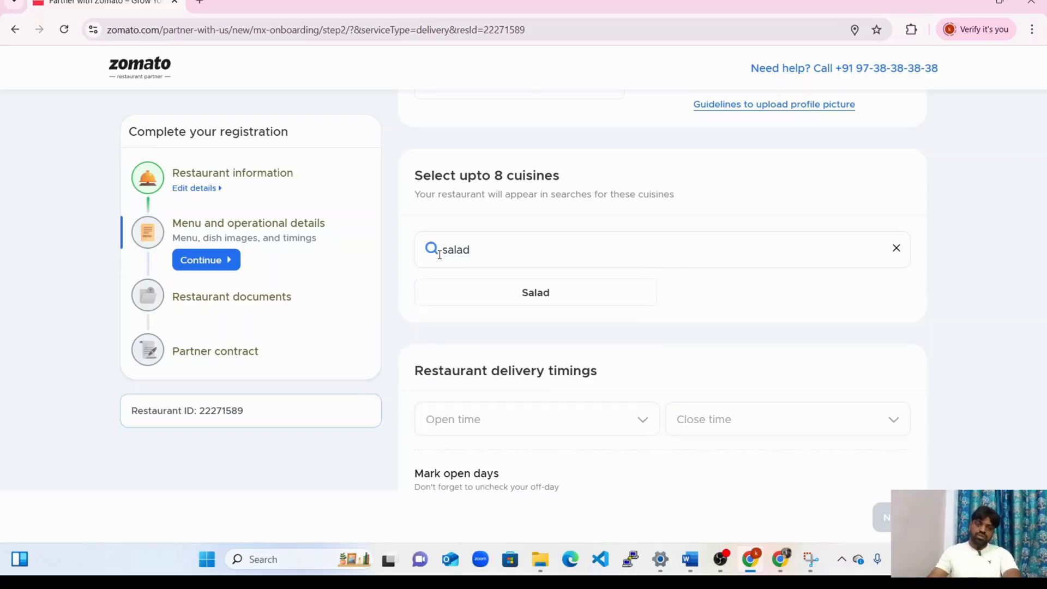
click(534, 292)
drag(514, 251, 425, 255)
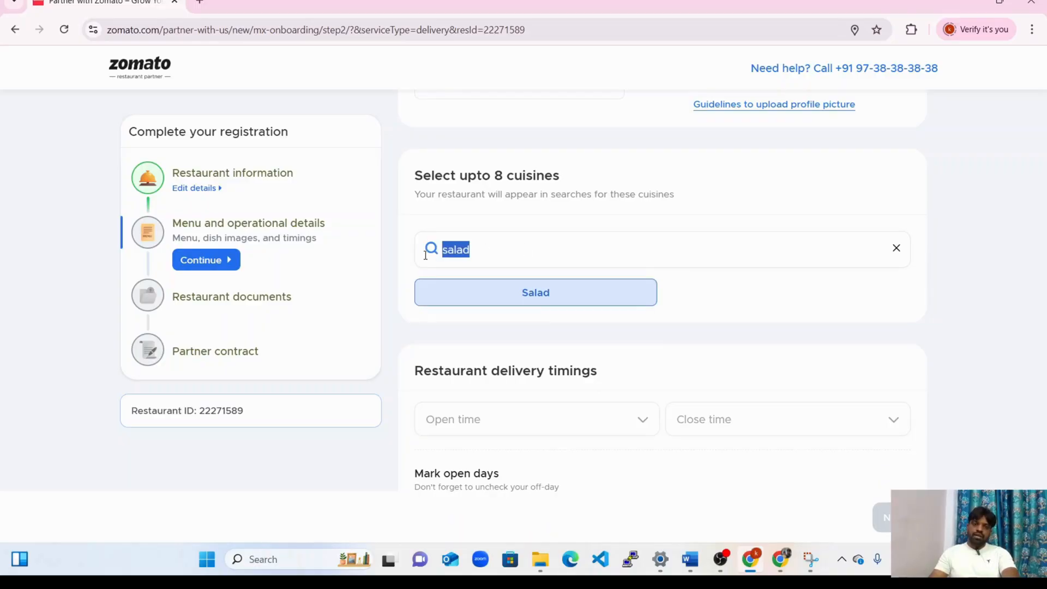
text(juice)
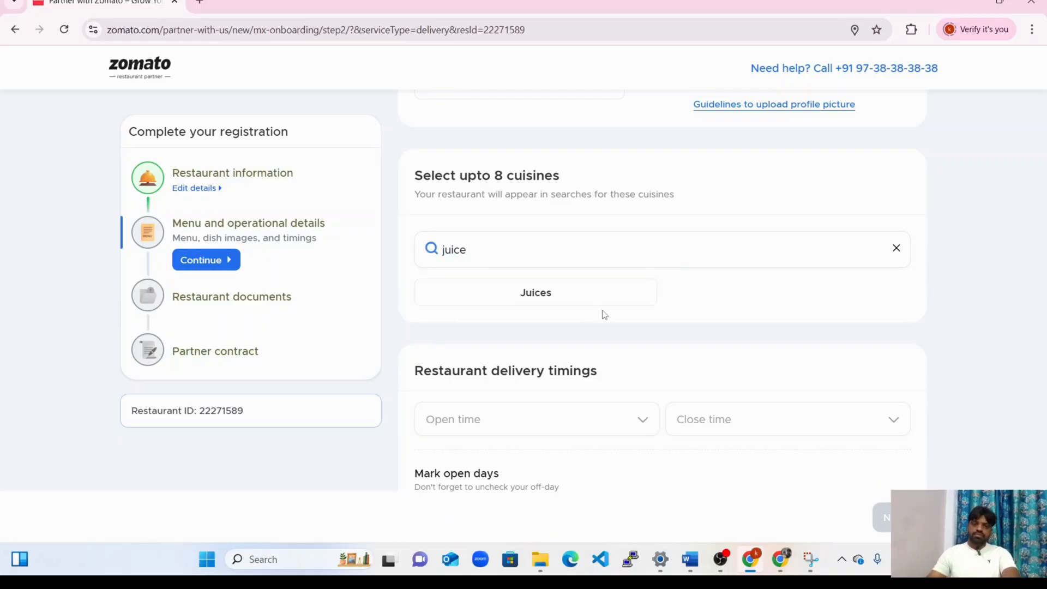
click(560, 293)
drag(537, 257, 389, 263)
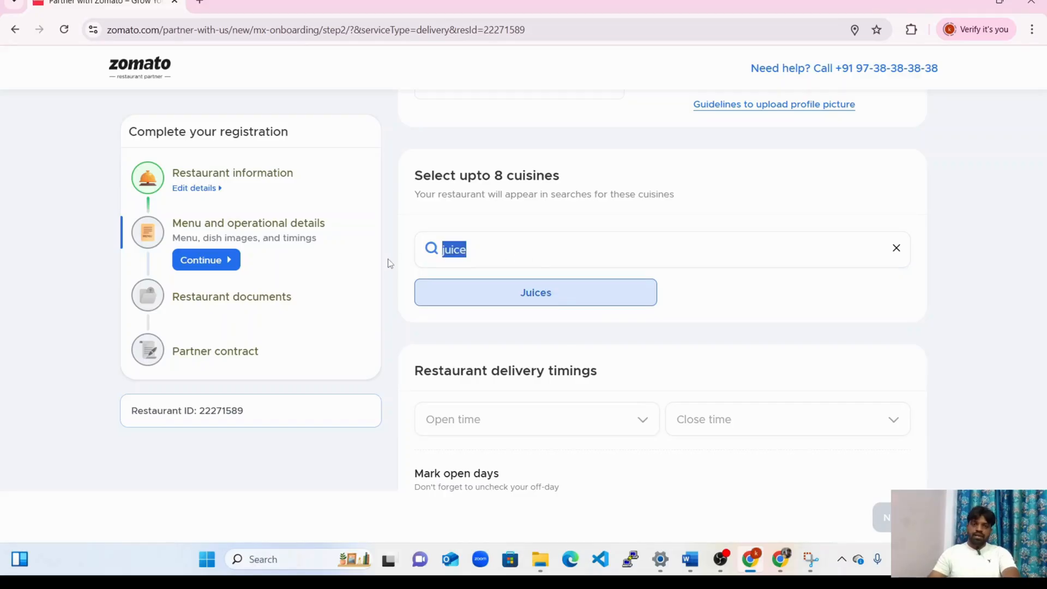
text(heal)
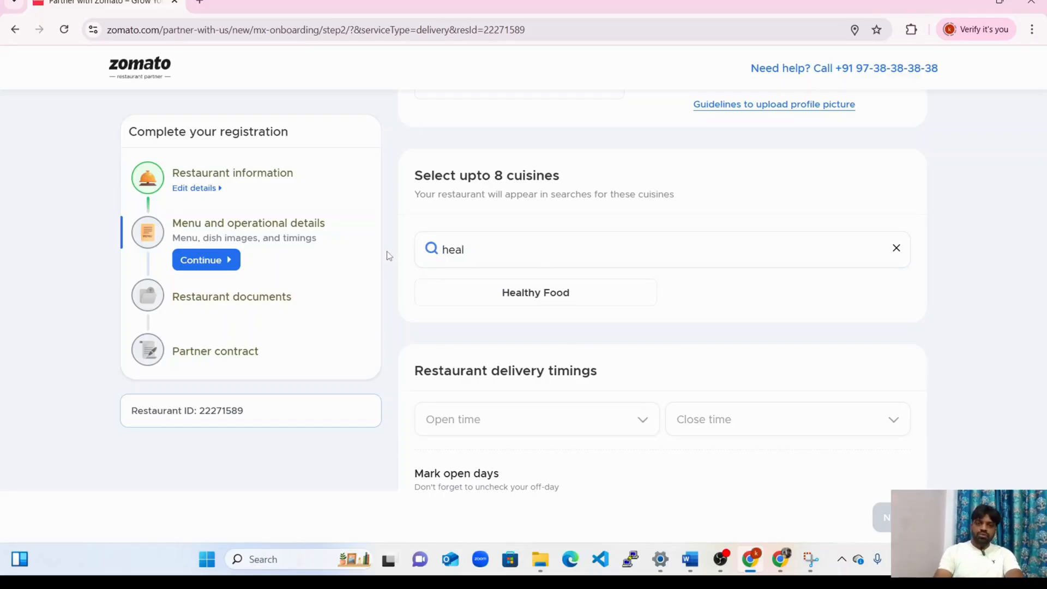
click(548, 294)
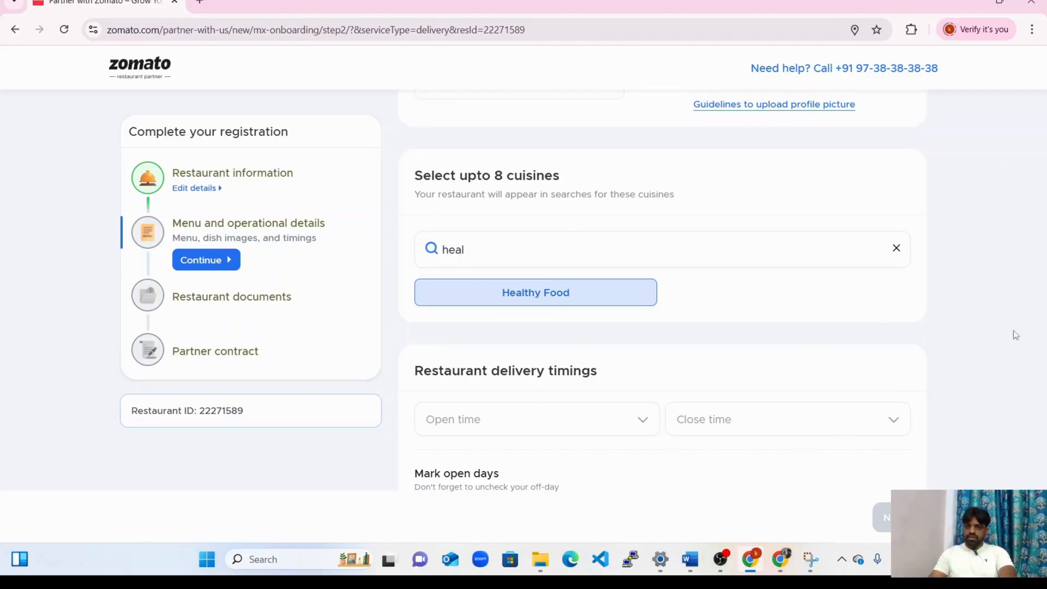
Step: Set the restaurant delivery timings to open at 10:30 AM and close at 06:30 PM
scroll(981, 376, up, 1)
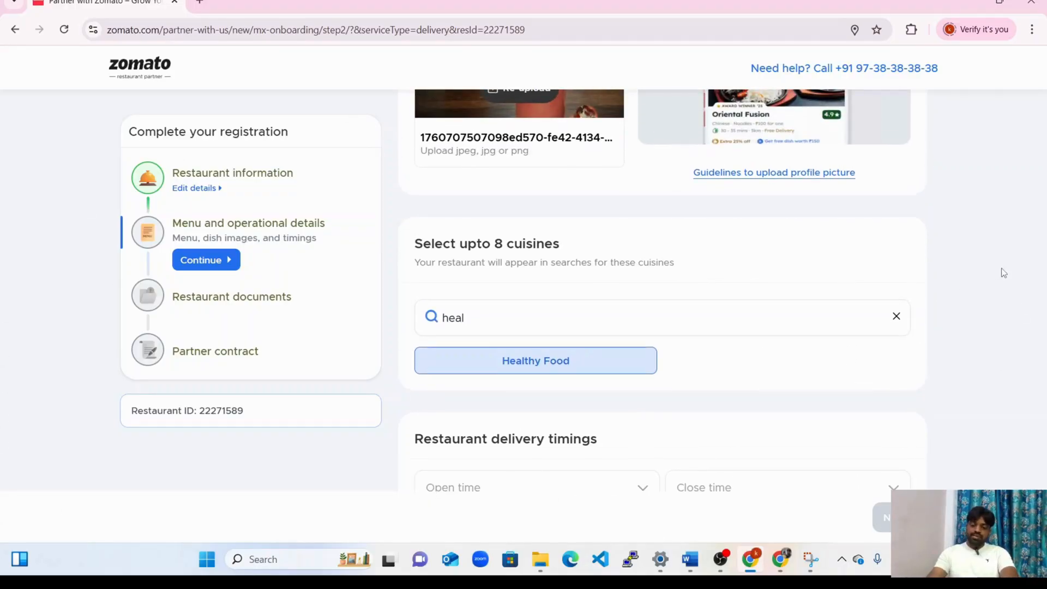
scroll(1003, 272, down, 4)
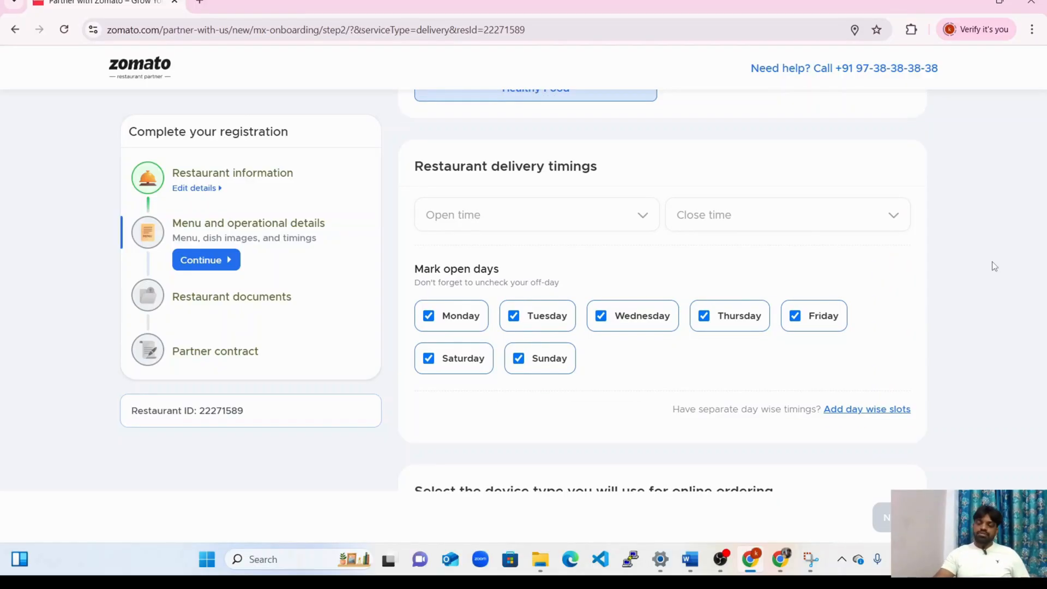
click(639, 217)
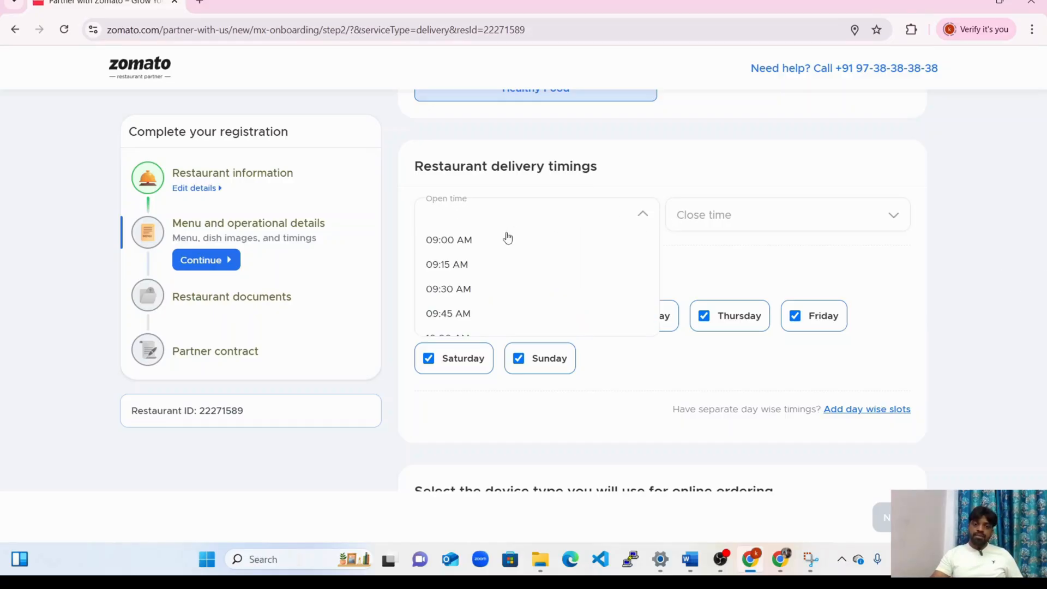
click(846, 213)
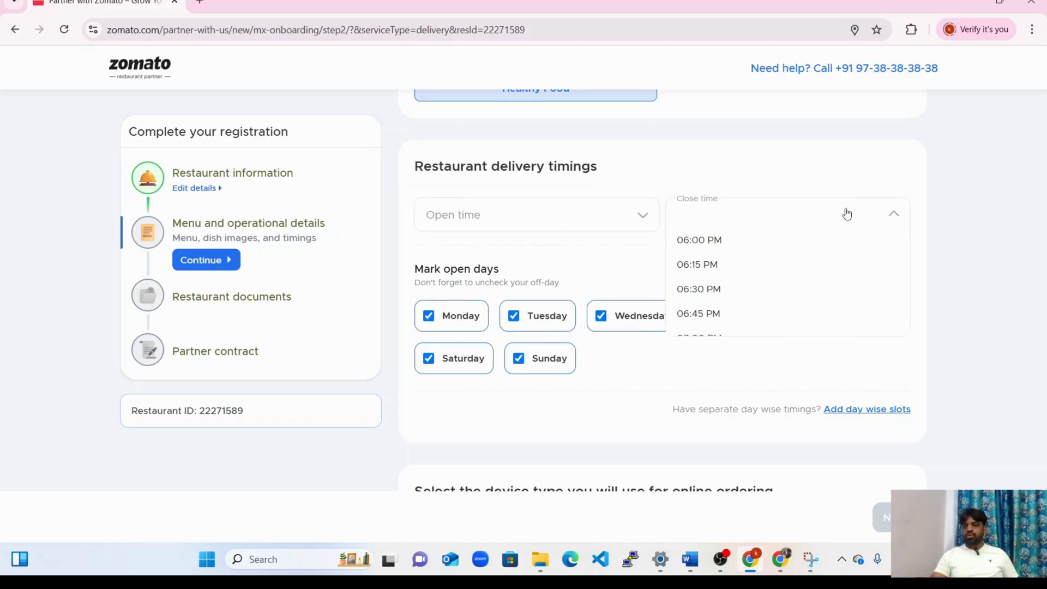
click(846, 213)
click(647, 220)
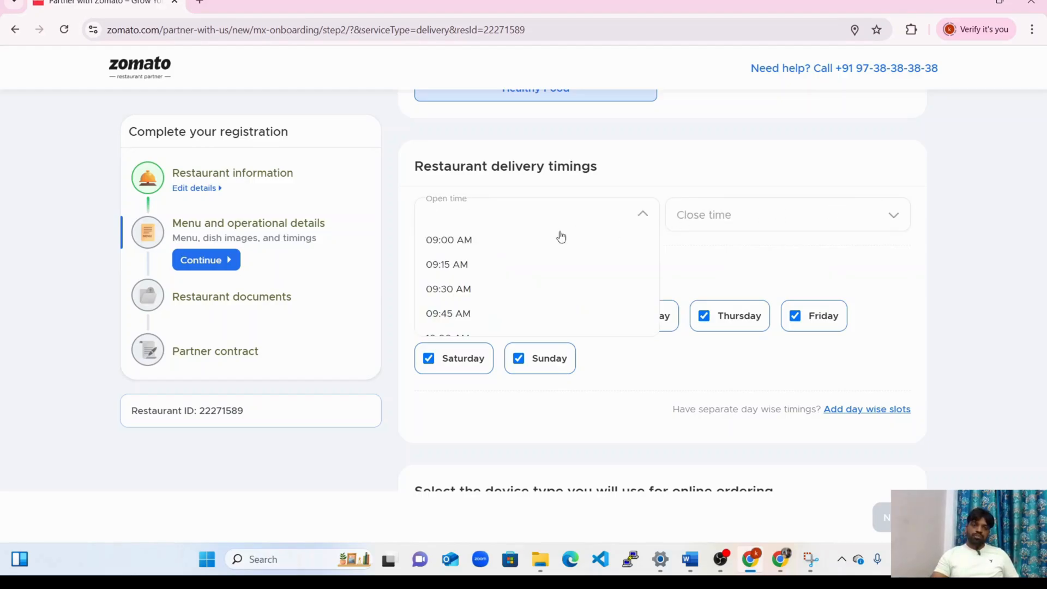
scroll(533, 292, down, 3)
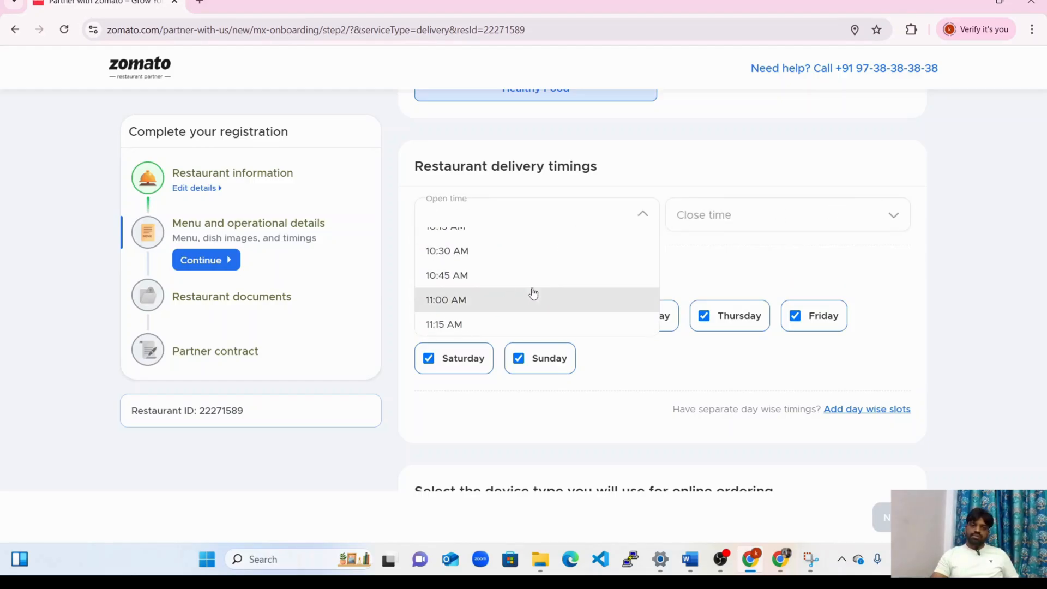
click(513, 248)
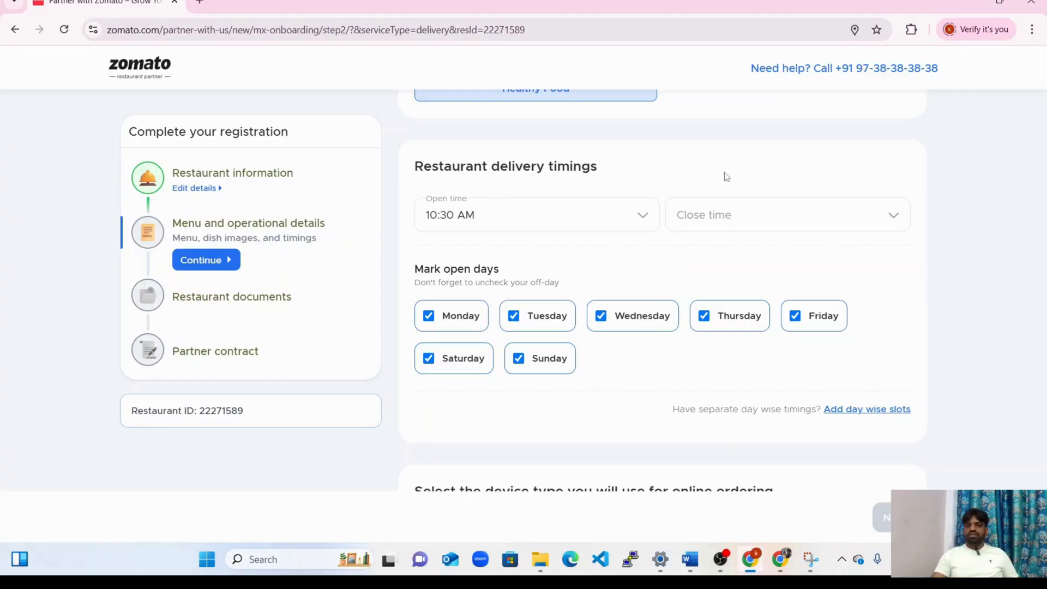
click(830, 217)
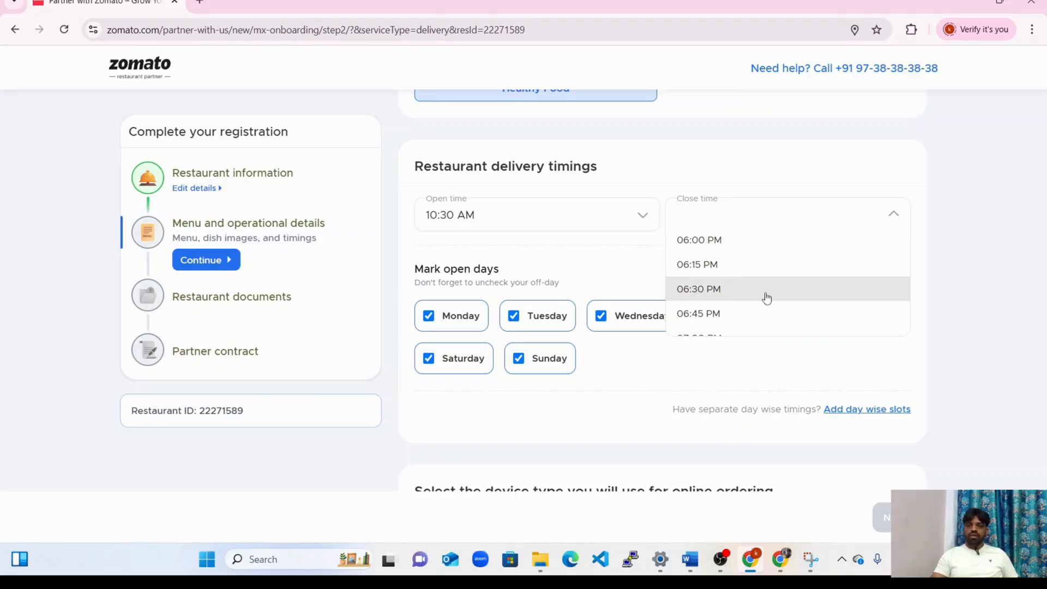
click(728, 289)
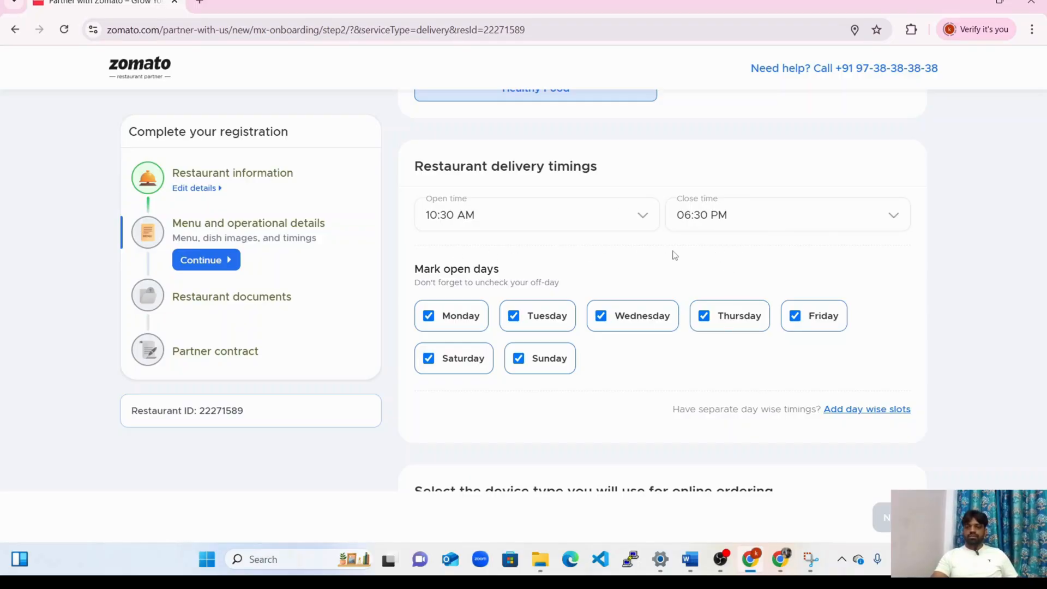
drag(419, 274, 498, 270)
click(526, 269)
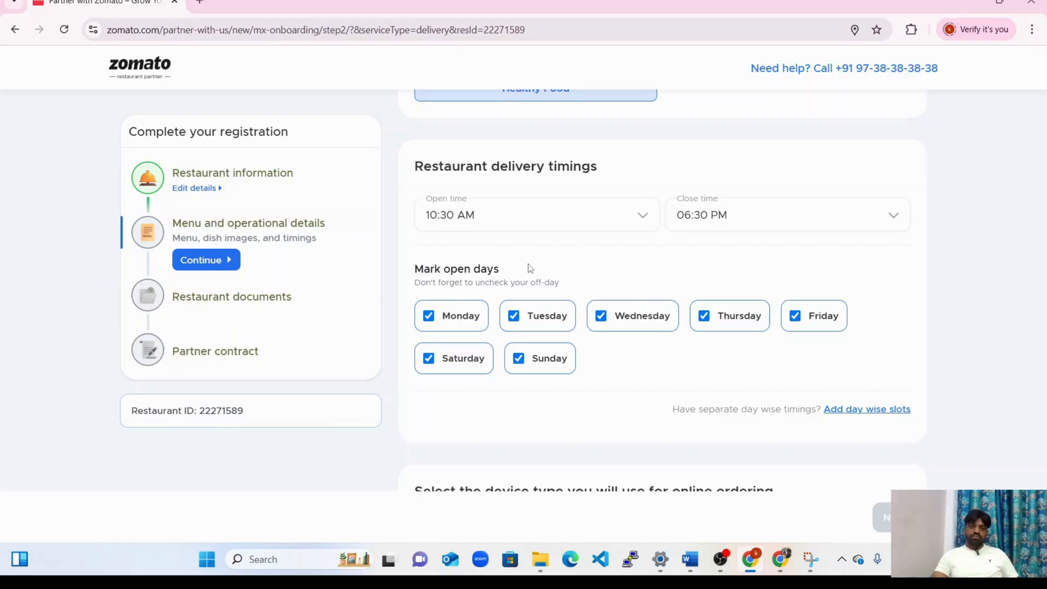
click(519, 363)
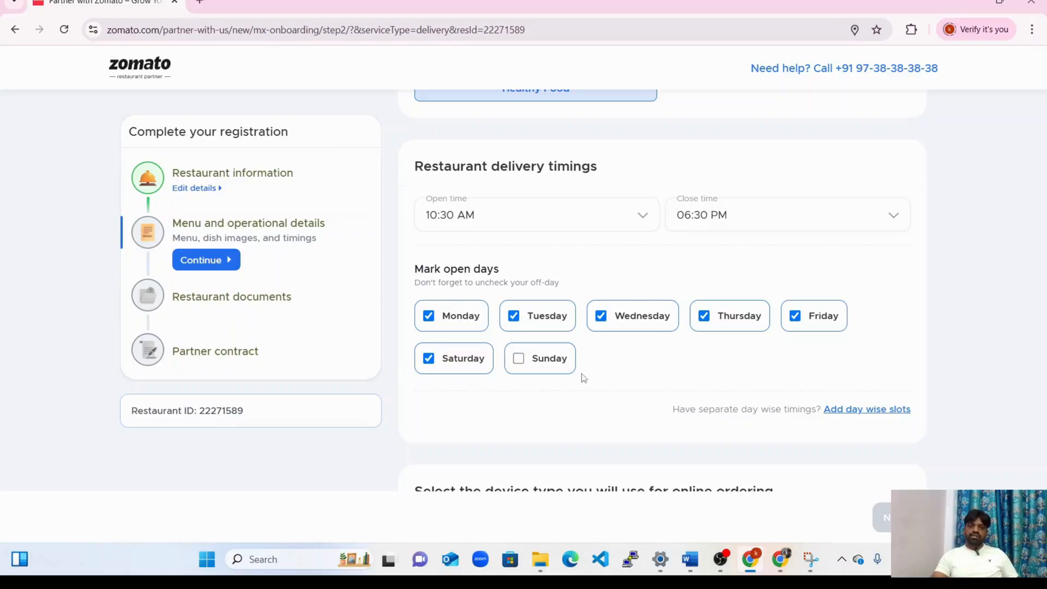
click(524, 369)
click(522, 370)
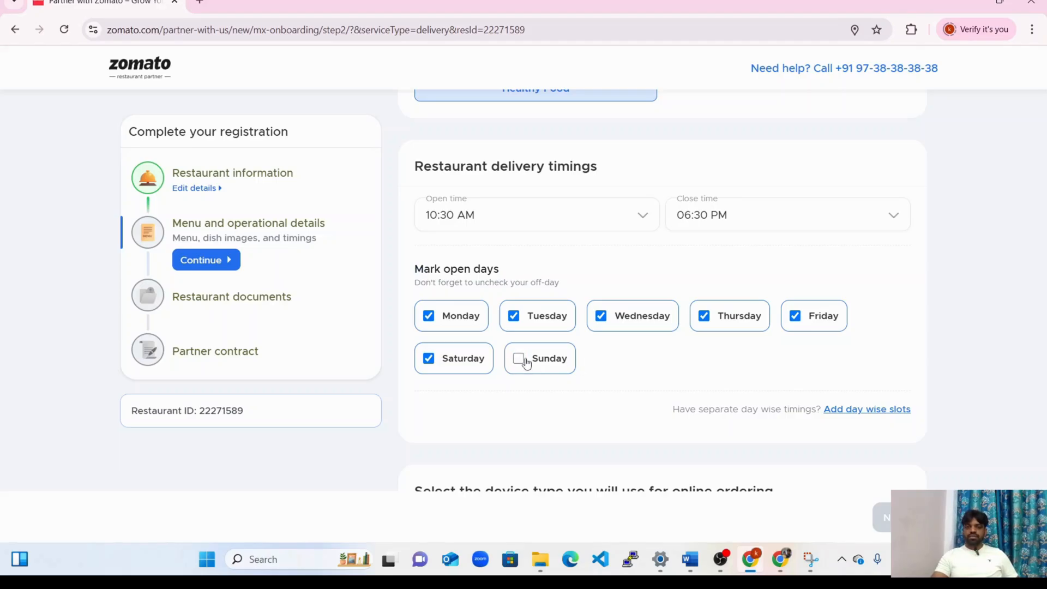
click(521, 362)
click(794, 317)
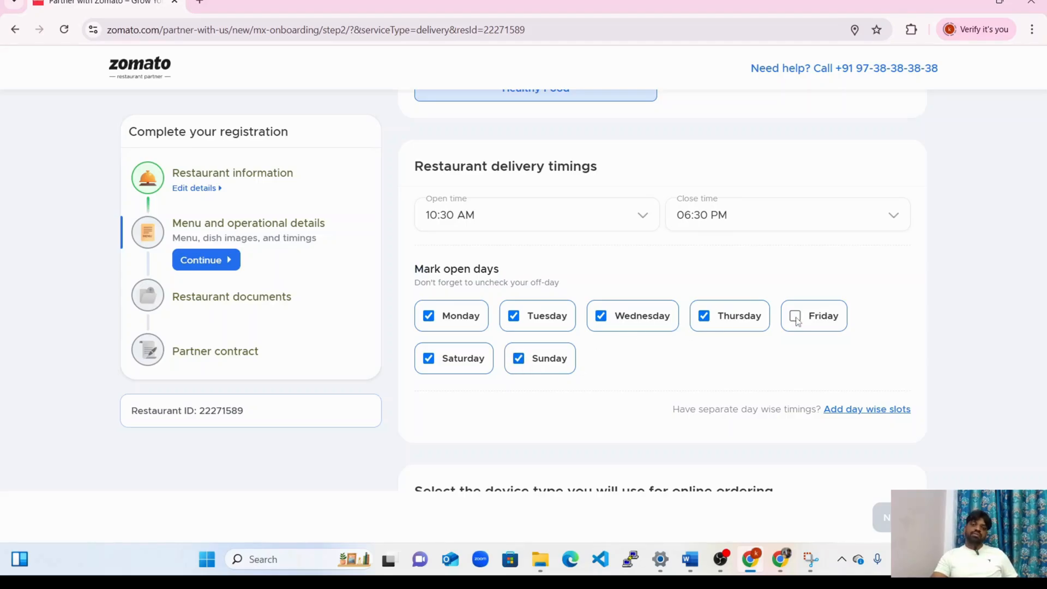
click(796, 316)
click(800, 323)
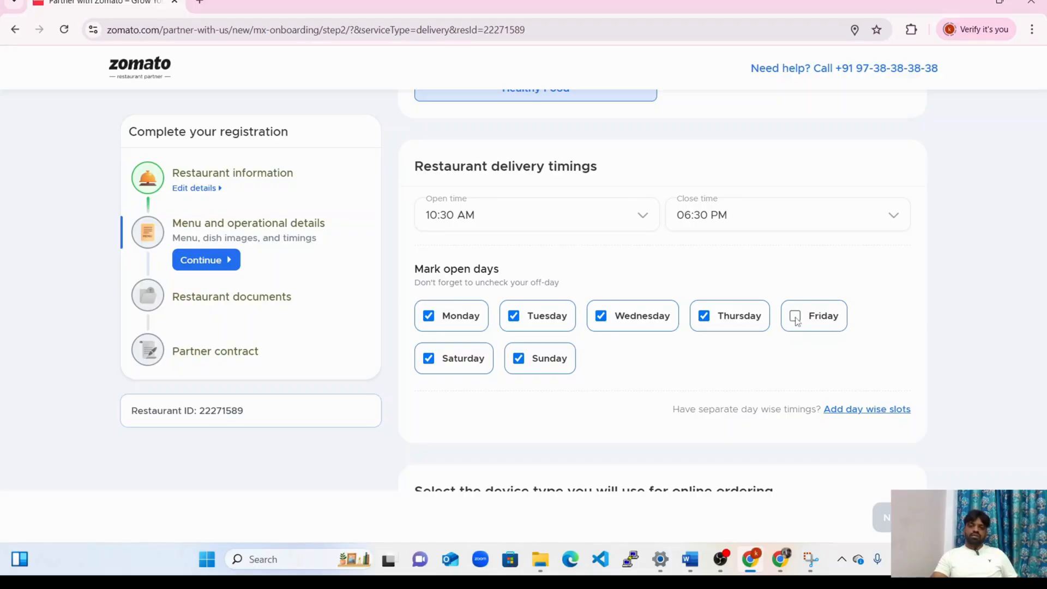
click(795, 319)
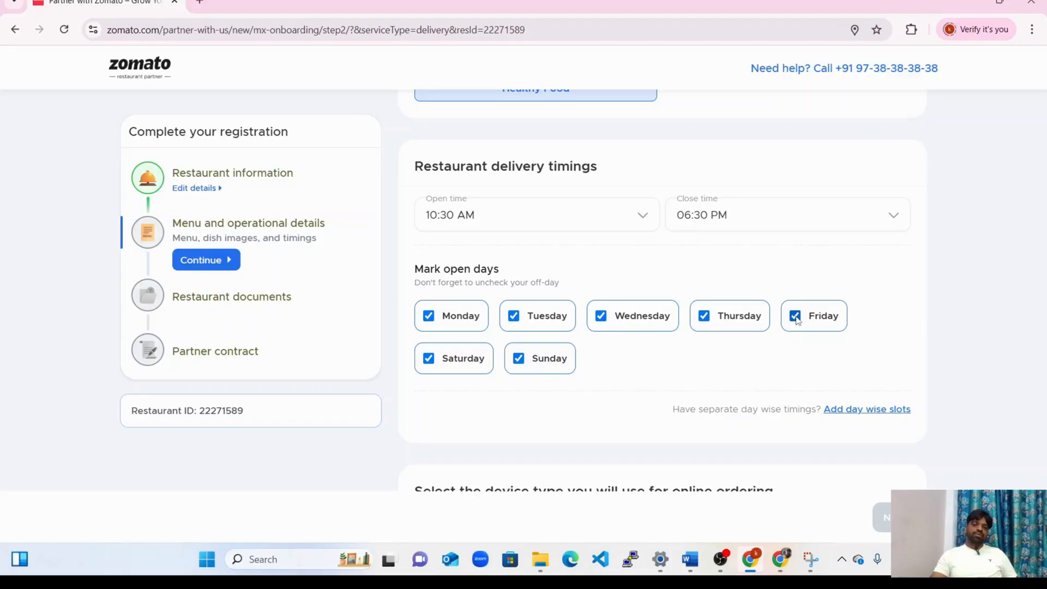
click(796, 319)
click(796, 318)
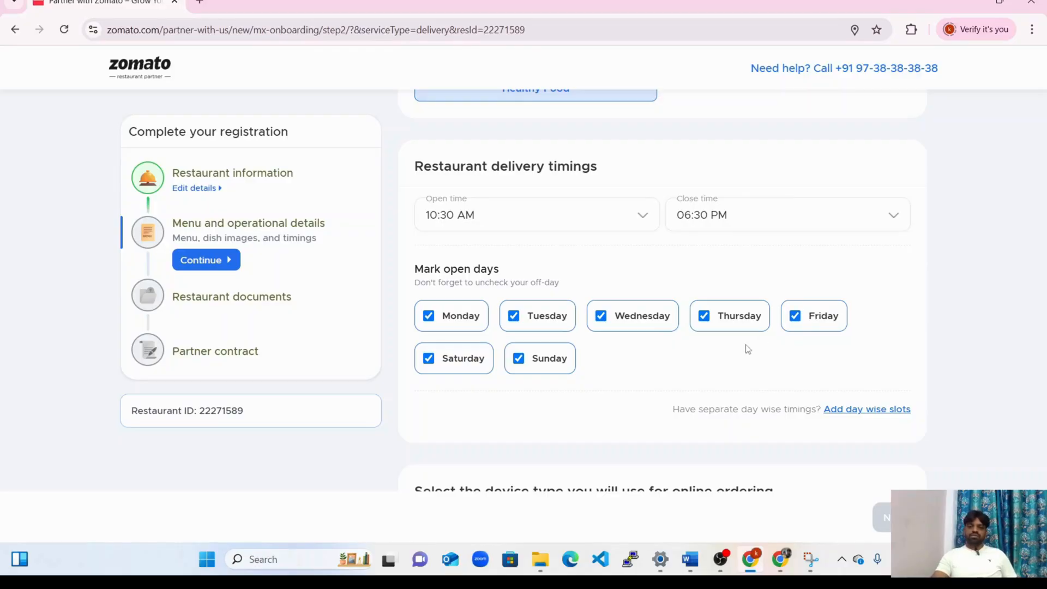
Step: Choose Zomato restaurant partner app/Dashboard as the online ordering device type and continue to the restaurant documents
scroll(965, 346, down, 1)
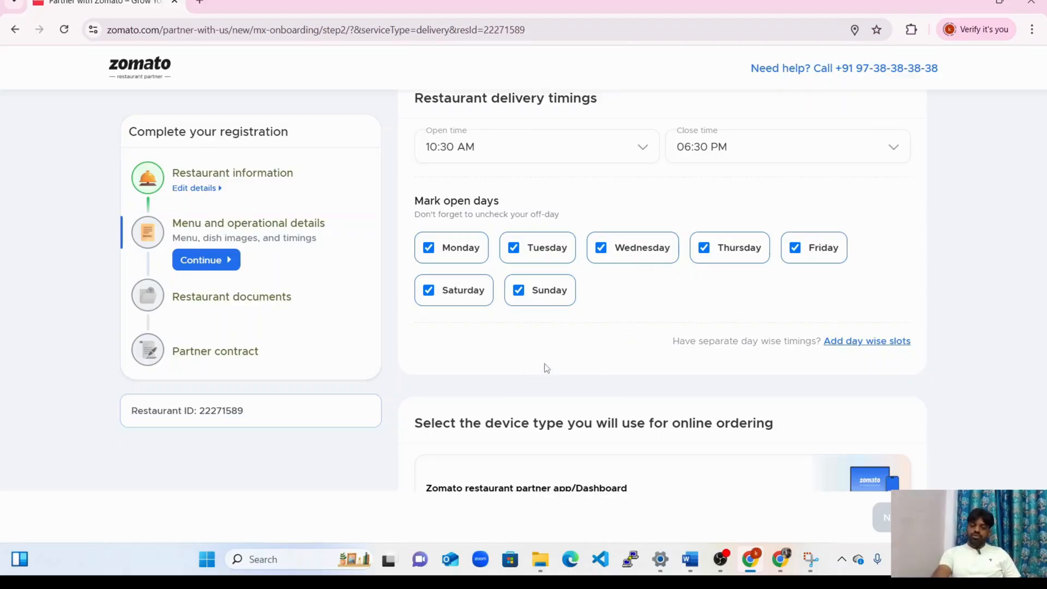
scroll(546, 367, down, 3)
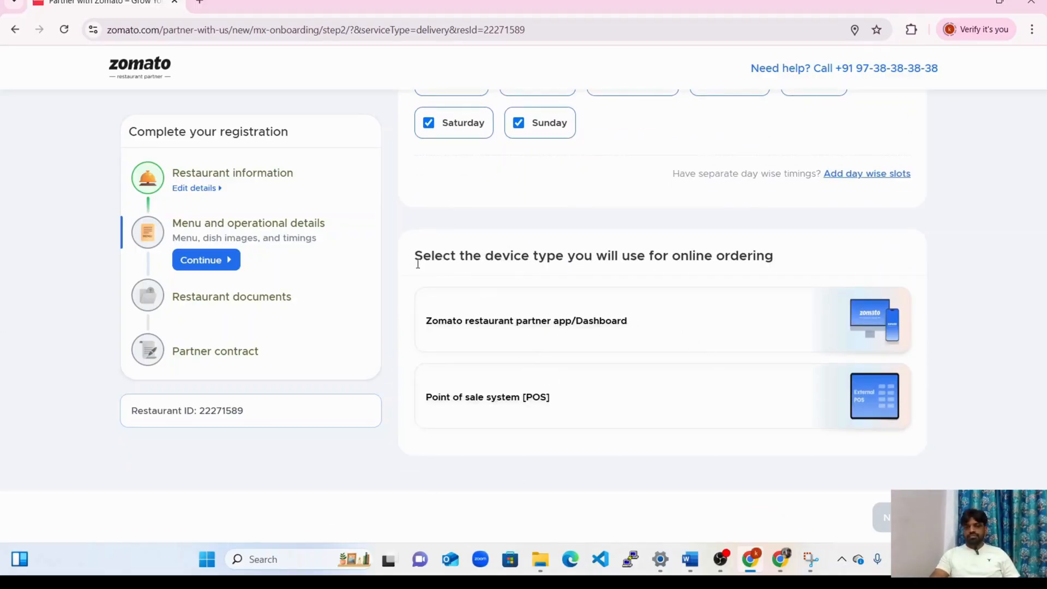
drag(416, 259, 773, 278)
click(799, 255)
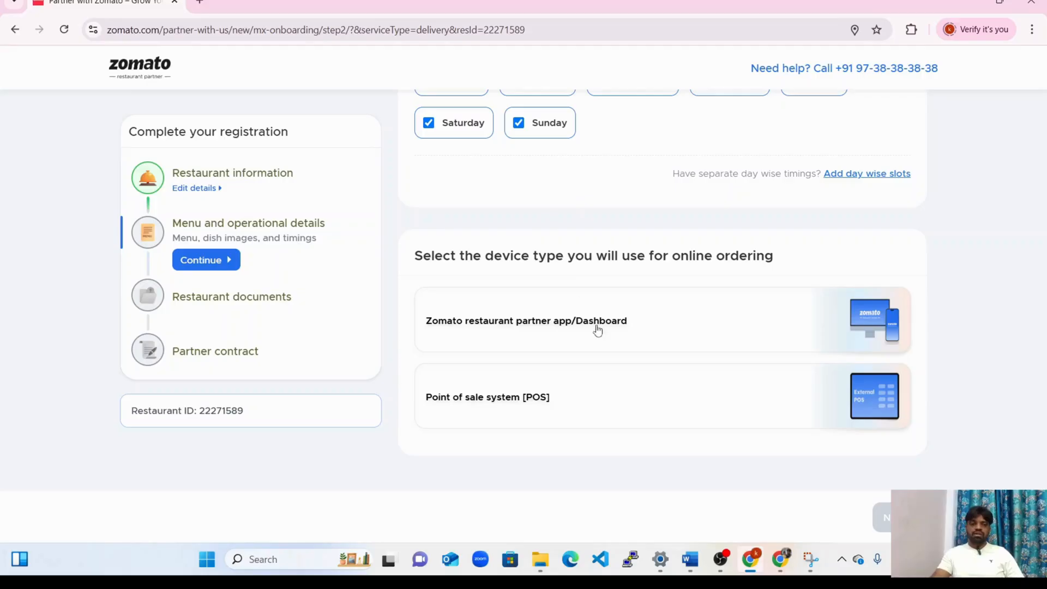
drag(645, 326, 437, 309)
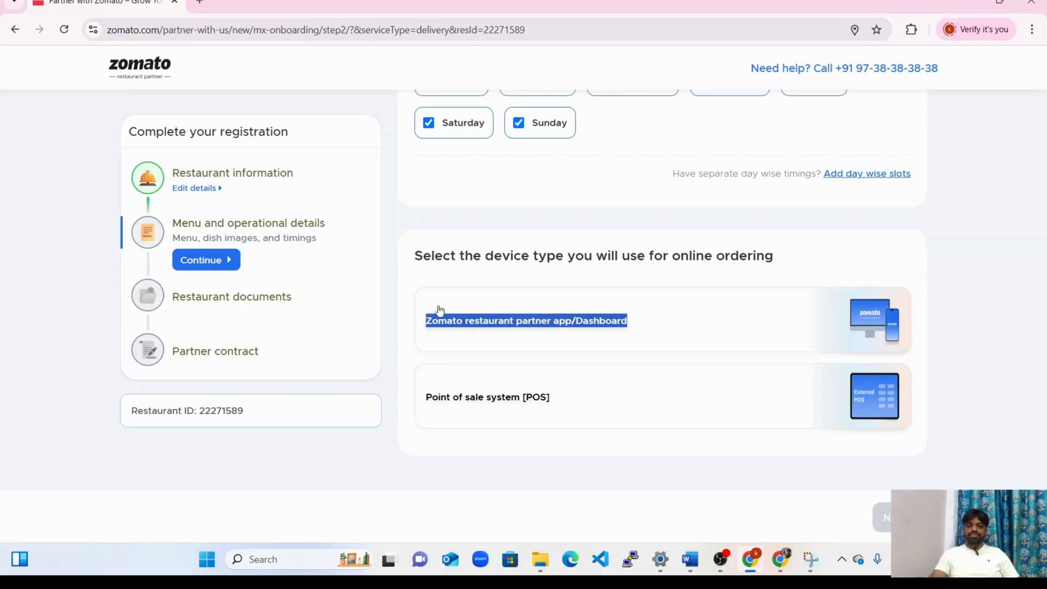
click(598, 210)
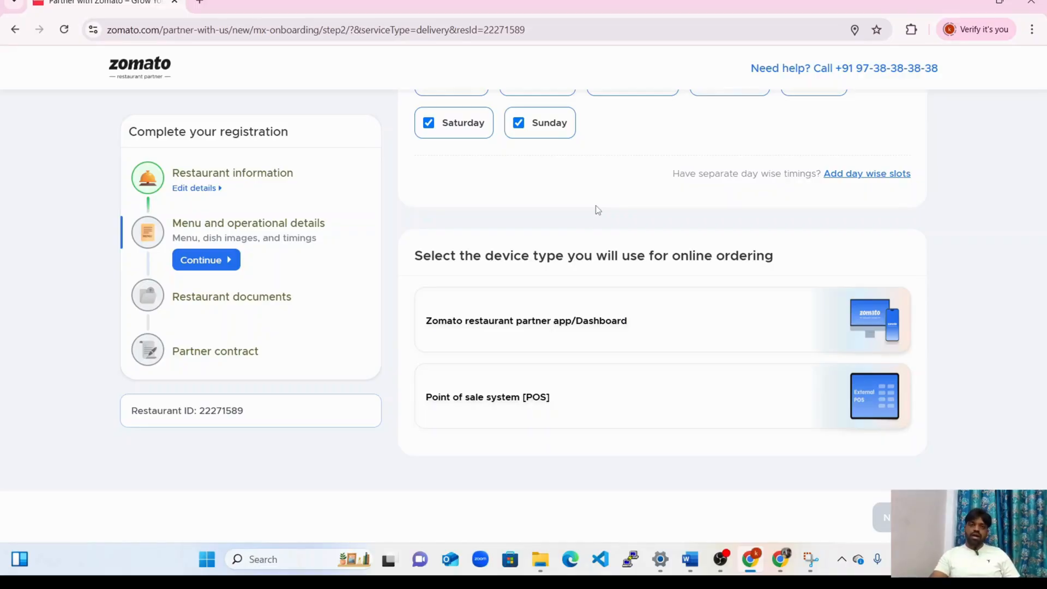
drag(652, 325, 424, 322)
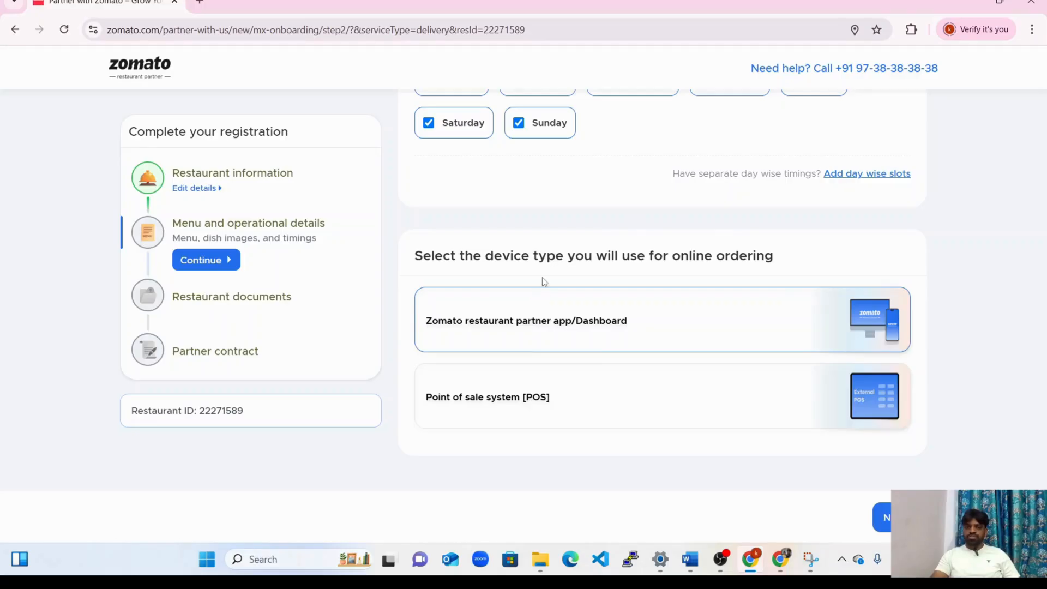
click(887, 518)
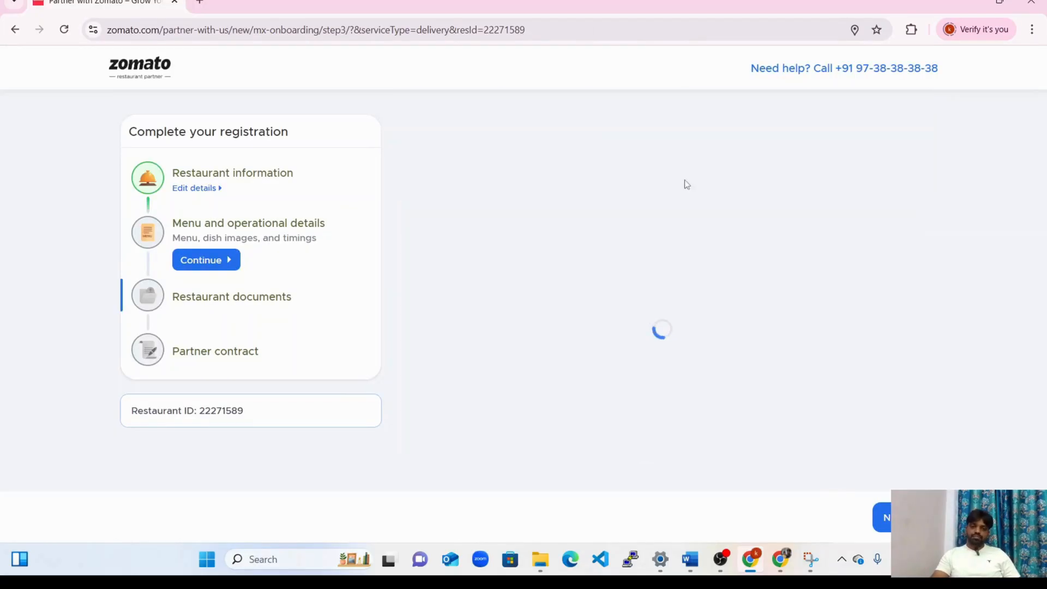
Step: Enter the owner's PAN number and full name as per PAN in the PAN details
click(512, 246)
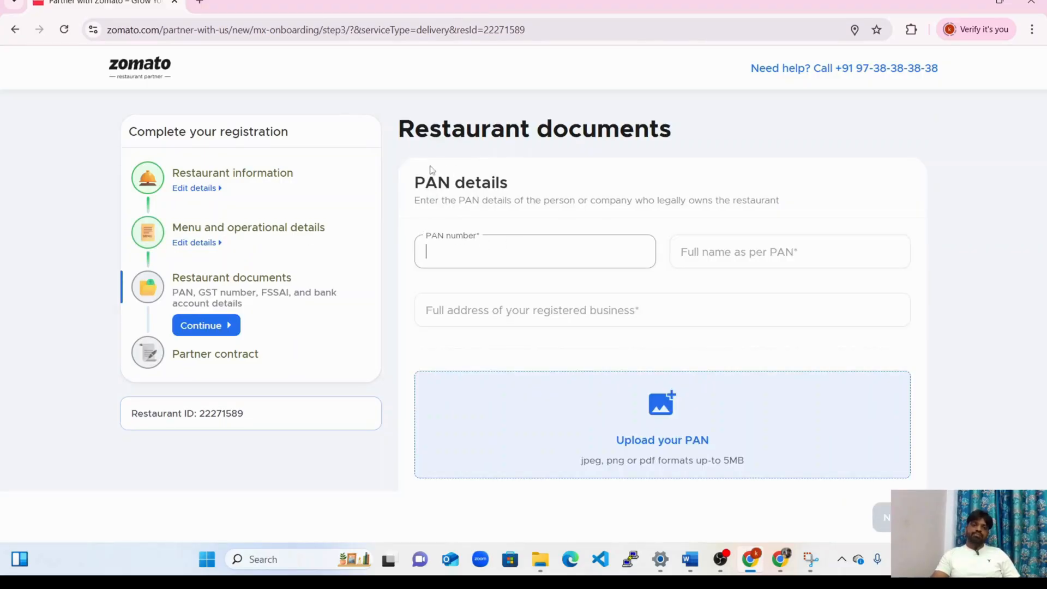
drag(396, 133, 685, 129)
click(690, 130)
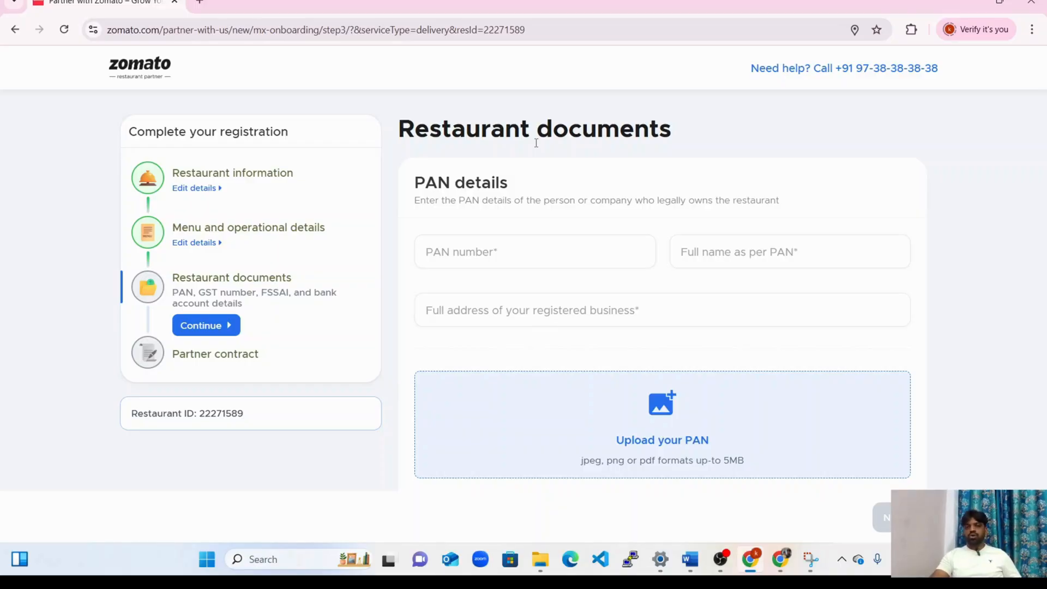
click(482, 255)
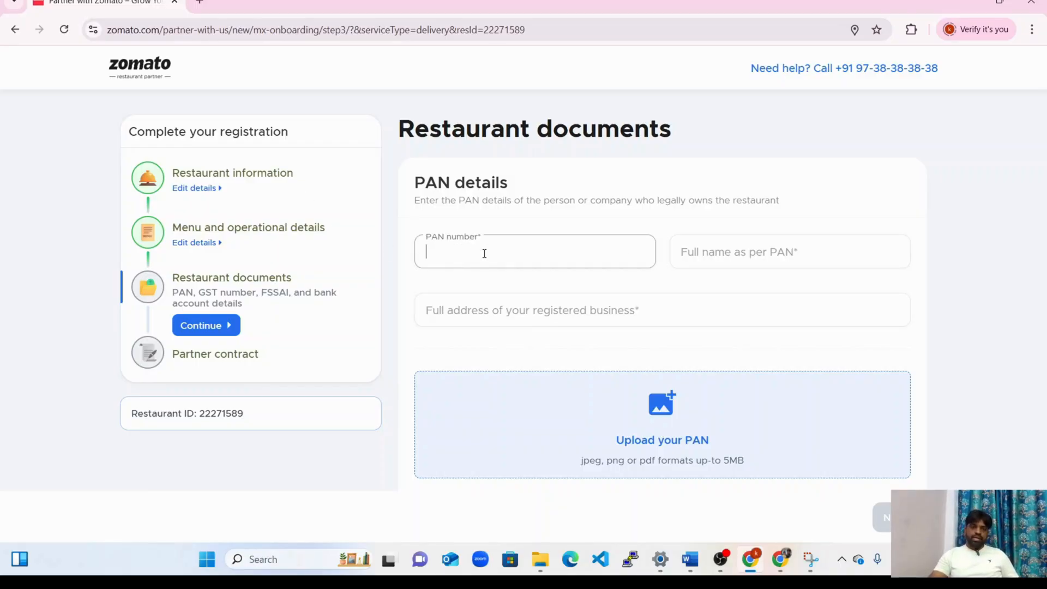
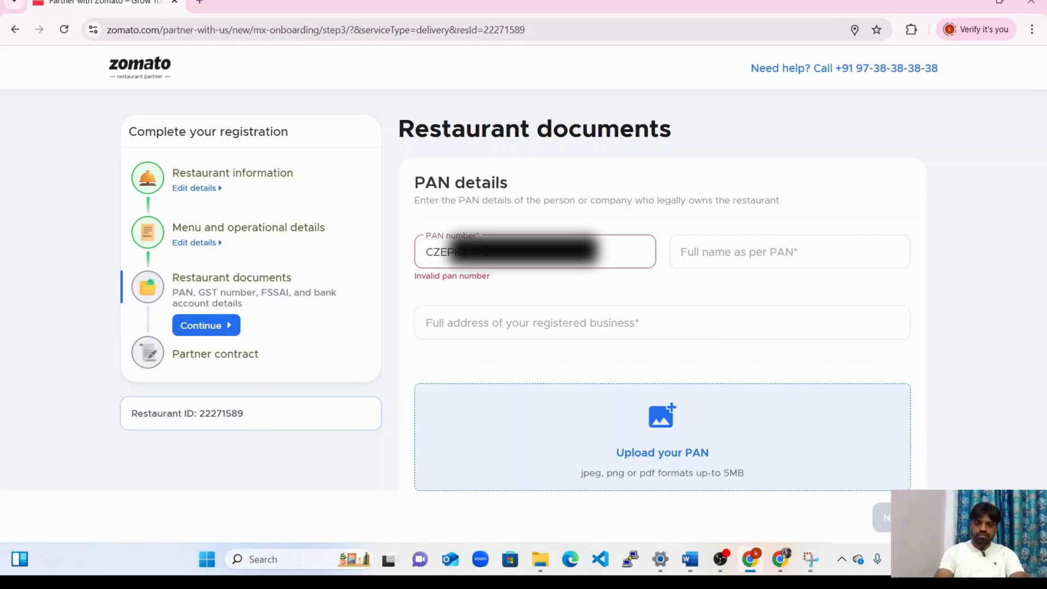
key(Tab)
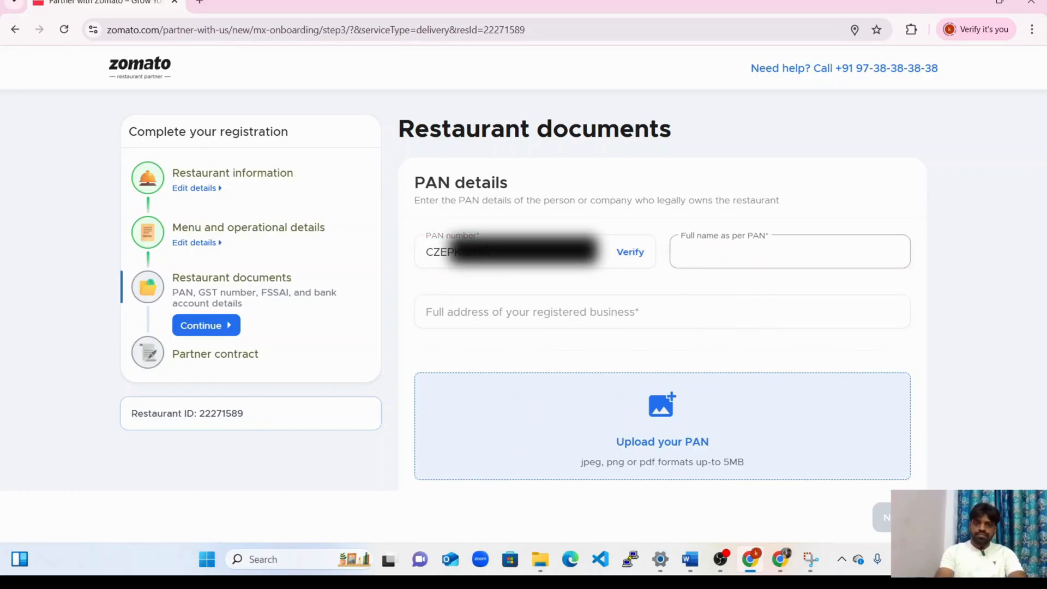
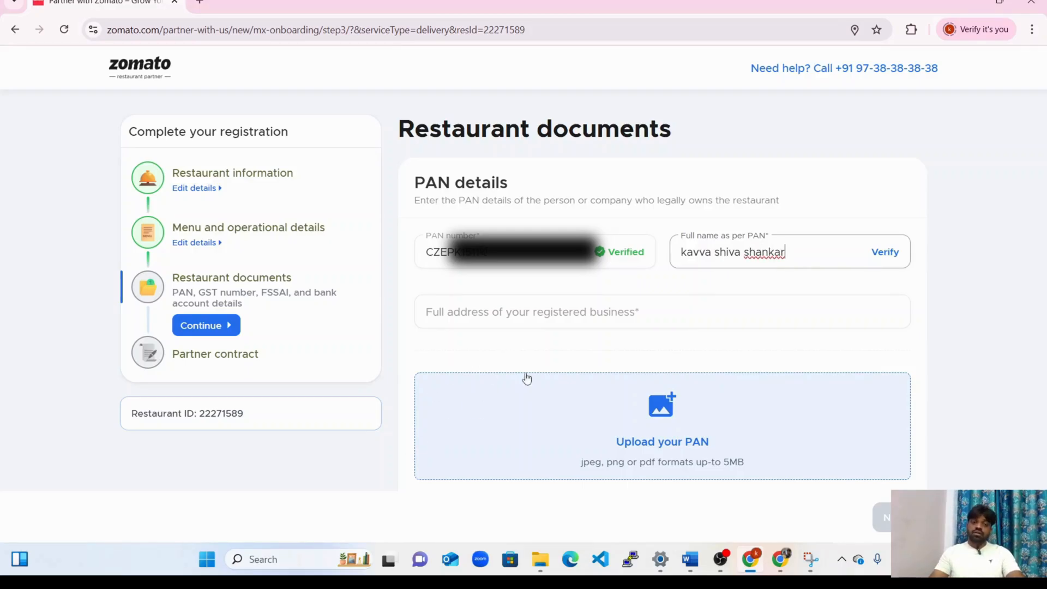
Step: Review the Restaurant documents heading and the field for the full address of the registered business
click(559, 316)
drag(454, 299, 626, 309)
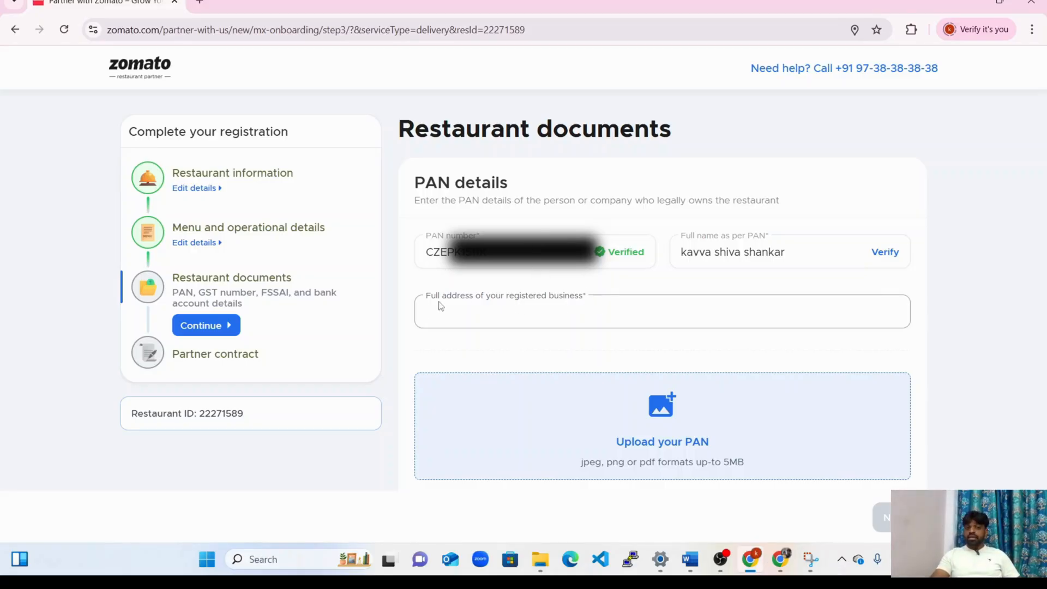
click(610, 313)
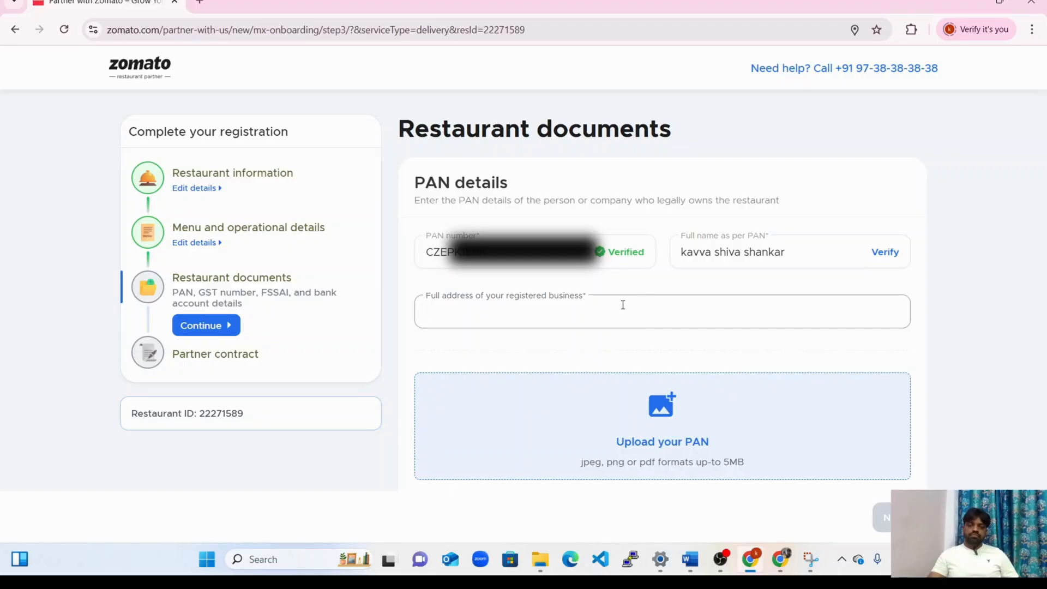
drag(404, 133, 679, 136)
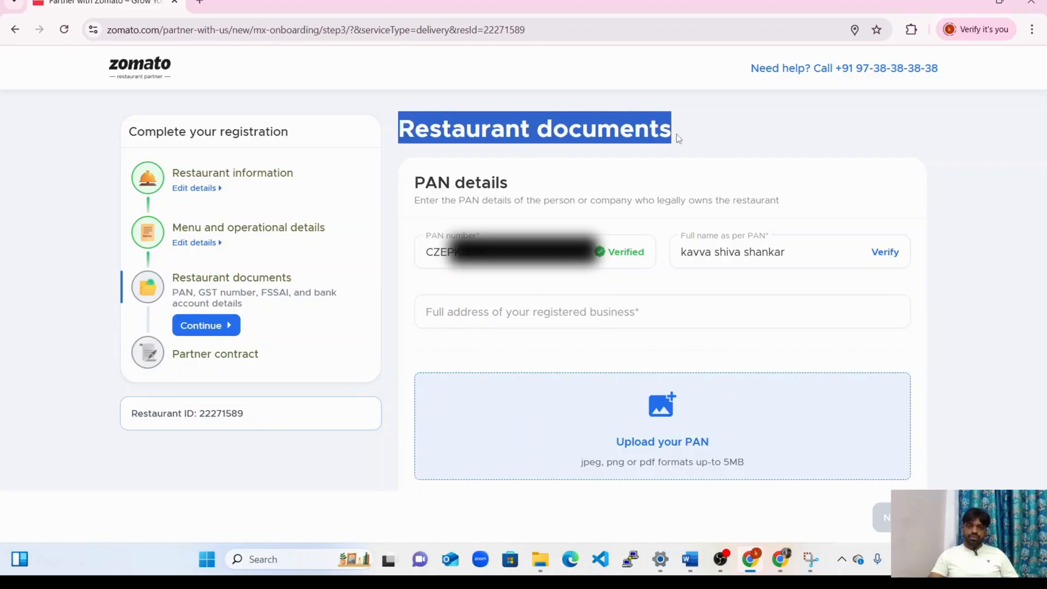
click(376, 121)
click(586, 309)
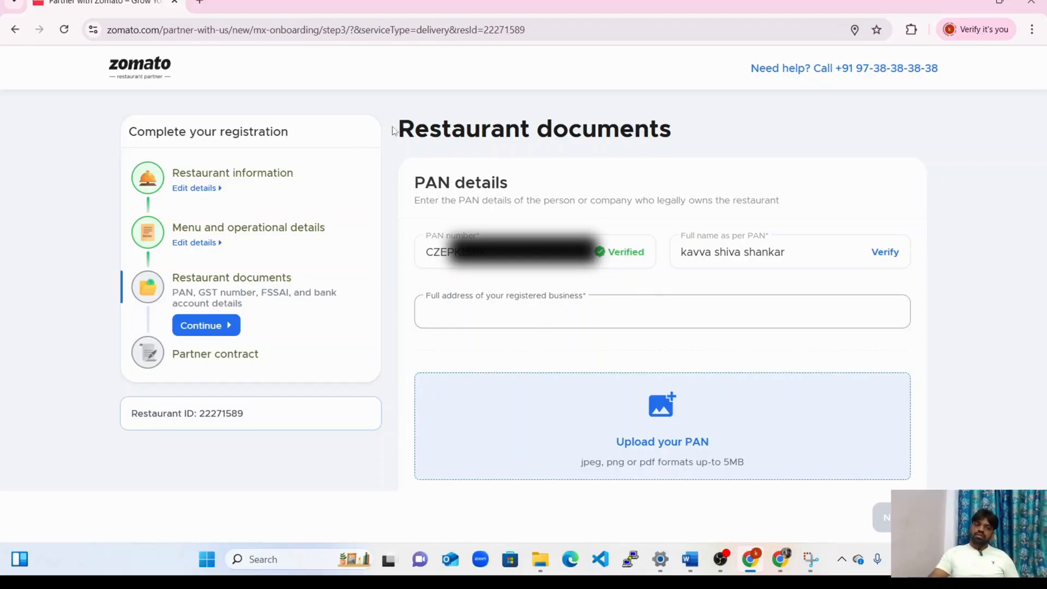
drag(393, 130, 700, 135)
click(703, 137)
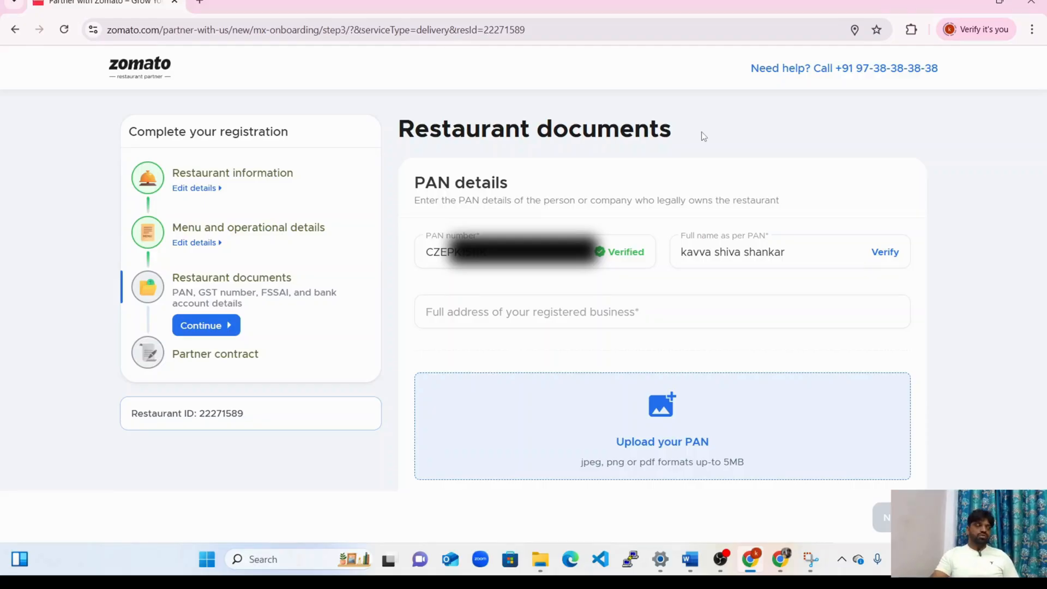
click(618, 313)
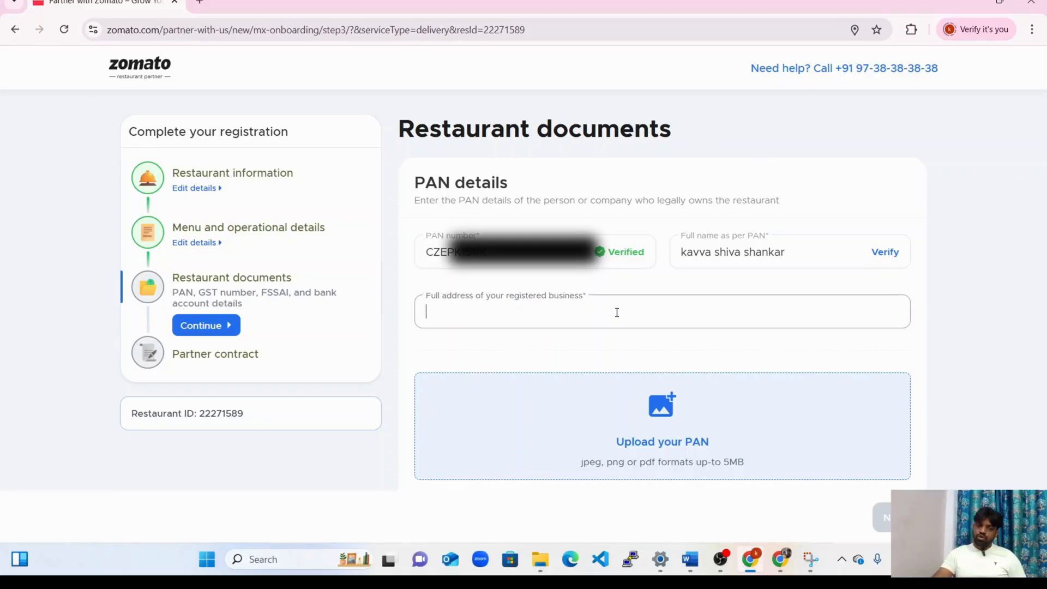
drag(419, 293, 560, 293)
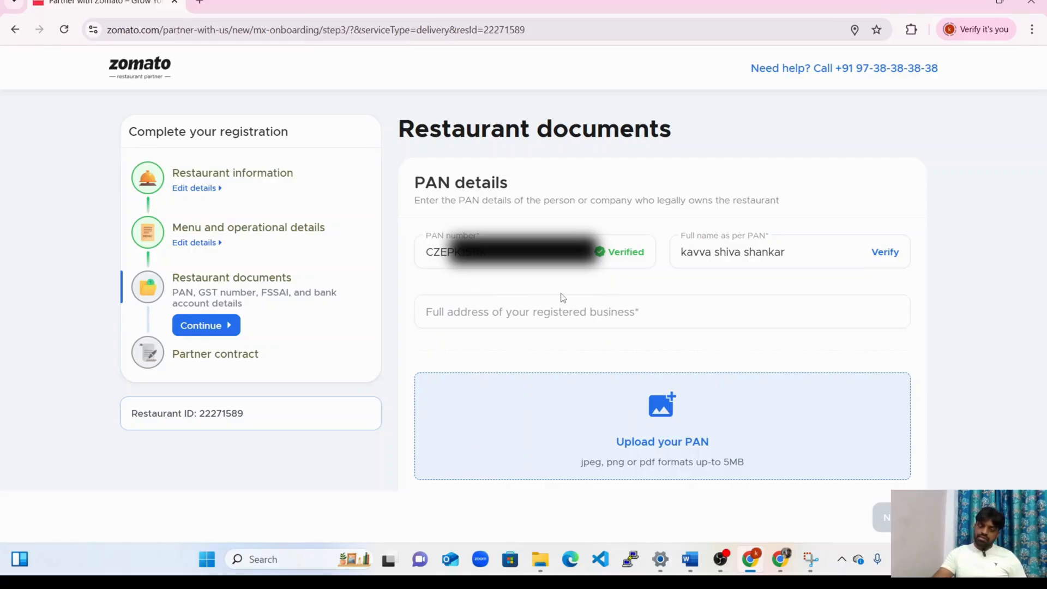
click(562, 315)
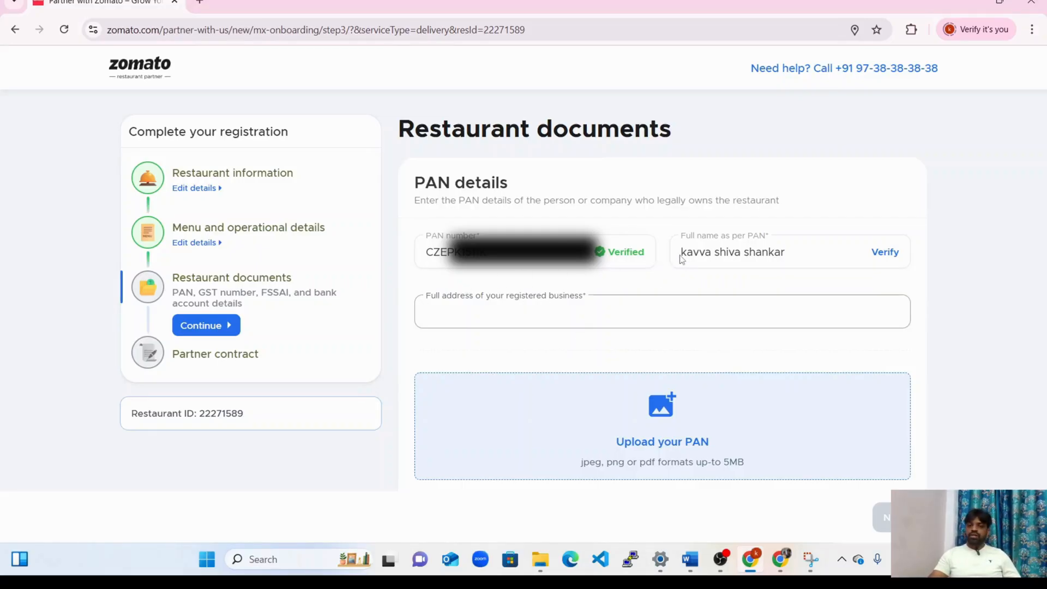
Step: Check the full name entered as per PAN and review the PAN details section
double_click(785, 257)
drag(728, 256, 679, 255)
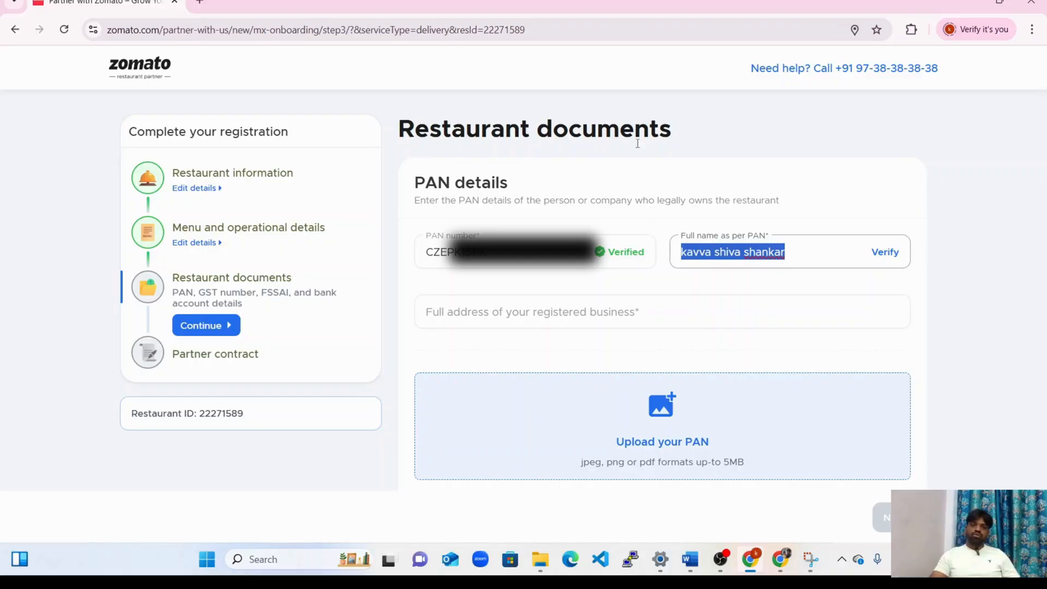
click(803, 250)
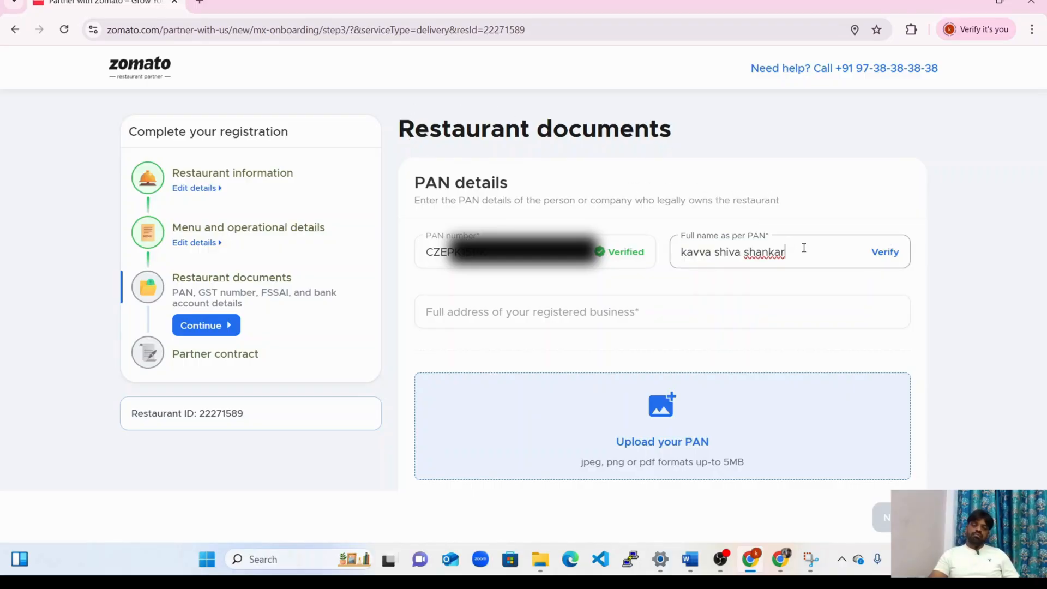
drag(785, 250, 676, 255)
click(712, 184)
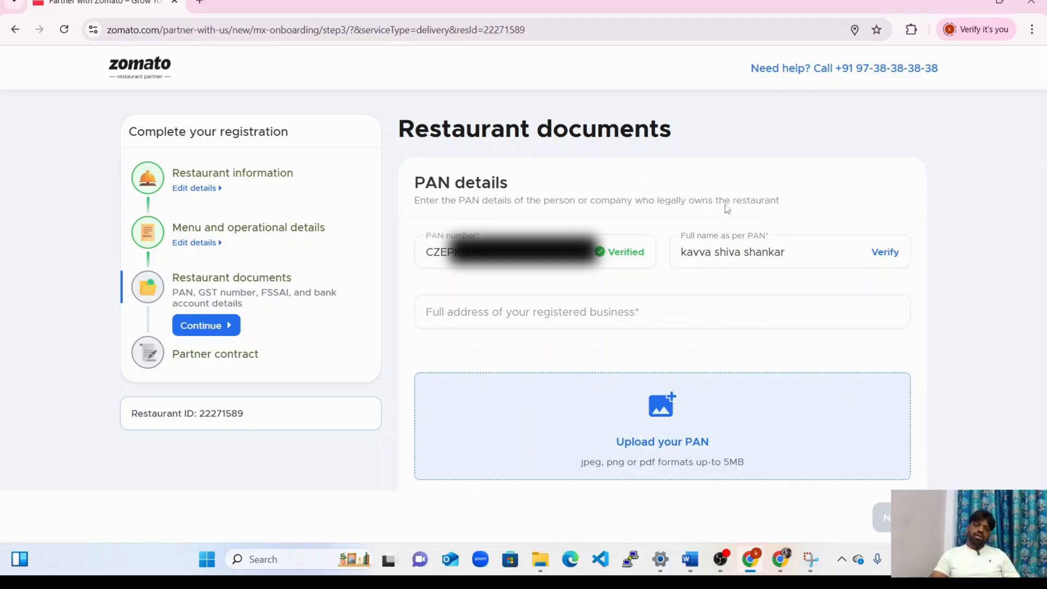
drag(792, 255, 678, 254)
click(692, 182)
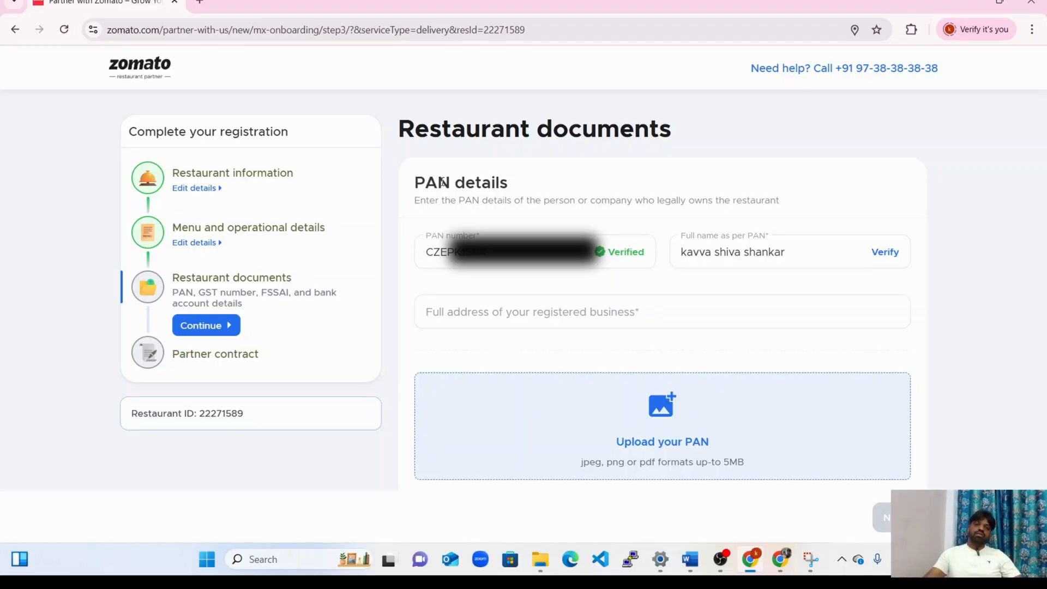
click(786, 254)
drag(786, 254, 684, 266)
click(734, 169)
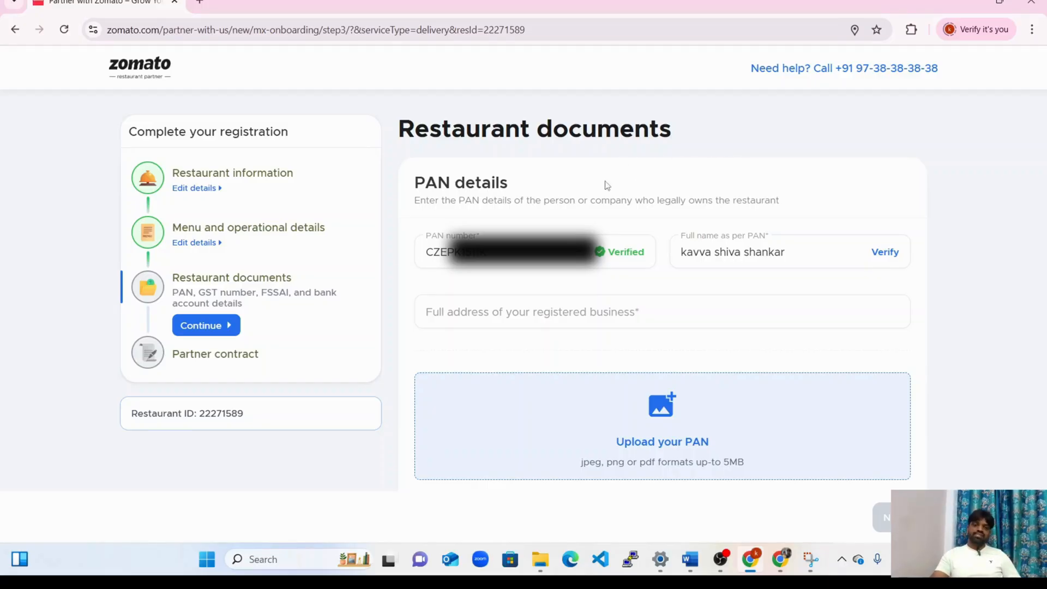
drag(528, 186, 438, 186)
click(571, 181)
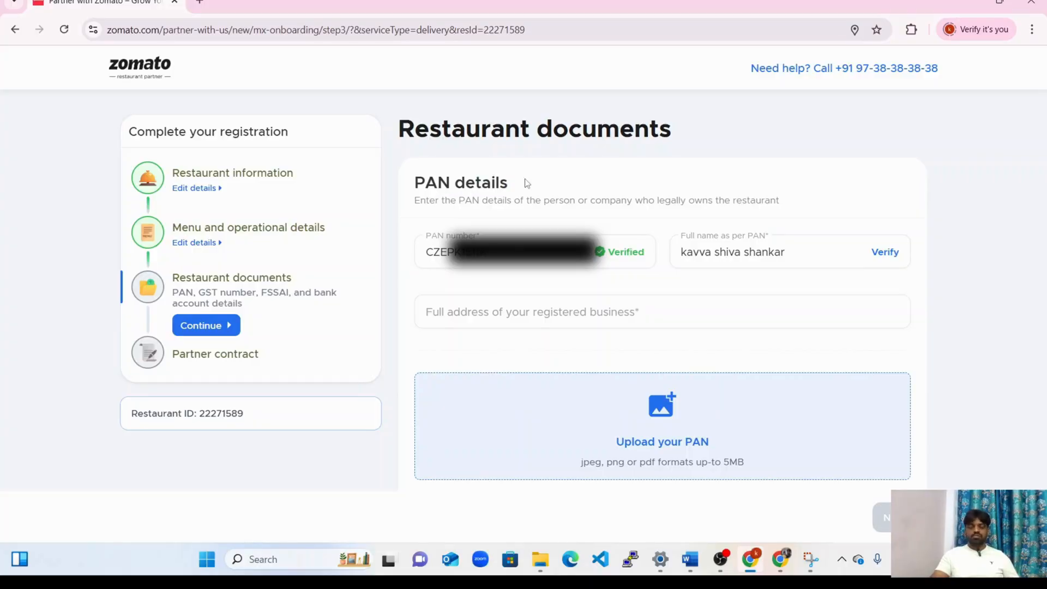
triple_click(512, 173)
click(514, 188)
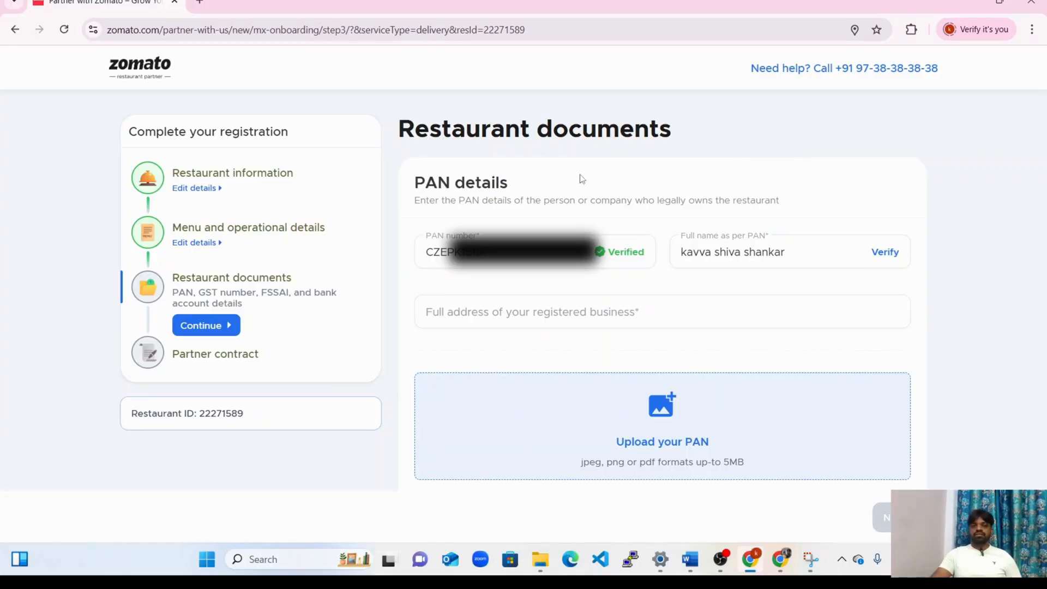
drag(512, 195, 411, 196)
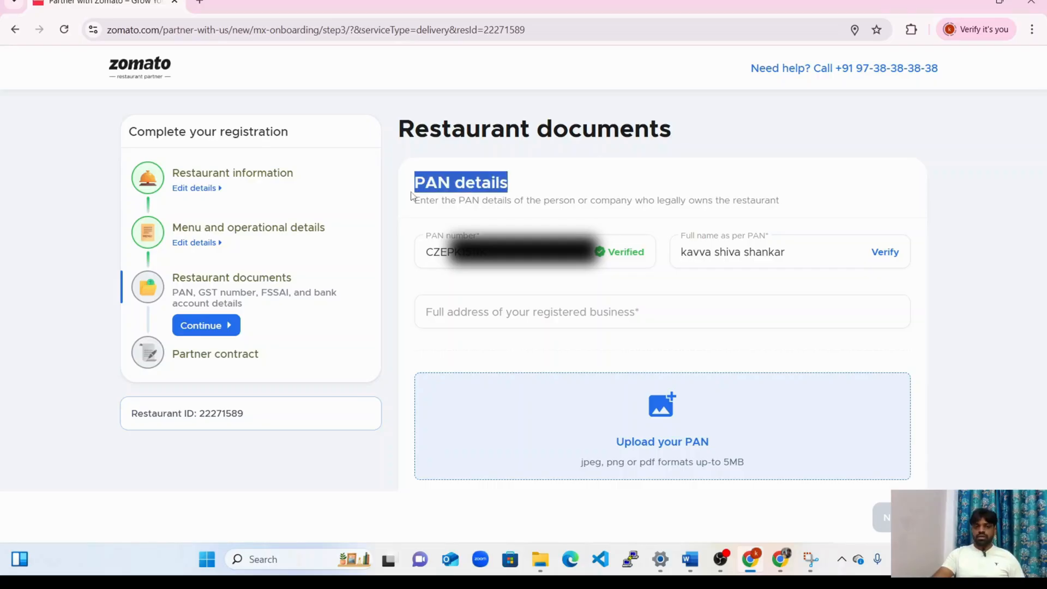
click(570, 171)
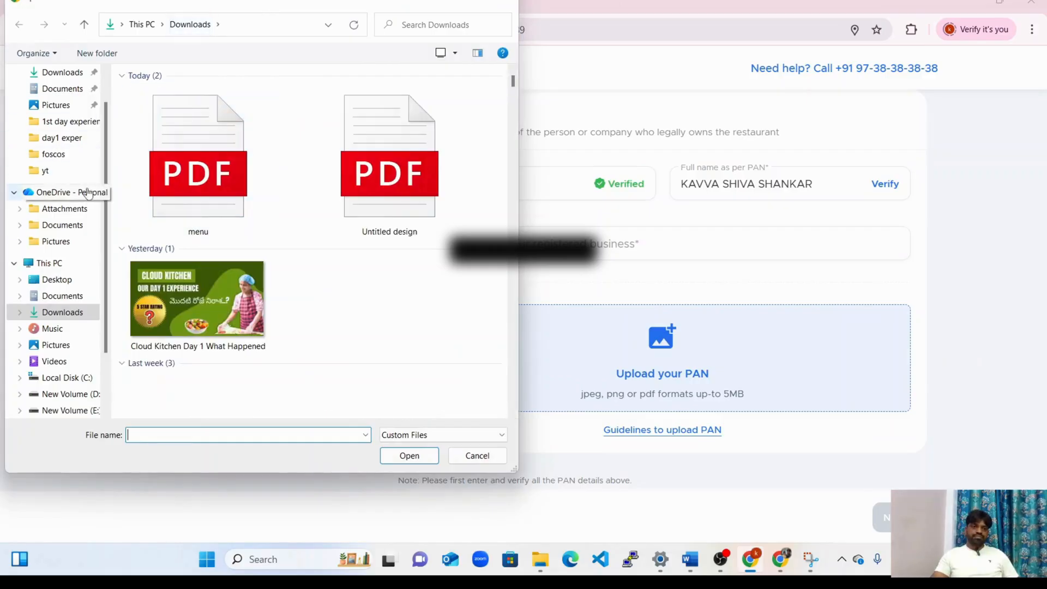
Step: Choose the "pan card" image from the foscos folder for the PAN upload
click(54, 154)
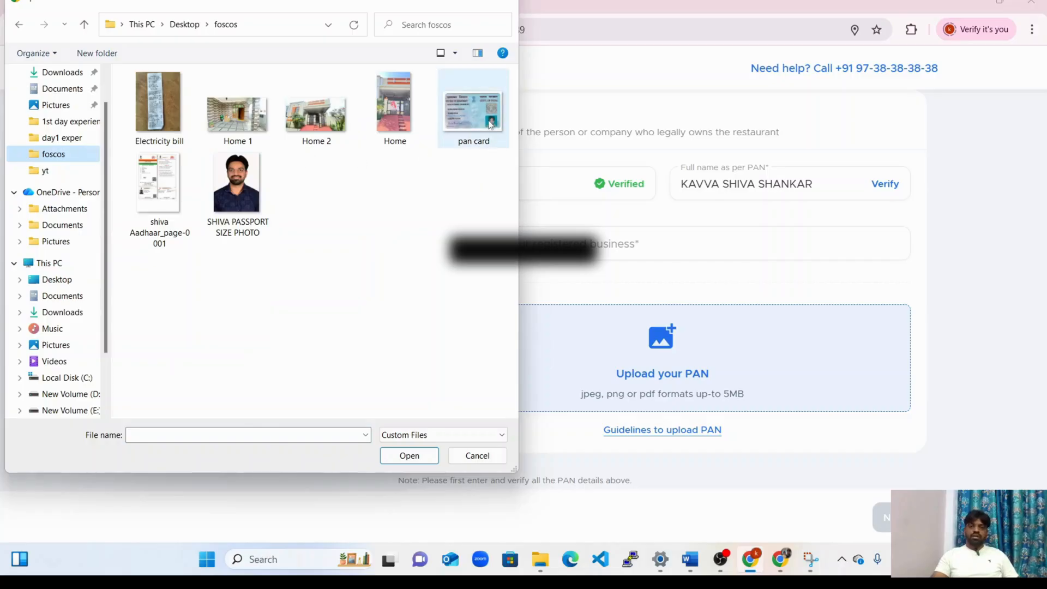
click(473, 109)
click(409, 455)
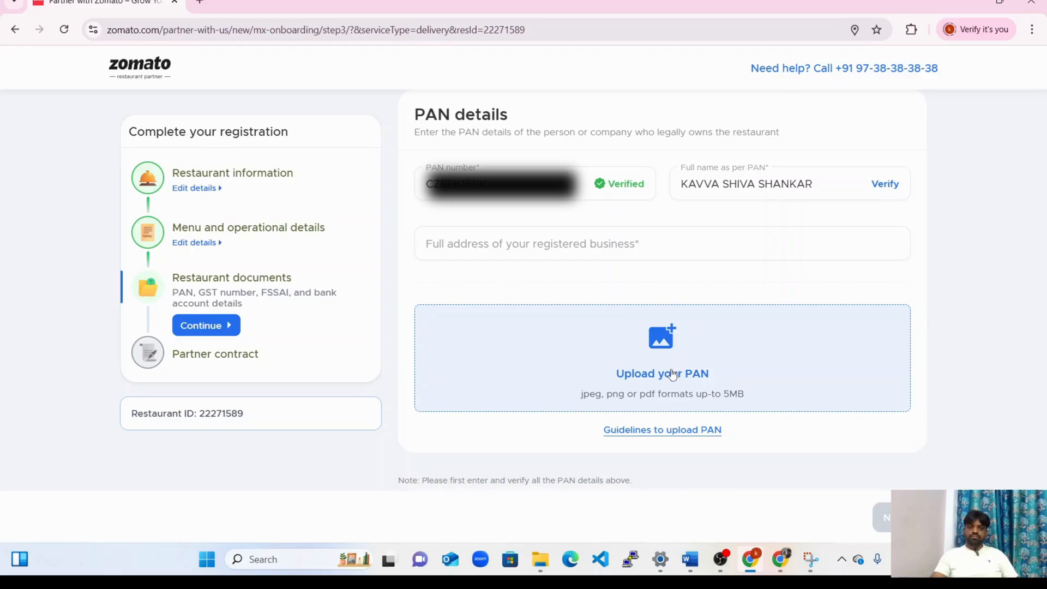
Step: Try to upload the "pan card" image from the foscos folder as the PAN document
click(673, 375)
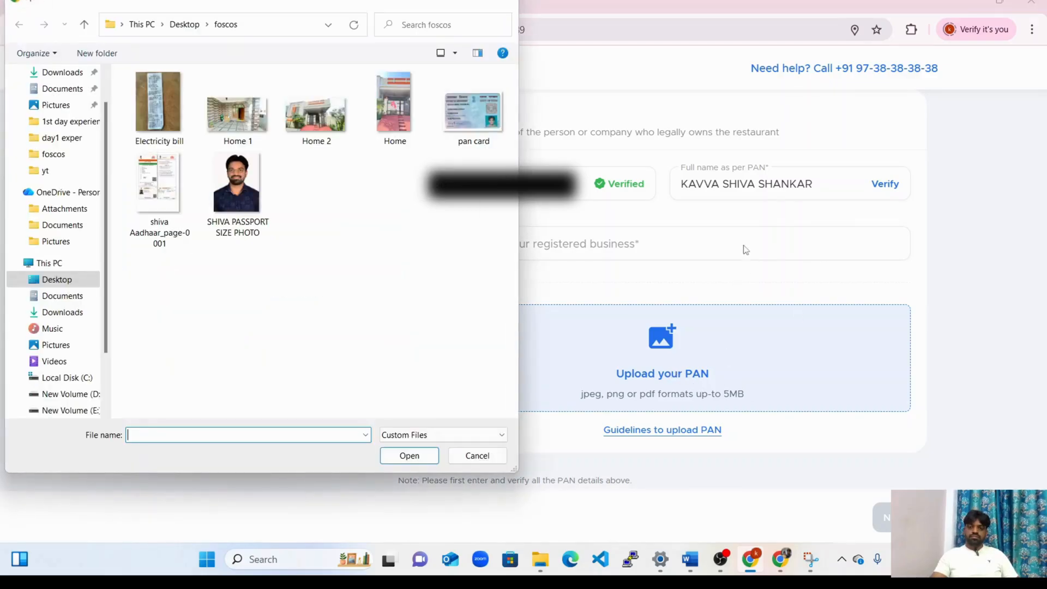
click(508, 2)
click(684, 354)
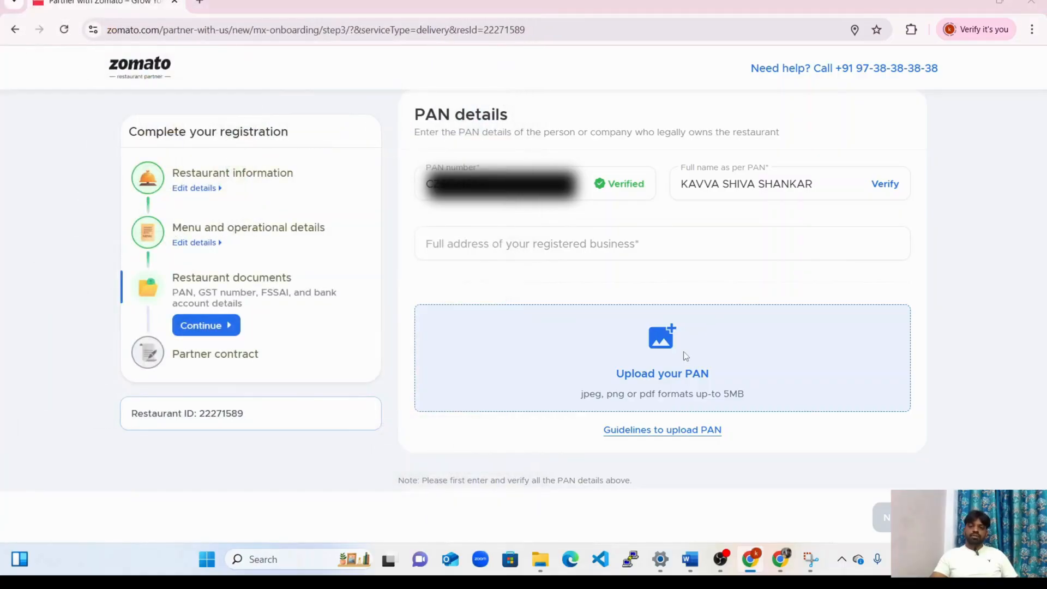
click(474, 108)
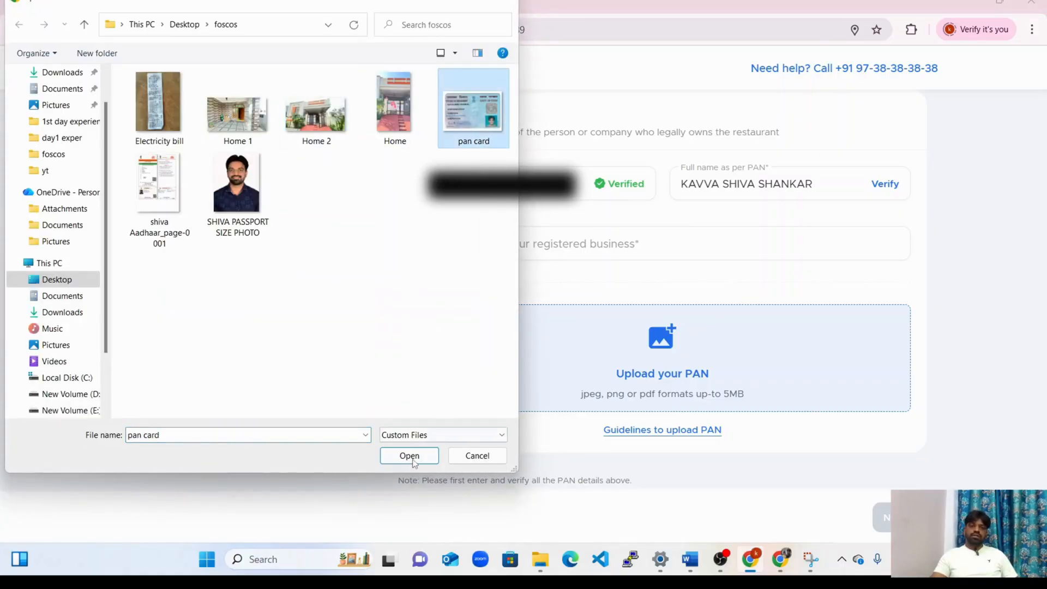
click(411, 457)
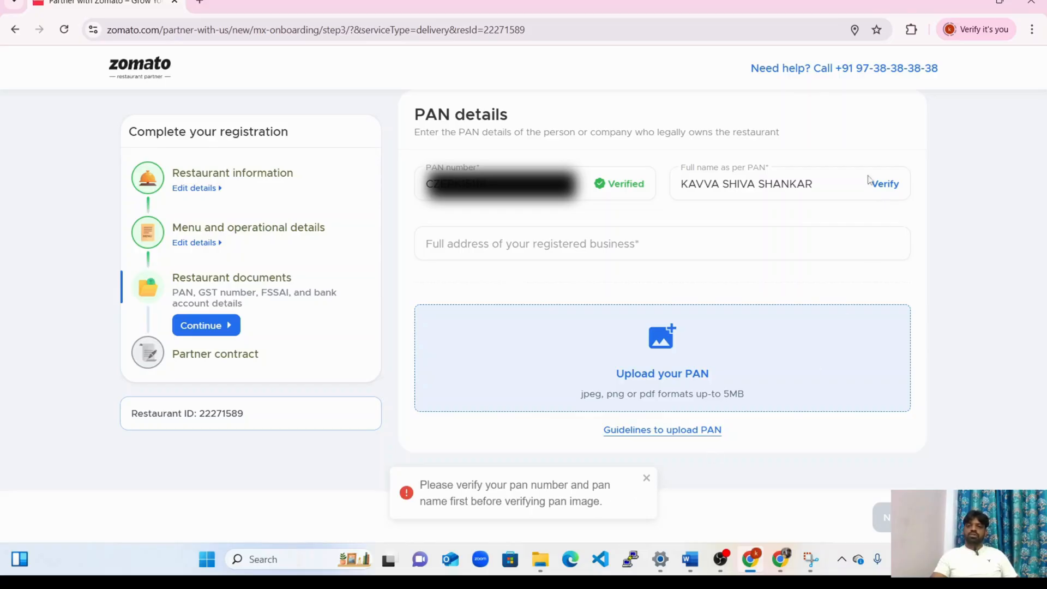
Step: Verify the full name as per PAN and try again to upload the "pan card" image
click(882, 187)
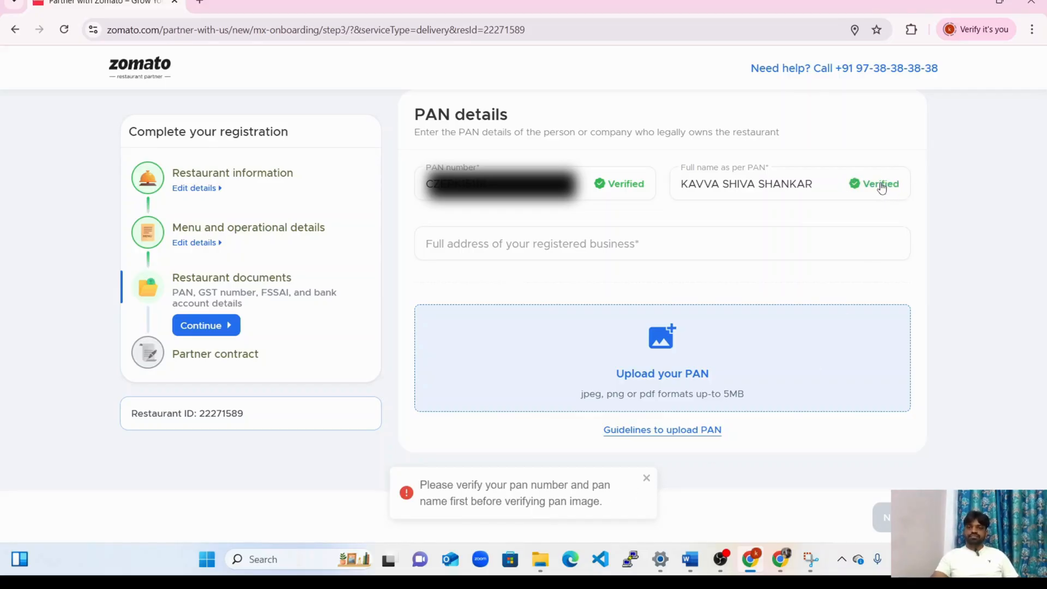
click(652, 380)
click(470, 109)
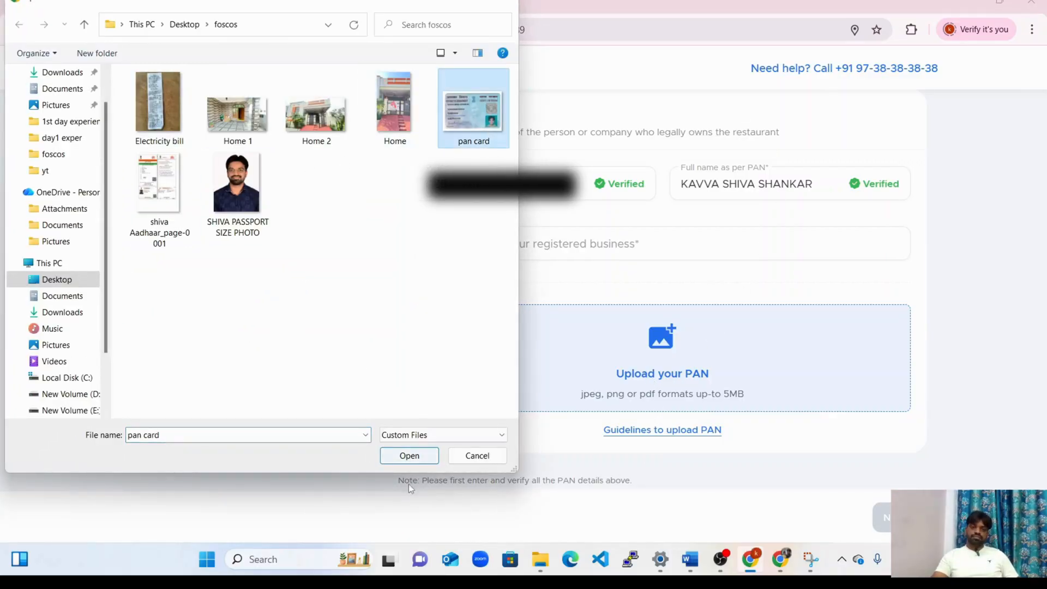
click(406, 456)
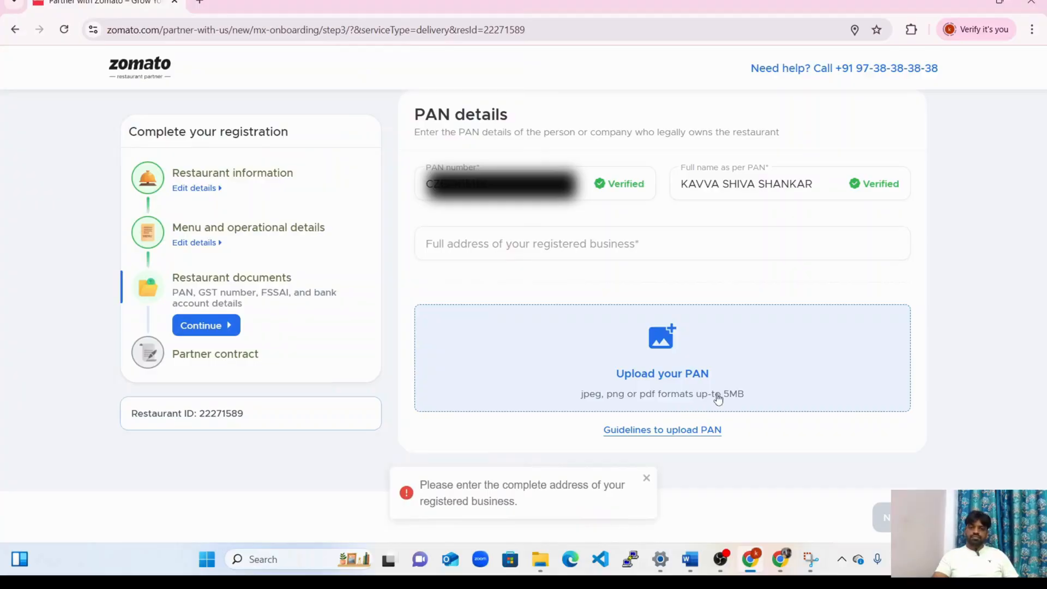
Step: Enter the full address of the registered business in the PAN details
click(578, 243)
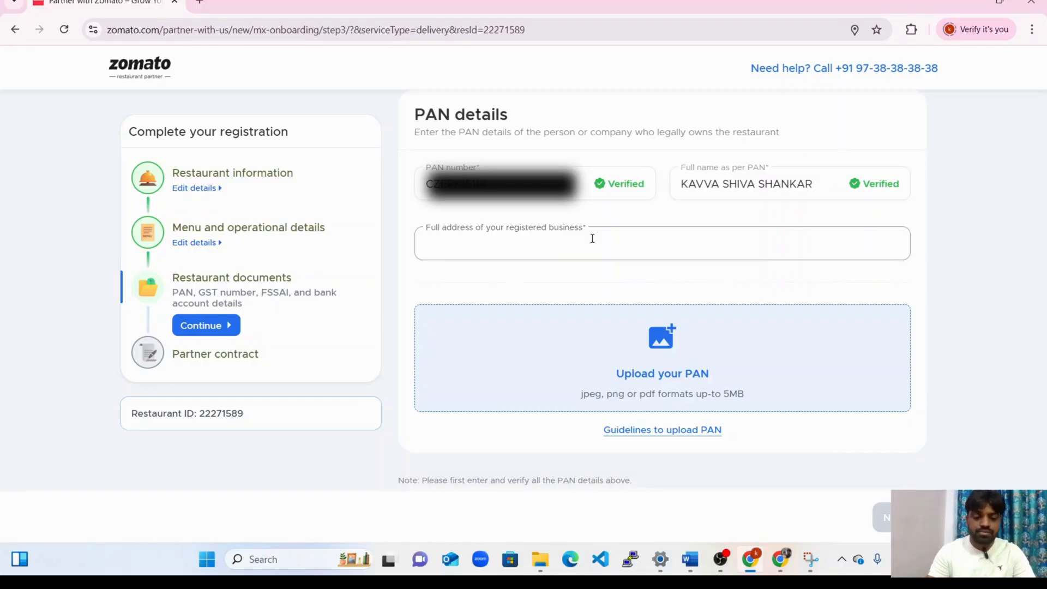
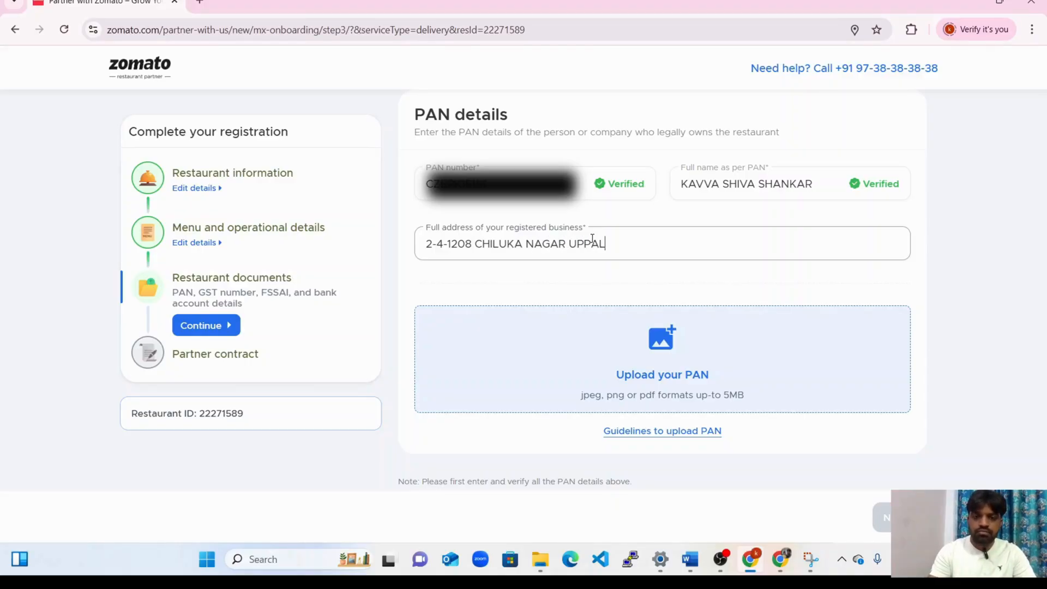
Step: Upload the "pan card" image from the foscos folder as the PAN document
click(666, 352)
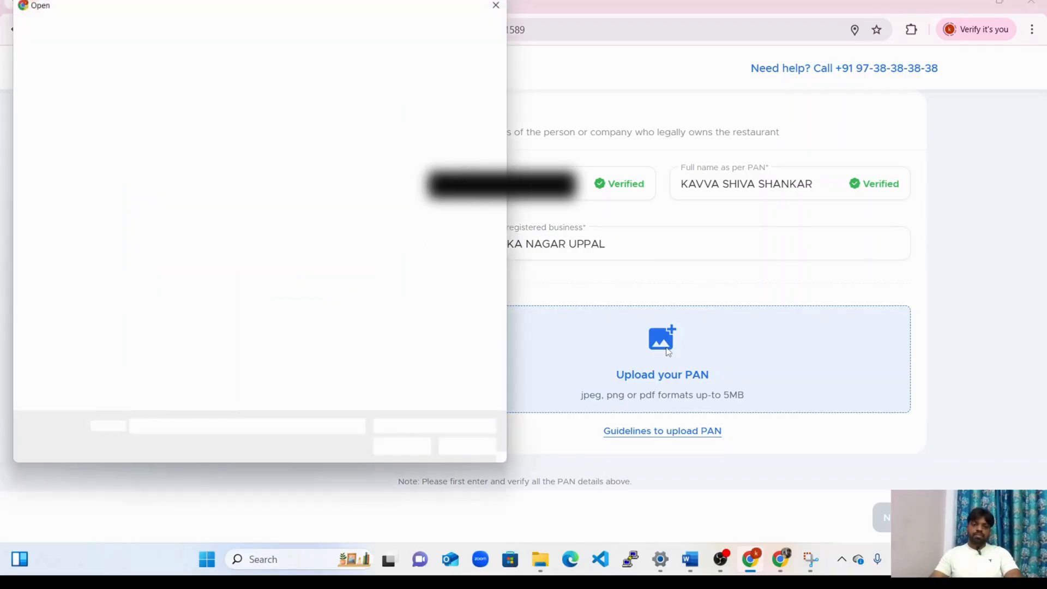
click(472, 112)
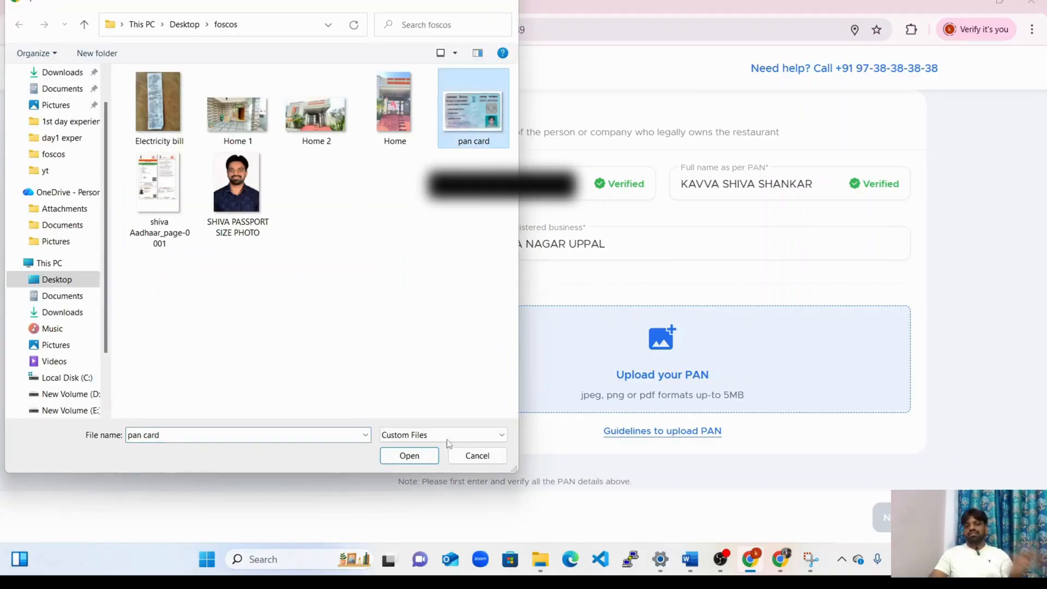
click(435, 455)
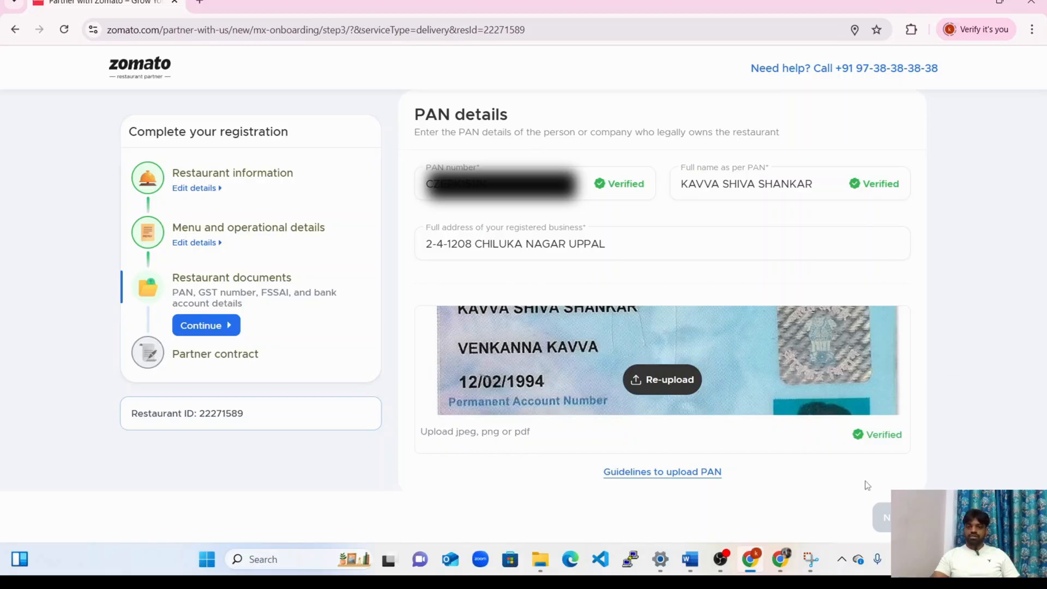
Step: Answer No to being GST registered and confirm that the restaurant is not registered under GST
scroll(974, 337, down, 1)
scroll(981, 385, down, 4)
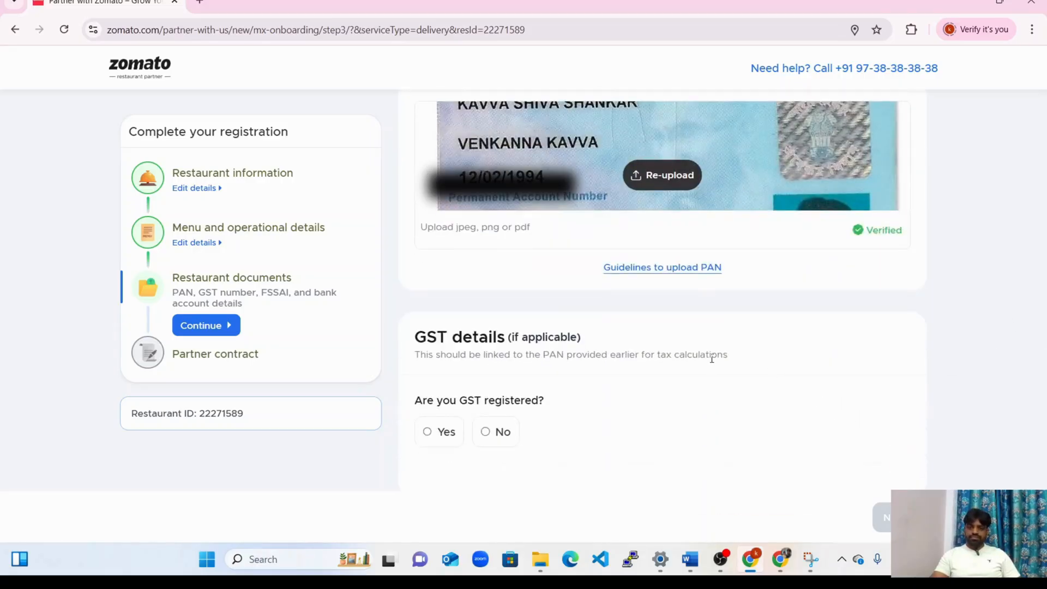
drag(419, 205, 617, 206)
click(653, 197)
drag(417, 265, 579, 268)
click(616, 259)
click(485, 295)
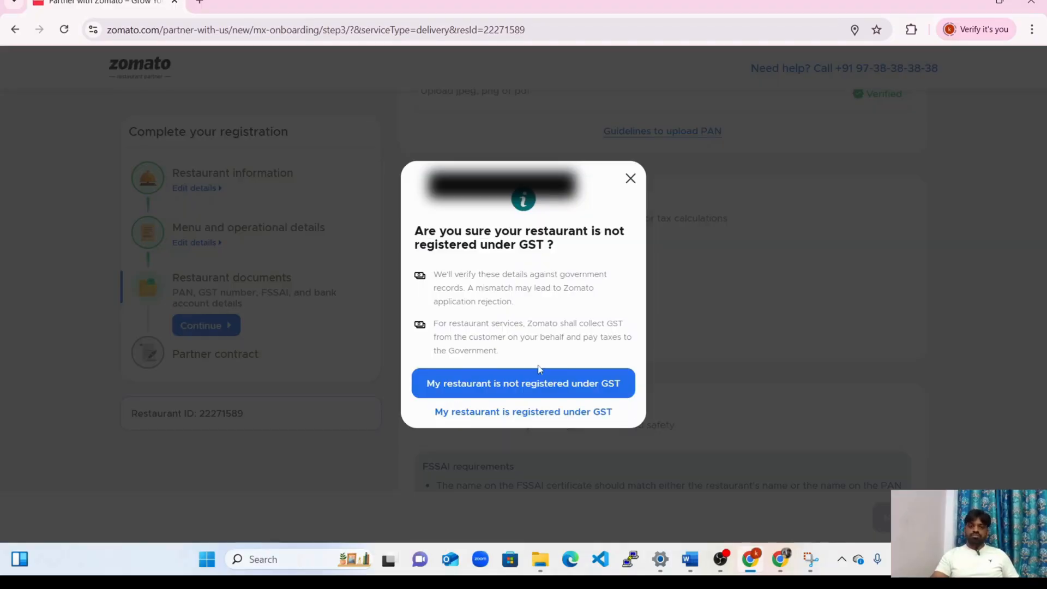
click(533, 388)
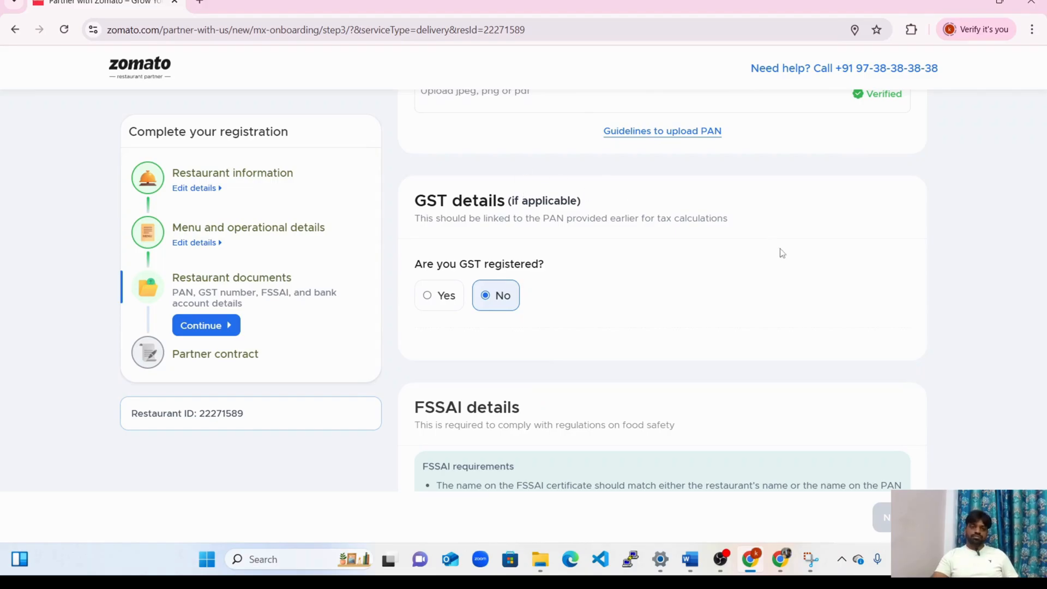
Step: Set the expiry date in the FSSAI details to 01/10/2026
scroll(779, 254, down, 2)
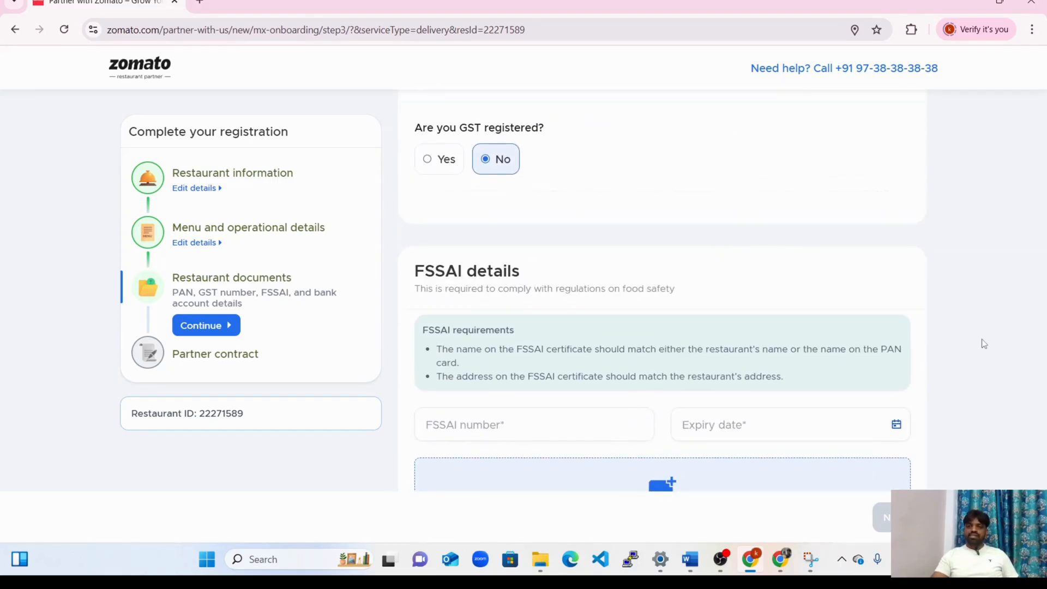
scroll(984, 321, down, 5)
scroll(997, 316, up, 1)
scroll(1003, 330, up, 1)
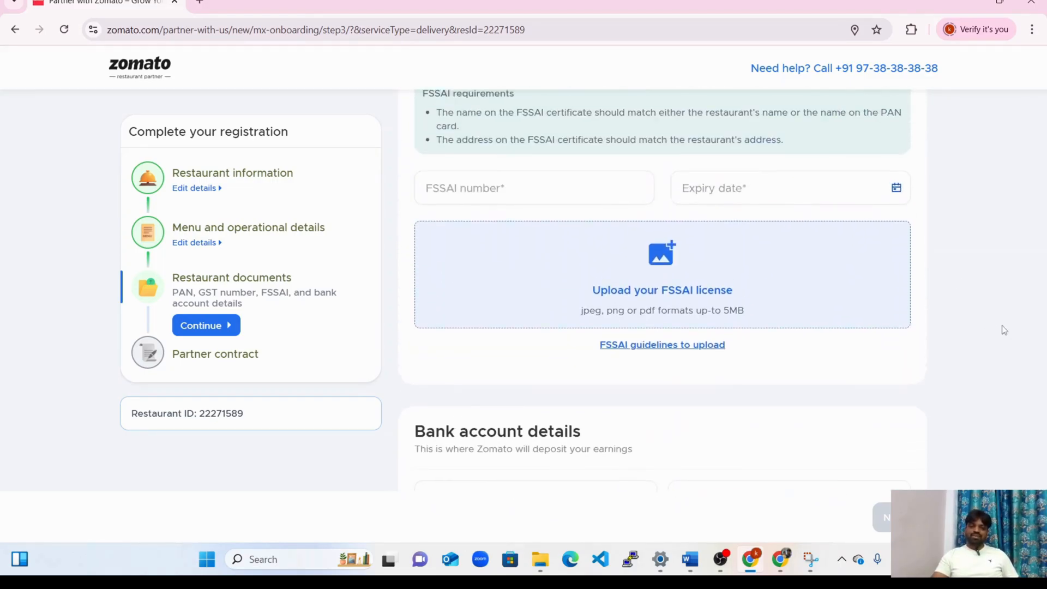
click(538, 225)
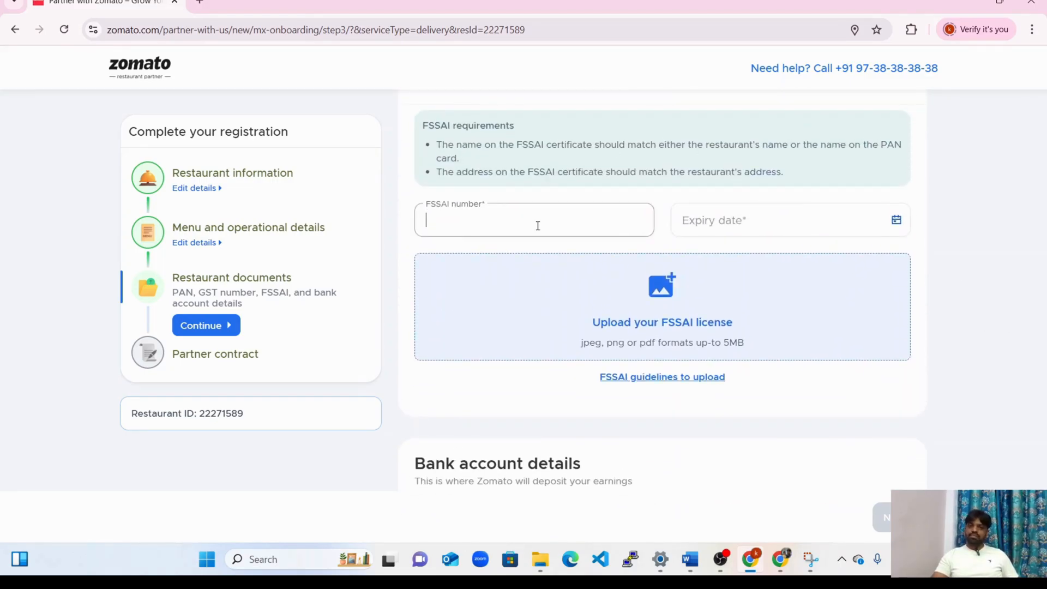
click(754, 222)
click(924, 221)
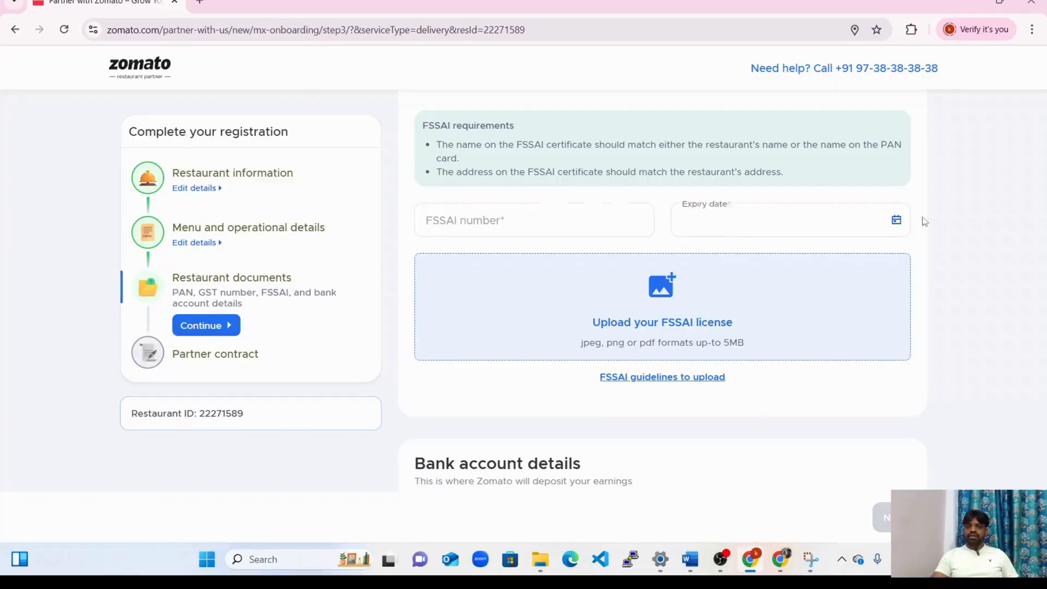
click(708, 220)
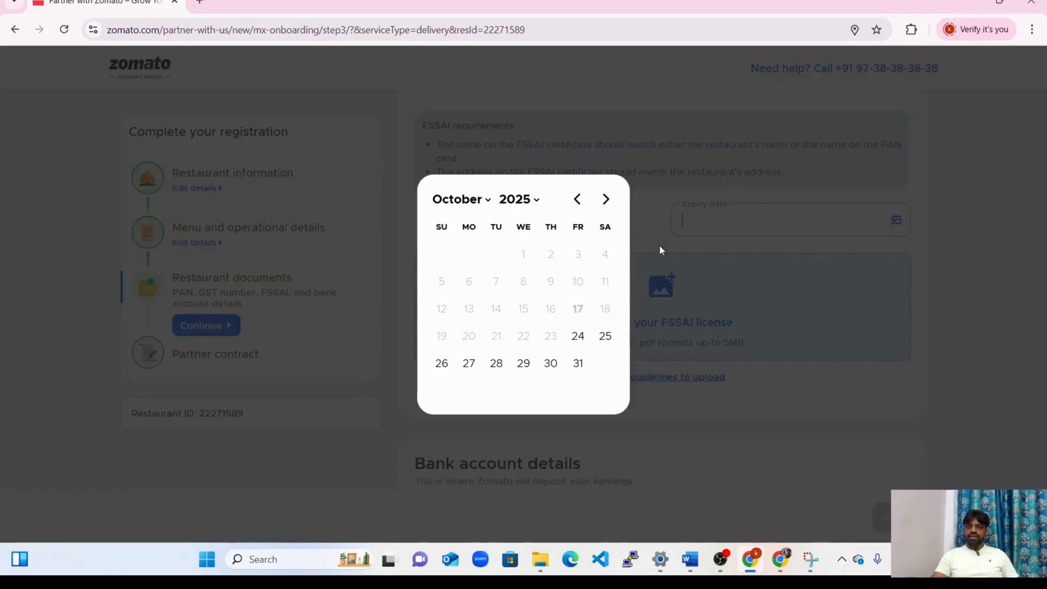
click(537, 202)
click(507, 237)
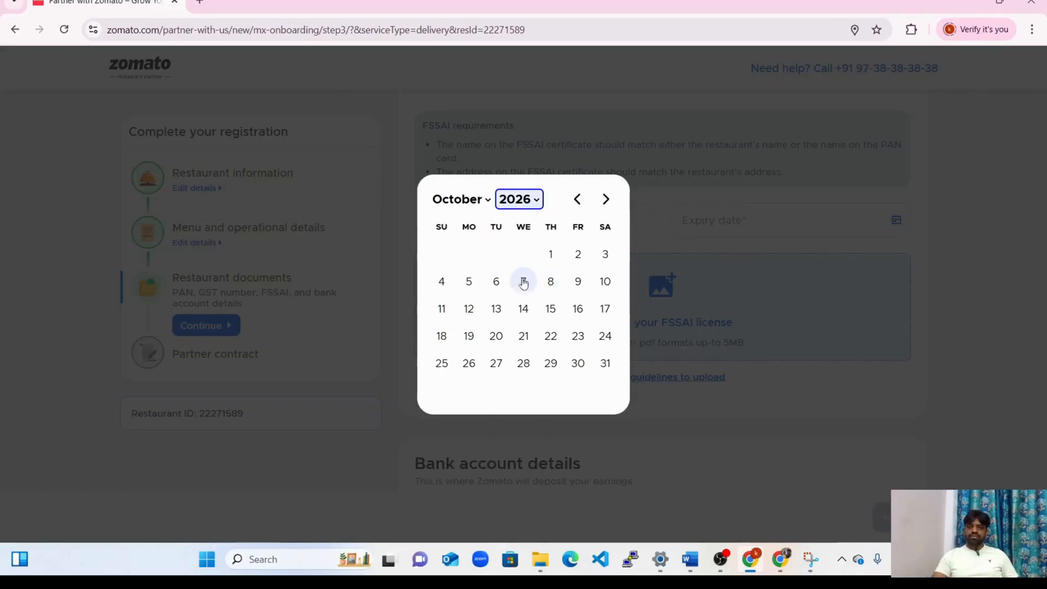
click(551, 254)
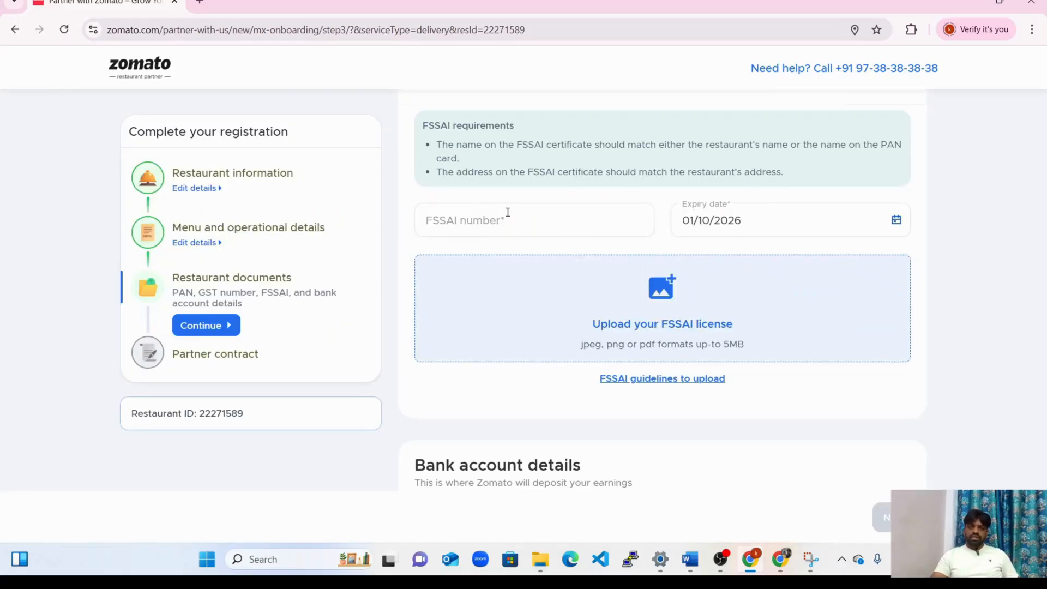
Step: Review the FSSAI number and license upload fields and the Bank account details section with account number, IFSC code and account type
click(472, 227)
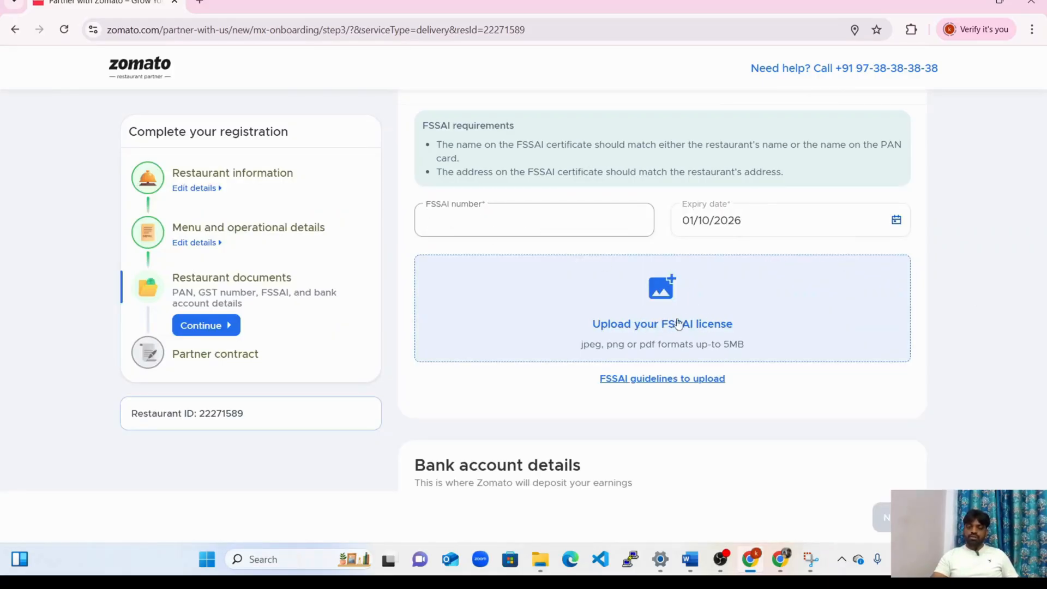
scroll(976, 322, down, 3)
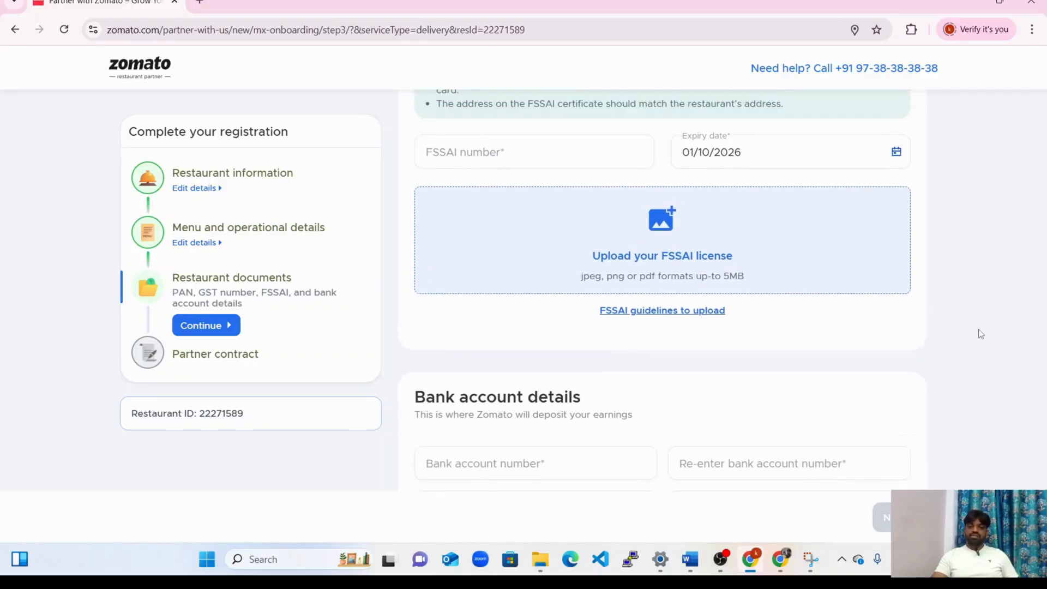
click(590, 410)
click(963, 386)
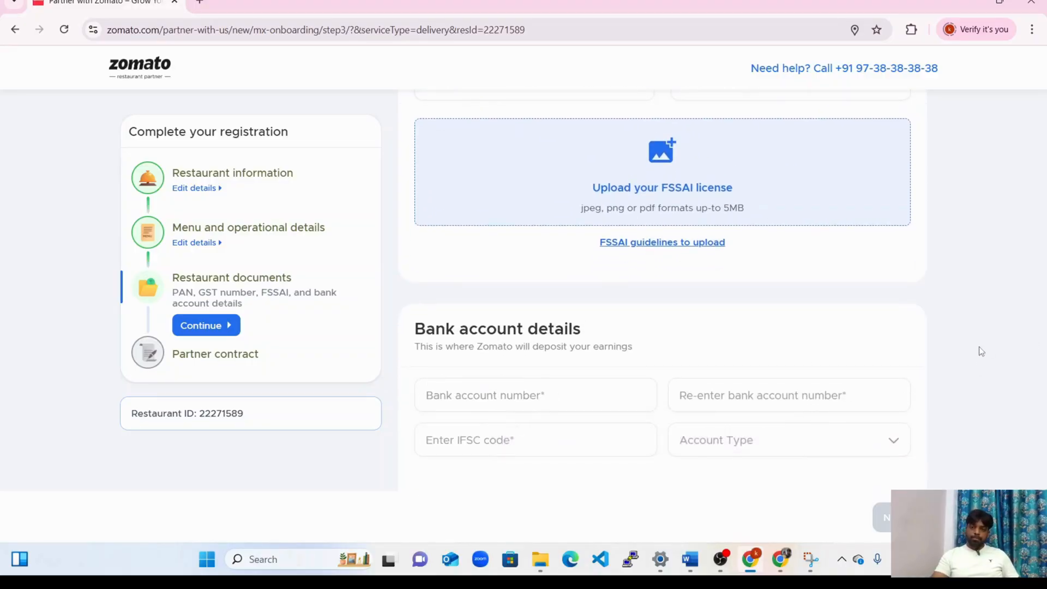
scroll(981, 351, down, 2)
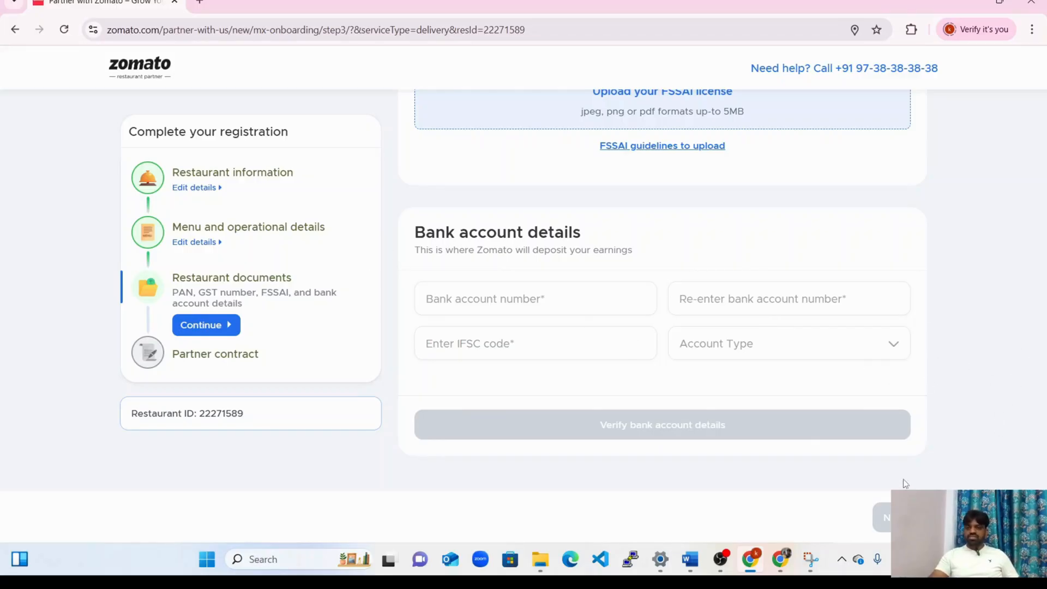
scroll(950, 465, up, 1)
scroll(905, 430, down, 1)
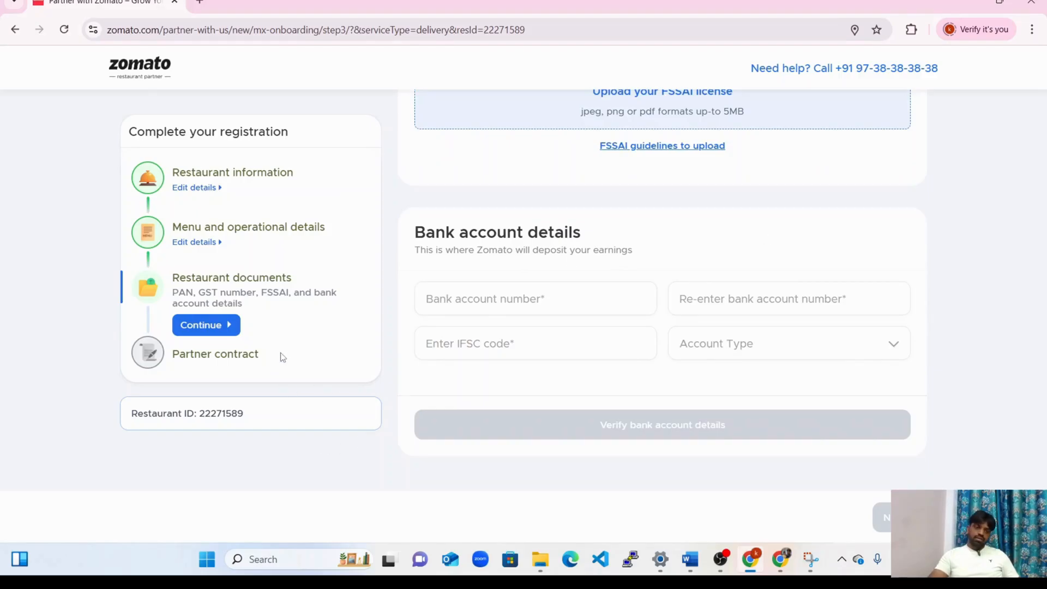
Step: Review the Partner contract stage and the restaurant ID in the registration overview
drag(281, 355, 170, 356)
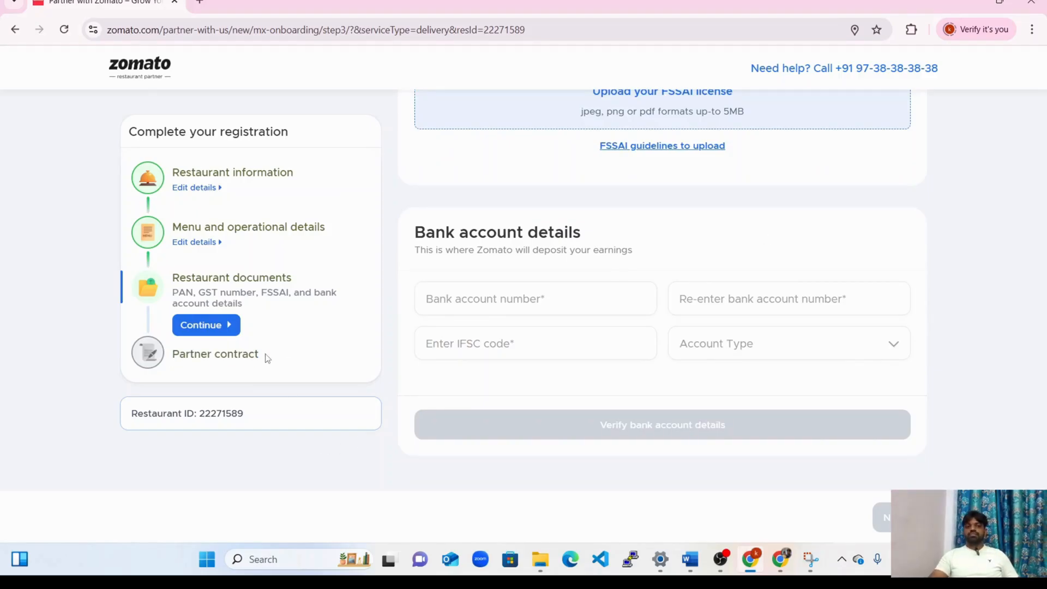
drag(267, 358, 178, 366)
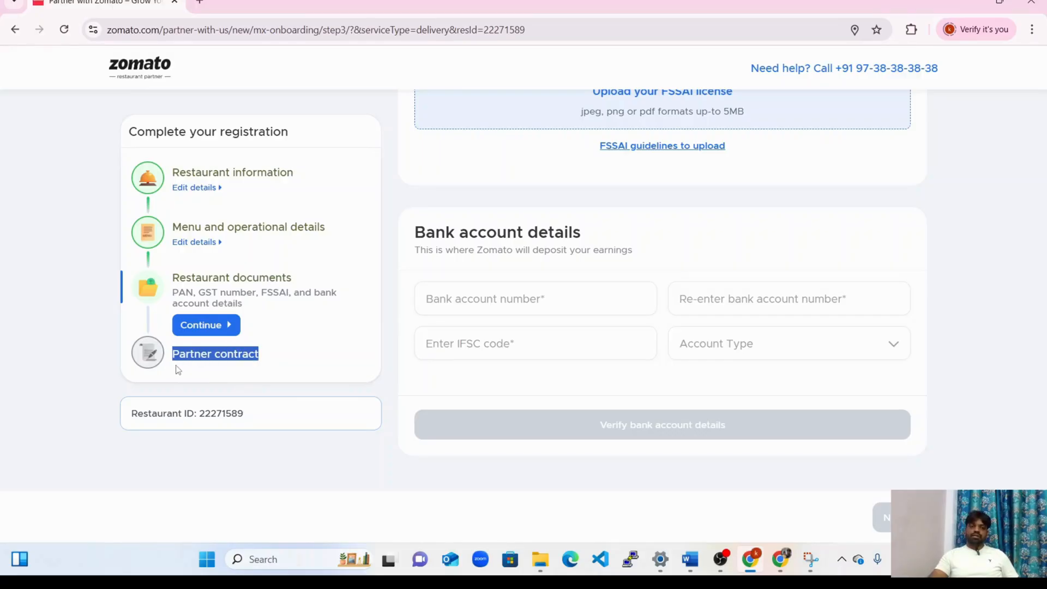
click(301, 364)
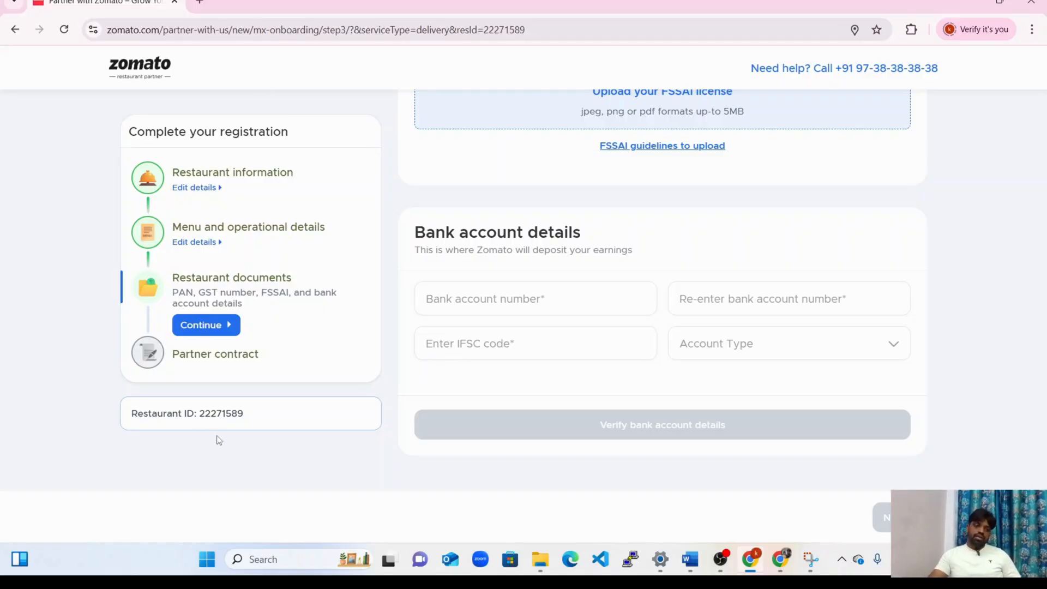
drag(258, 420, 199, 414)
click(233, 452)
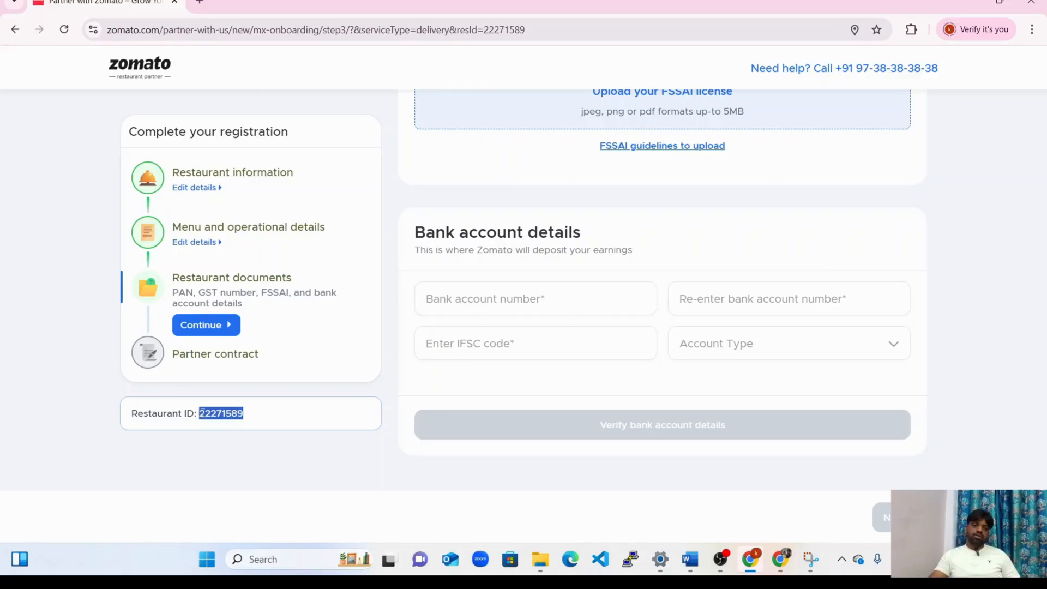
Step: Review the restaurant ID in the registration overview and the help line number in the page header
click(215, 468)
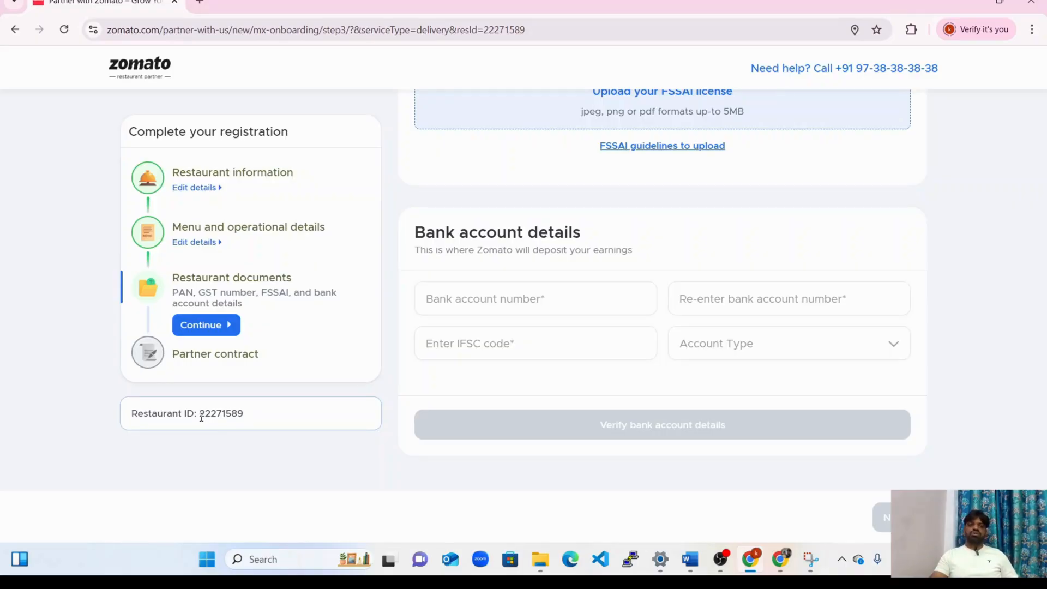
drag(236, 424, 197, 414)
click(222, 448)
click(223, 469)
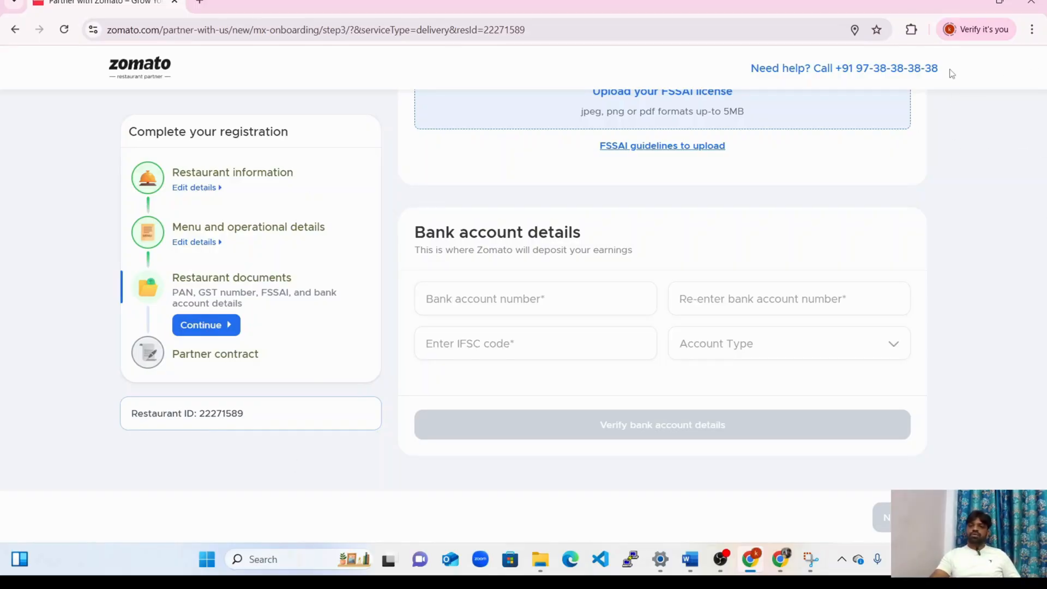
drag(938, 68, 834, 68)
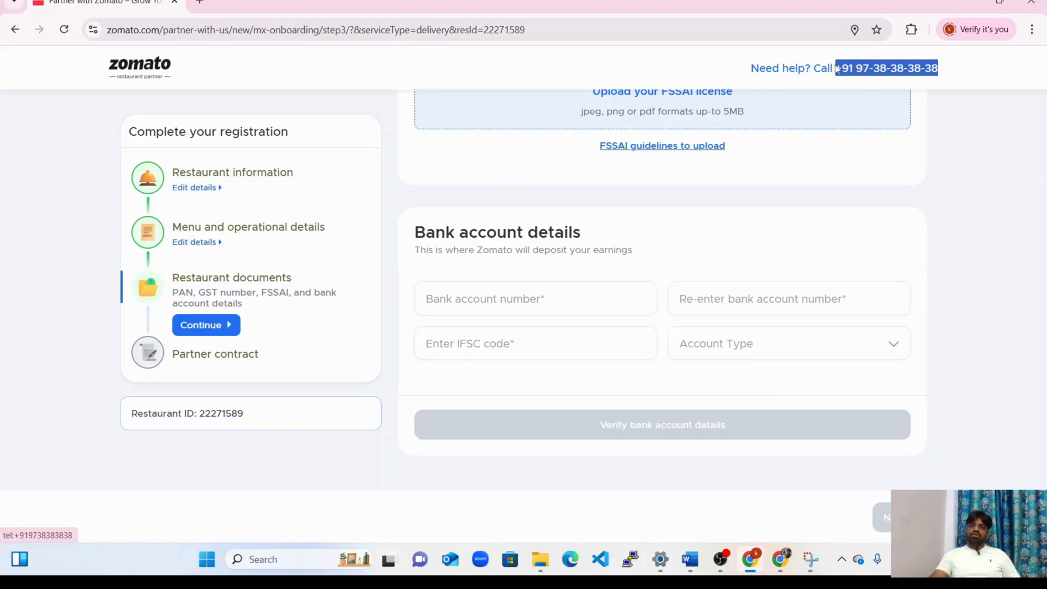
click(949, 75)
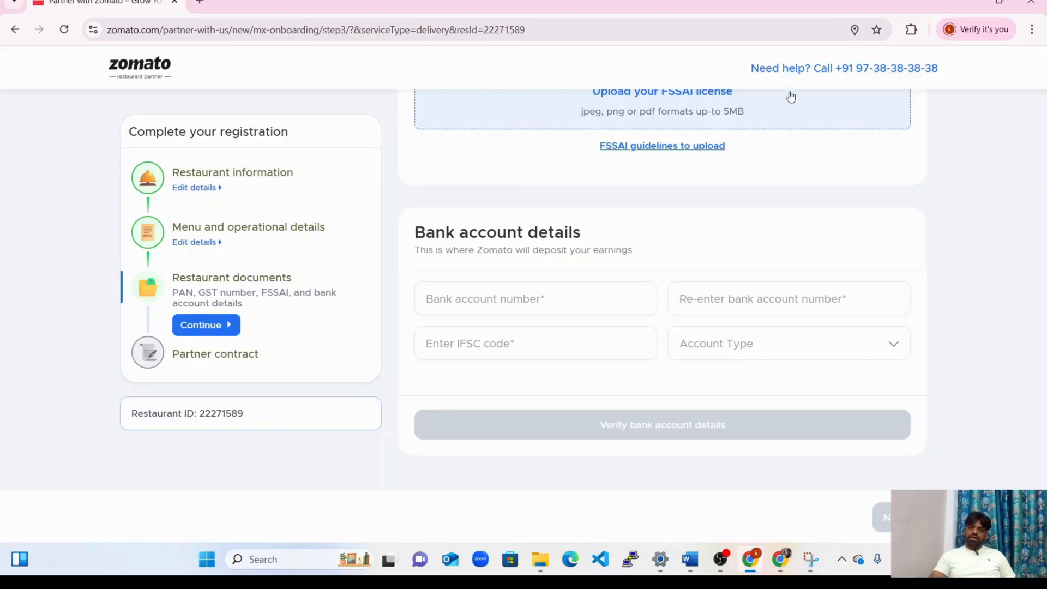
drag(746, 71, 839, 72)
click(1004, 150)
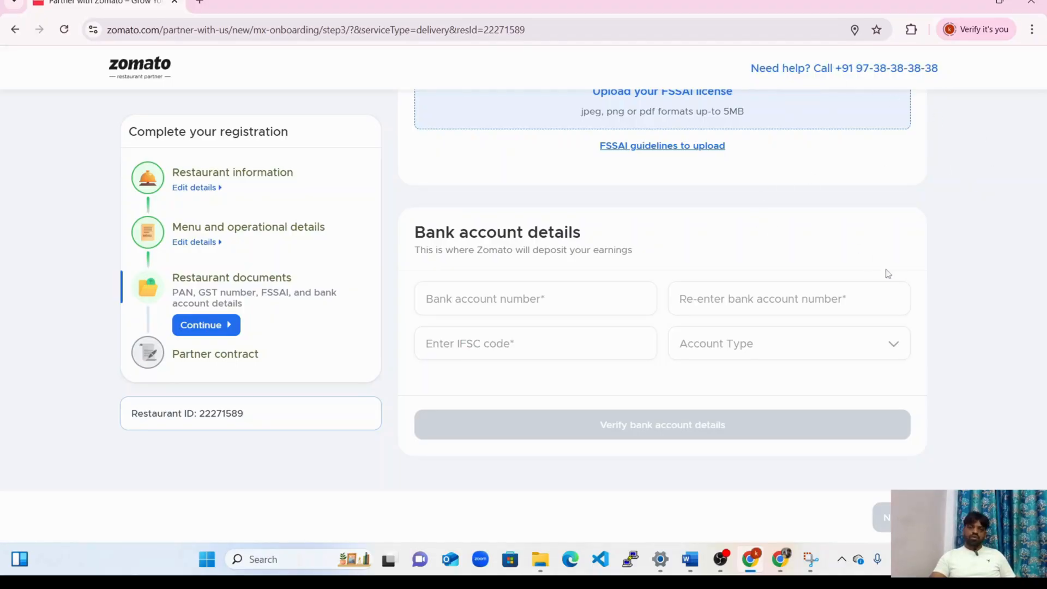
scroll(972, 301, up, 2)
scroll(971, 302, up, 1)
scroll(962, 289, down, 4)
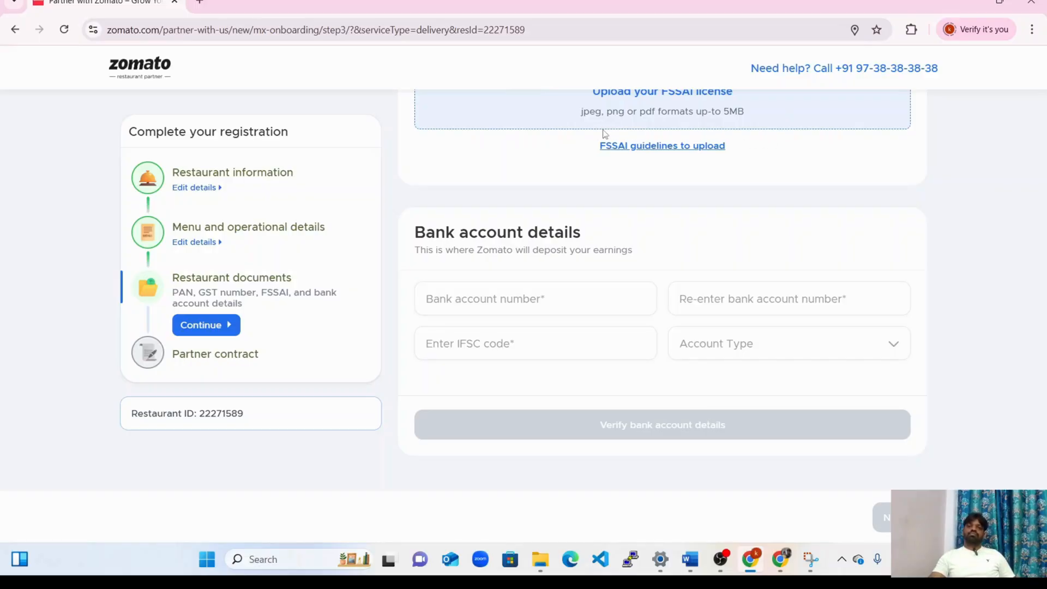
Step: Go through the bank account number and IFSC code fields and set the account type to Savings A/C
click(549, 302)
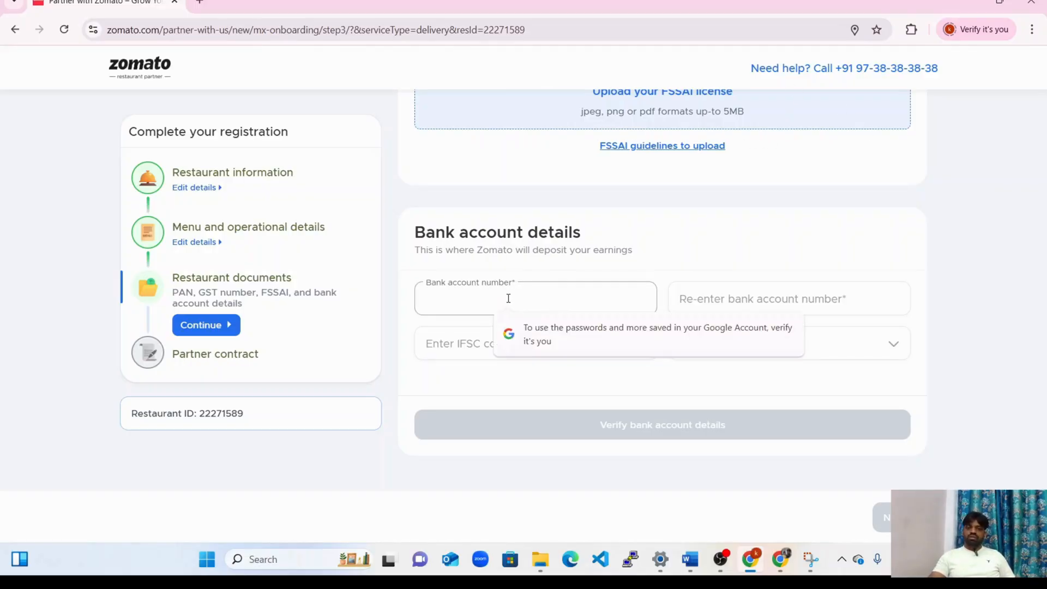
click(821, 223)
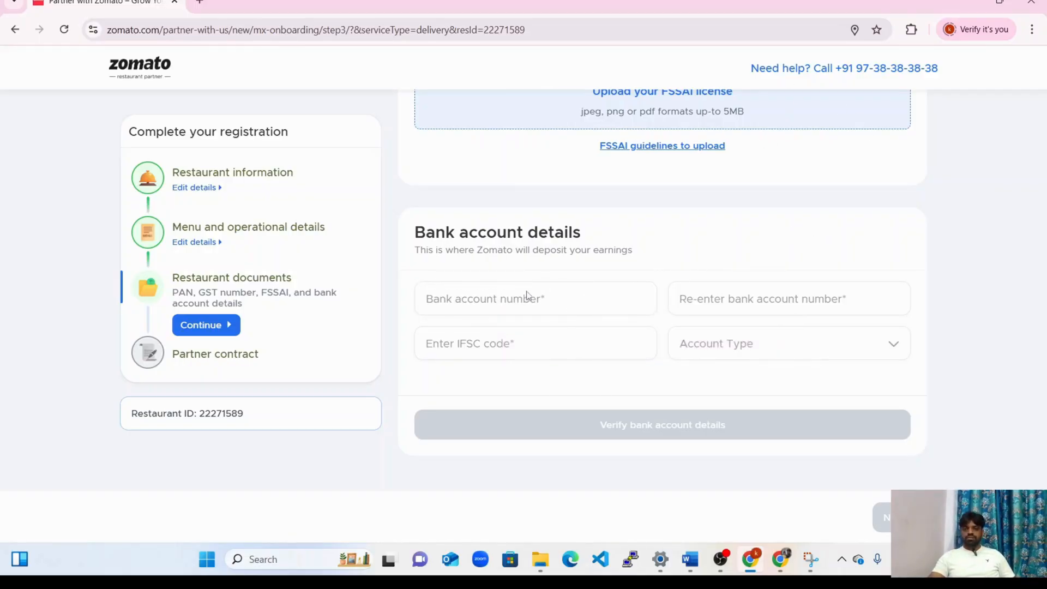
click(548, 293)
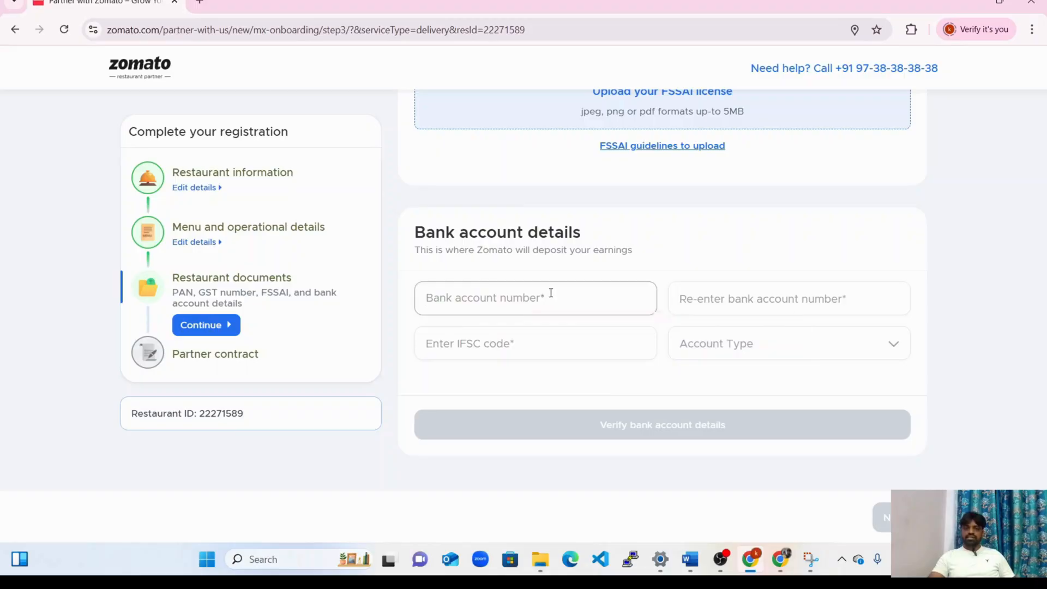
click(420, 279)
click(789, 303)
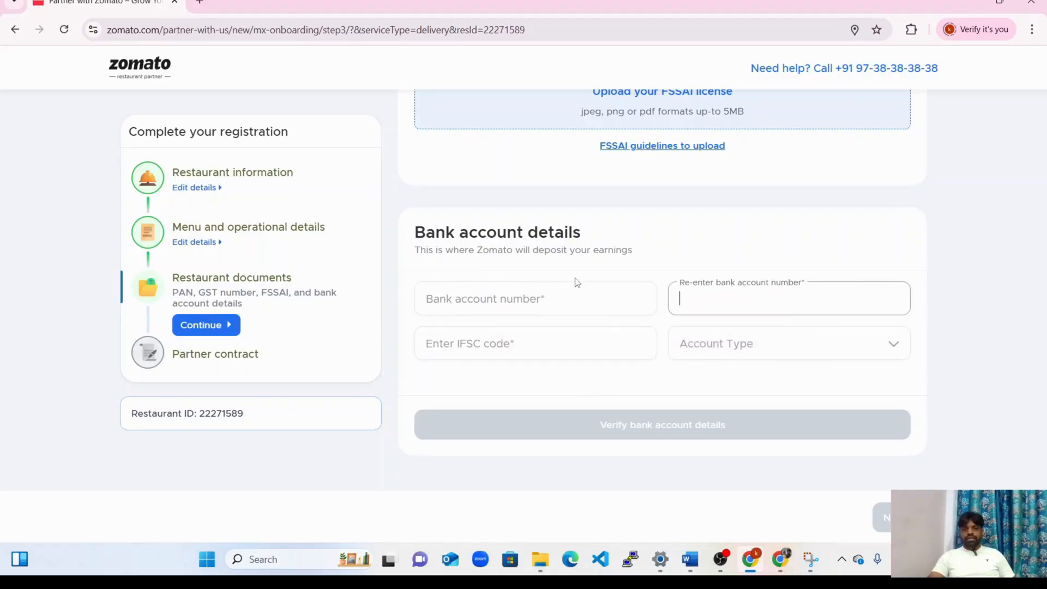
click(574, 344)
click(836, 349)
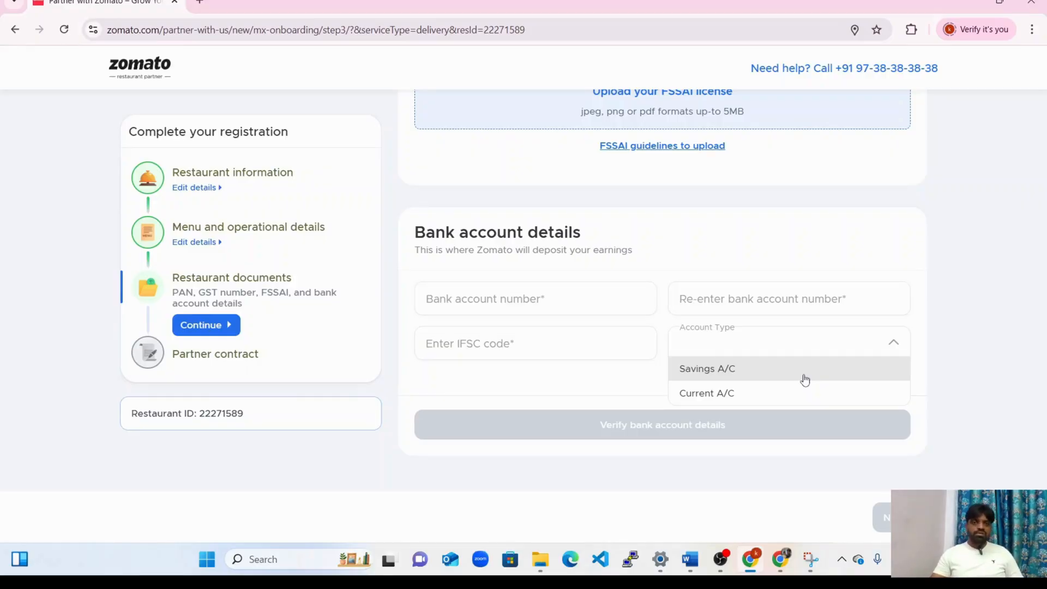
click(805, 380)
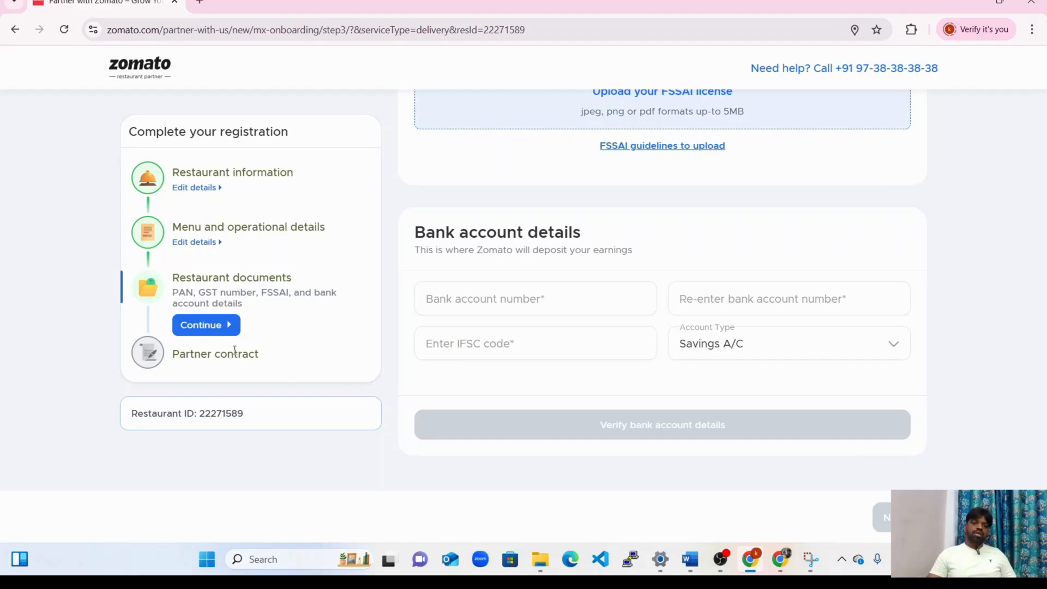
Step: Examine the Partner contract stage and the Restaurant information stage in the registration overview
drag(260, 353, 172, 354)
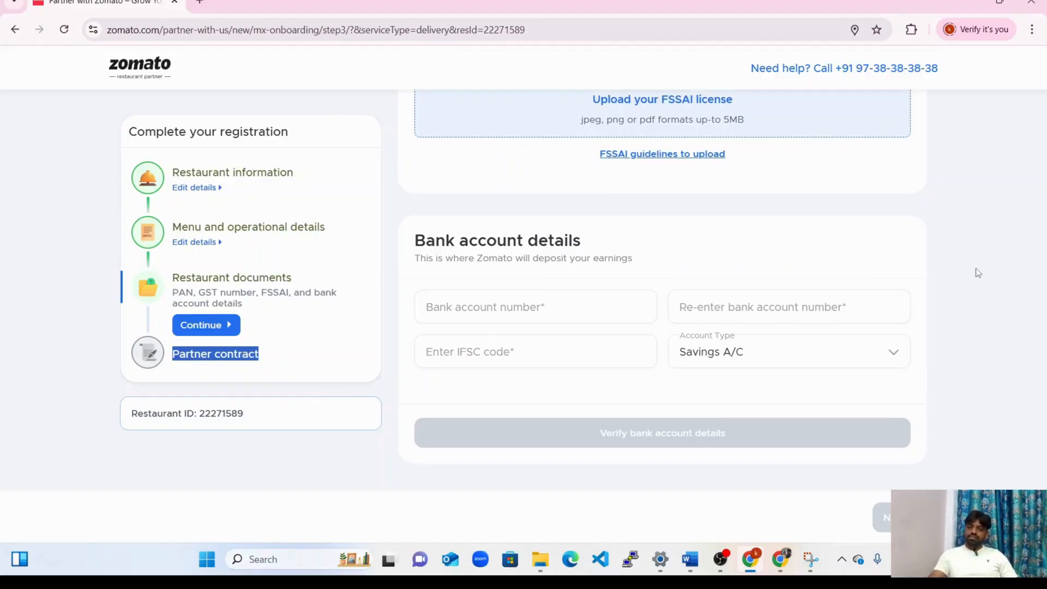
drag(1046, 207, 913, 103)
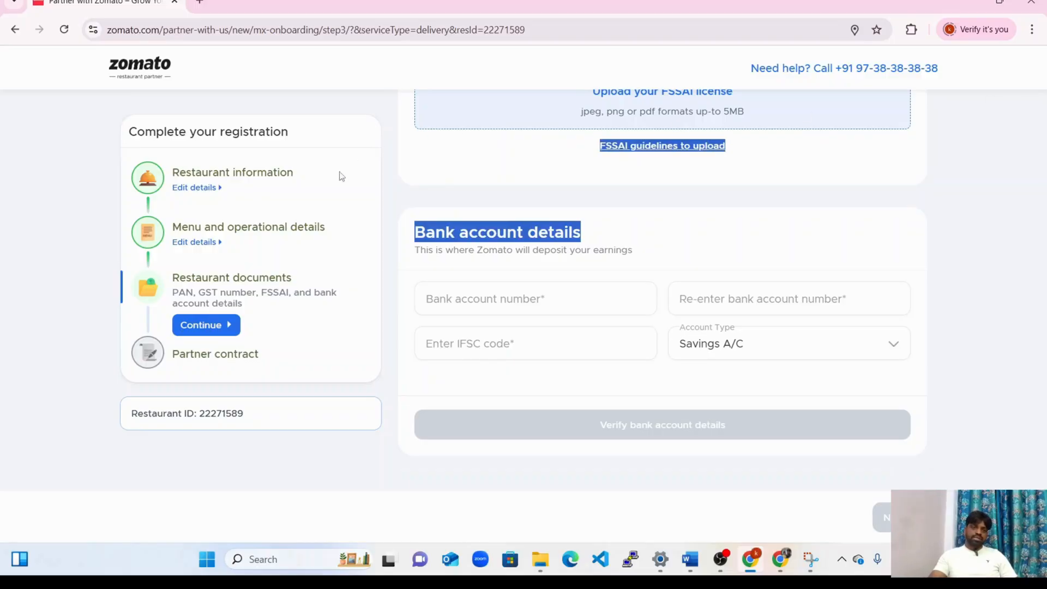
click(219, 171)
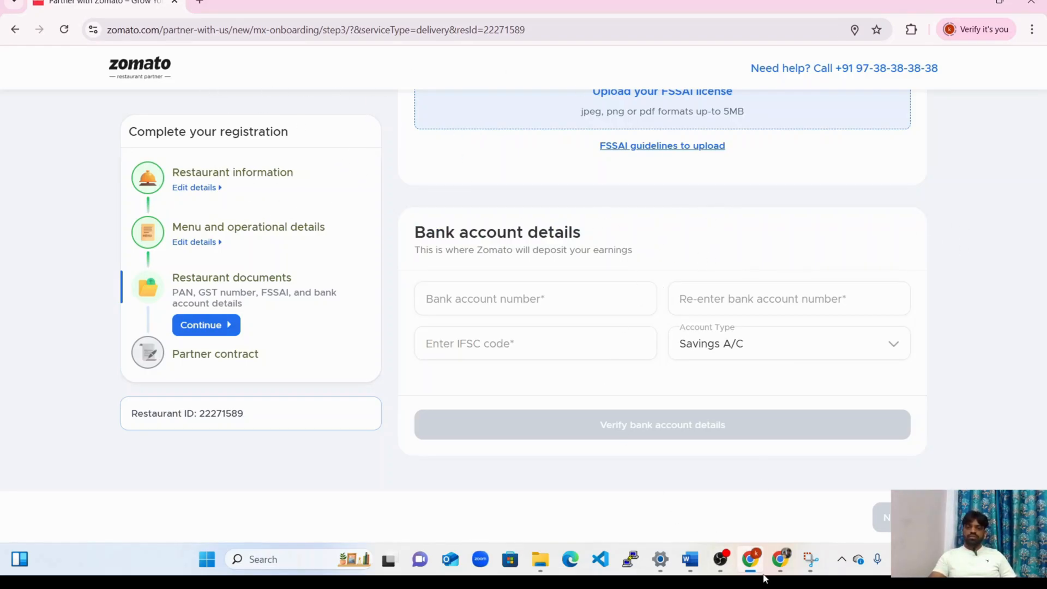
Step: Switch to the other Chrome window and open the Zomato Restaurant Partner menu editor in a new tab
click(781, 567)
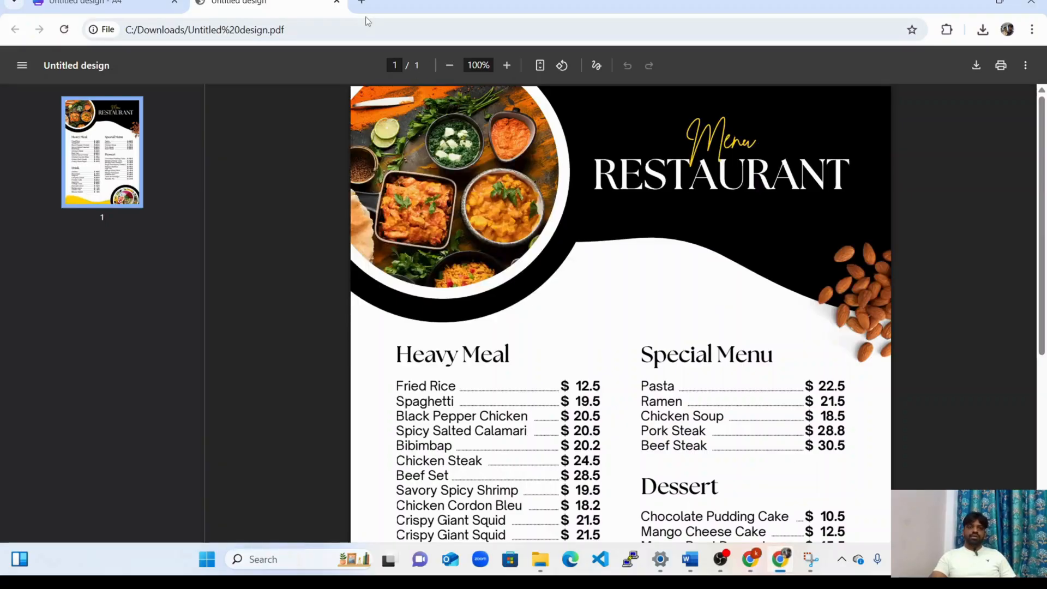
click(363, 6)
text(Z)
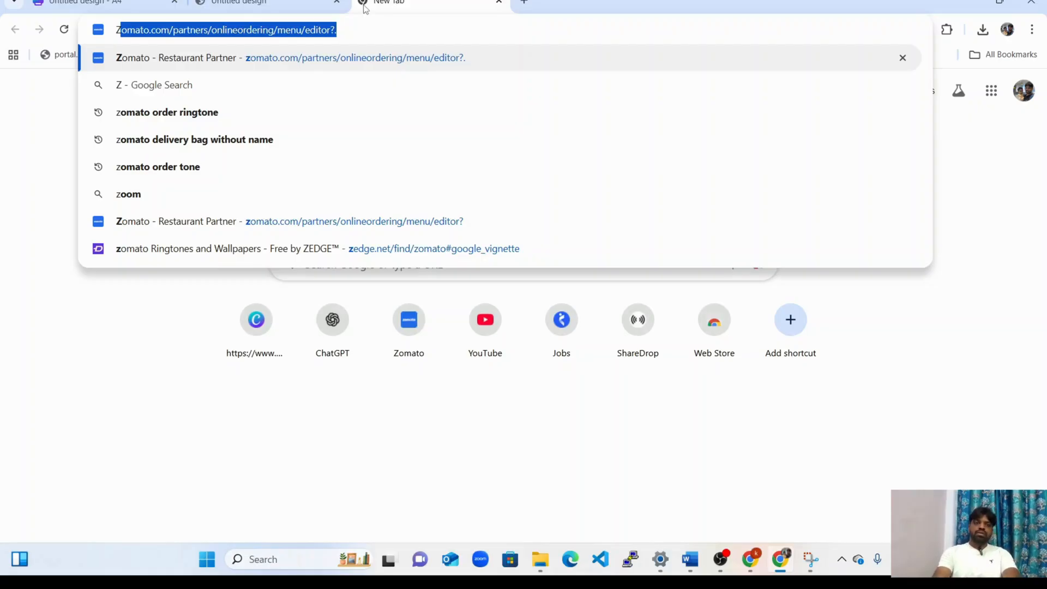
key(Return)
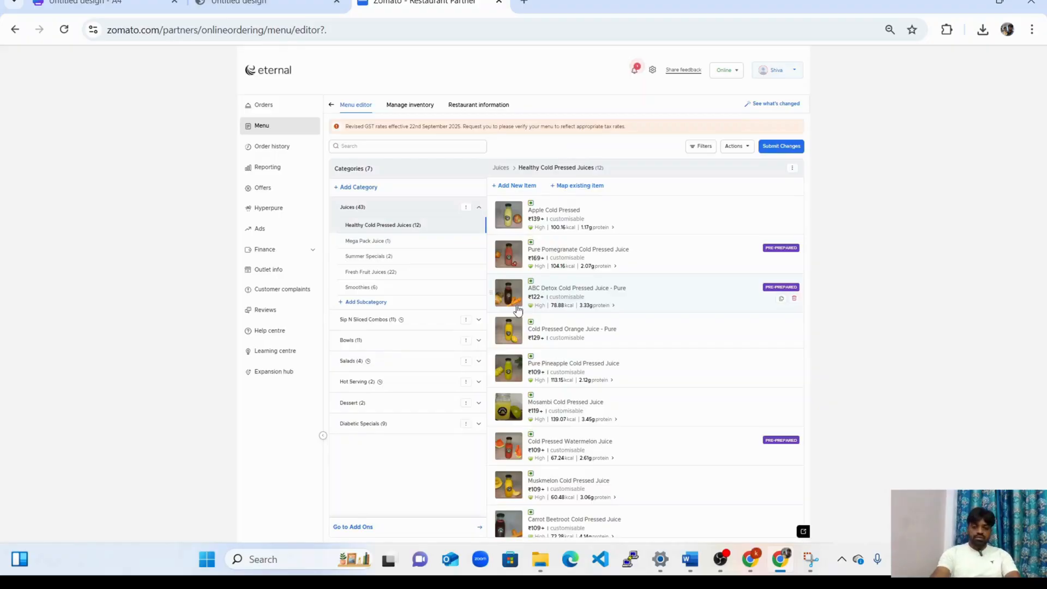
key(ctrl+plus)
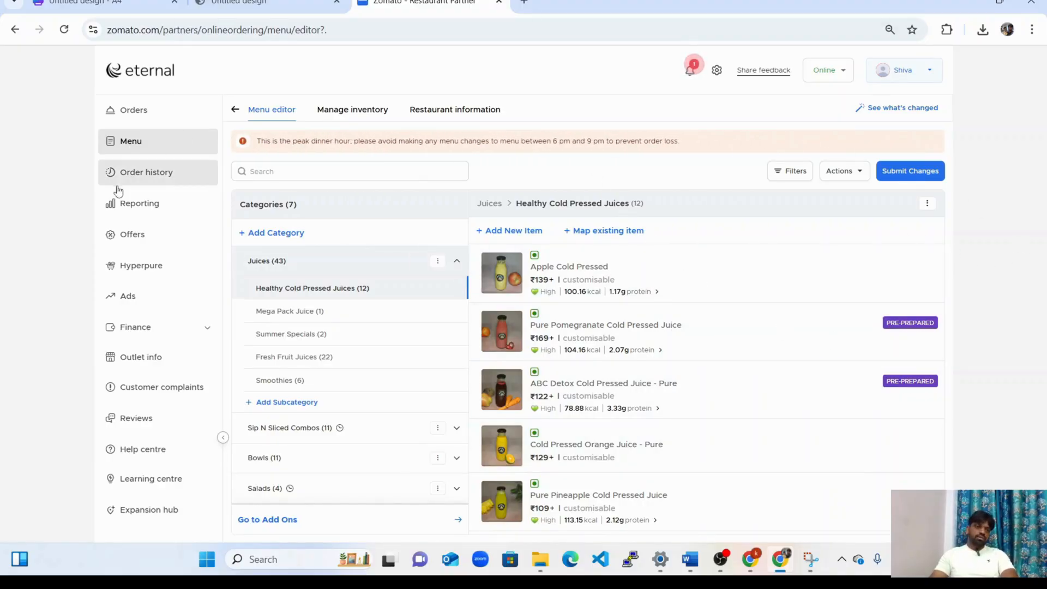
Step: Open the restaurant's order history and look through the delivered orders
click(144, 180)
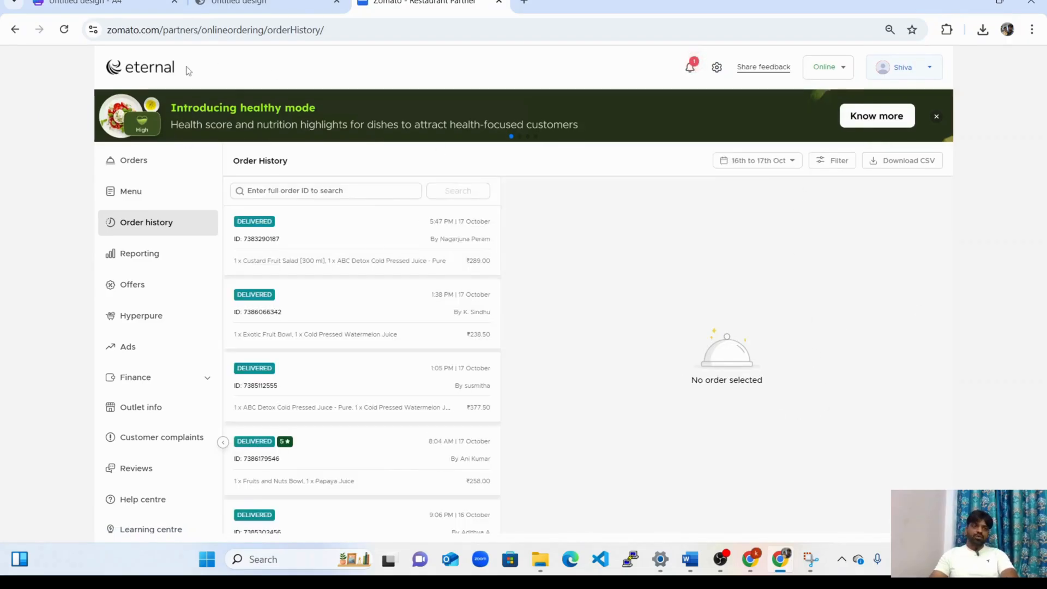
drag(186, 67, 94, 75)
click(64, 91)
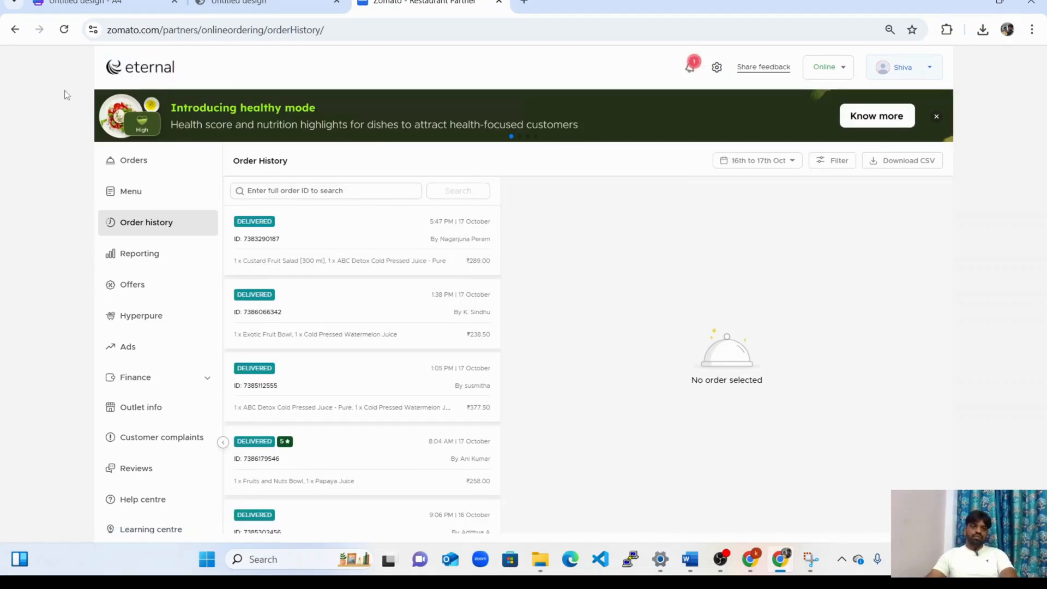
drag(184, 71, 110, 71)
click(62, 78)
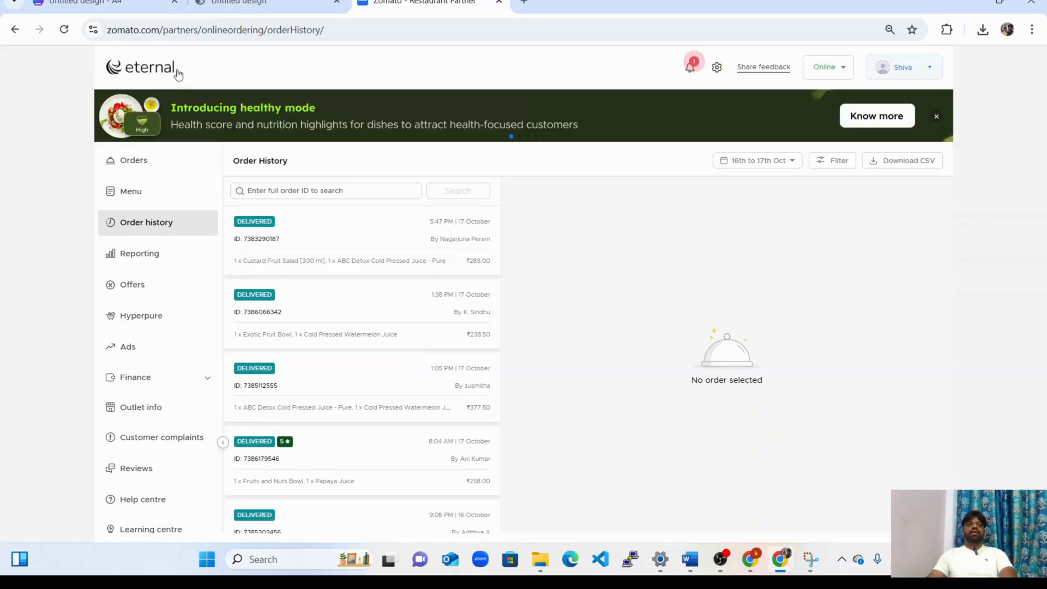
drag(175, 70, 81, 77)
click(70, 95)
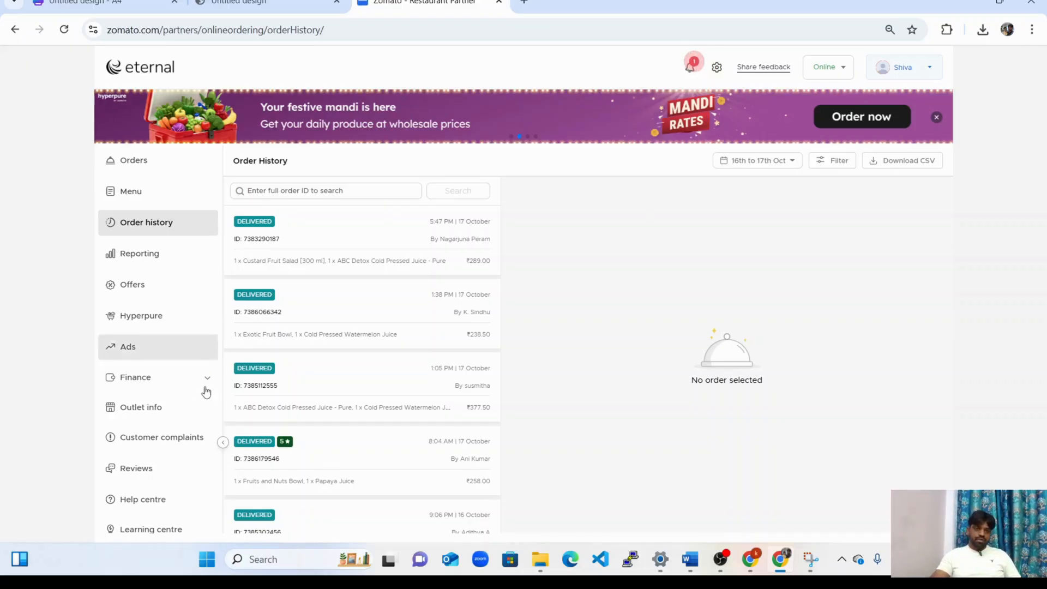
scroll(425, 292, down, 1)
scroll(417, 406, down, 3)
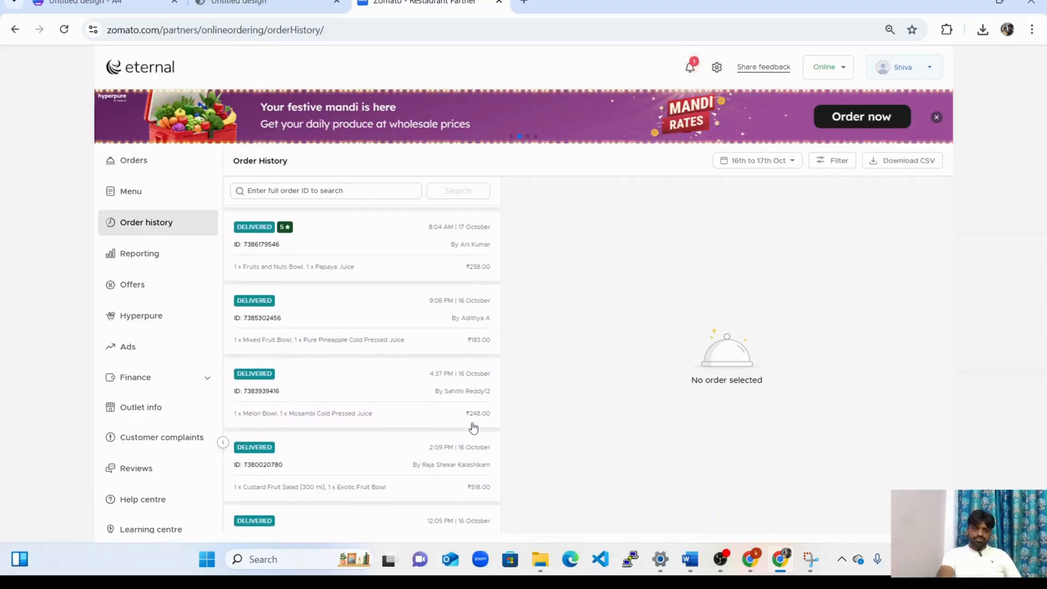
middle_click(393, 369)
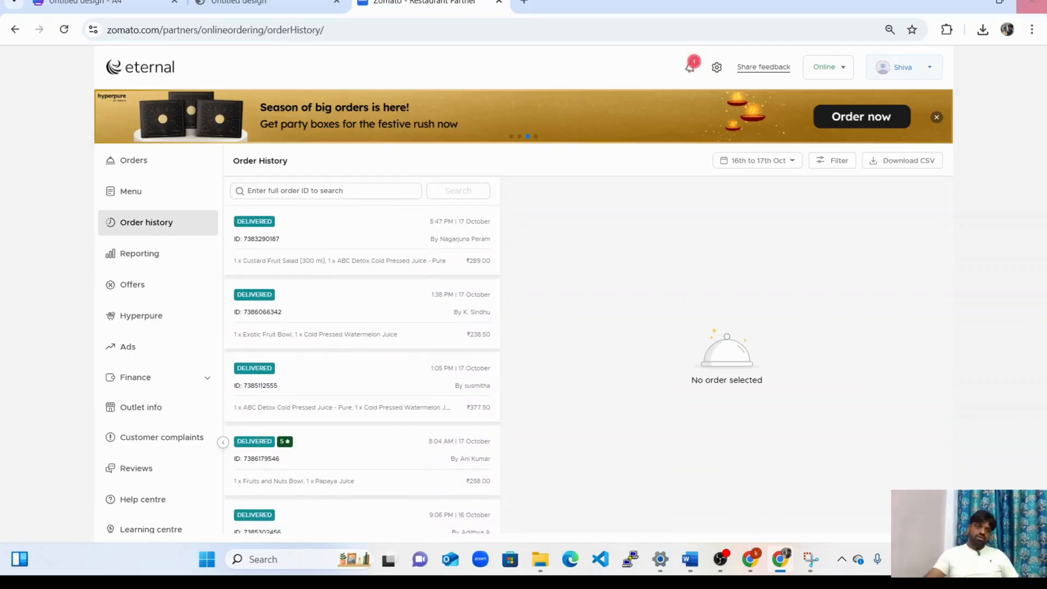
Step: Try to set the order history date range to Sep 1–Sep 30, 2025
click(361, 192)
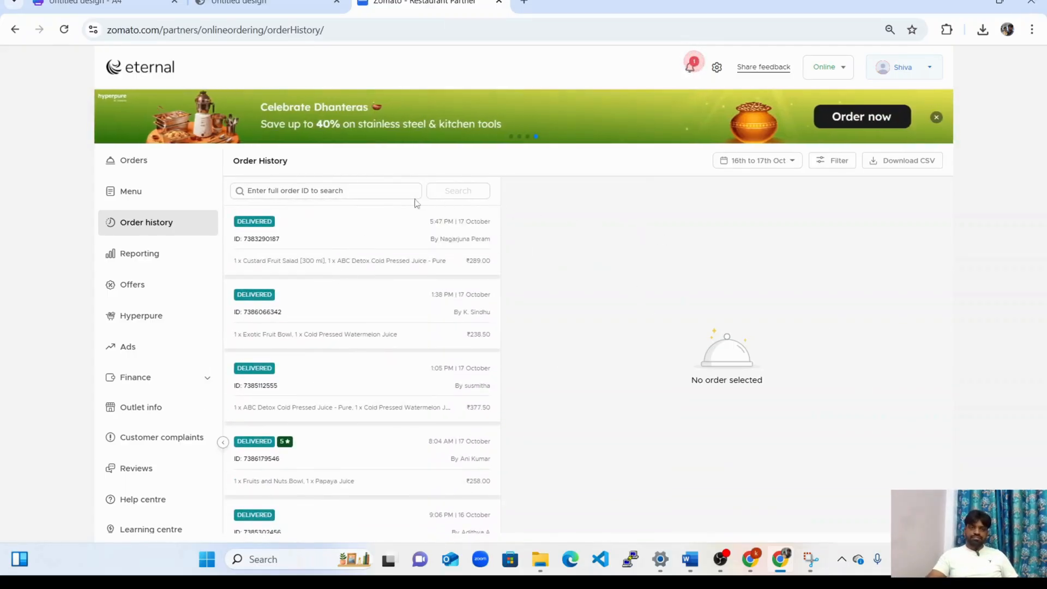
click(797, 167)
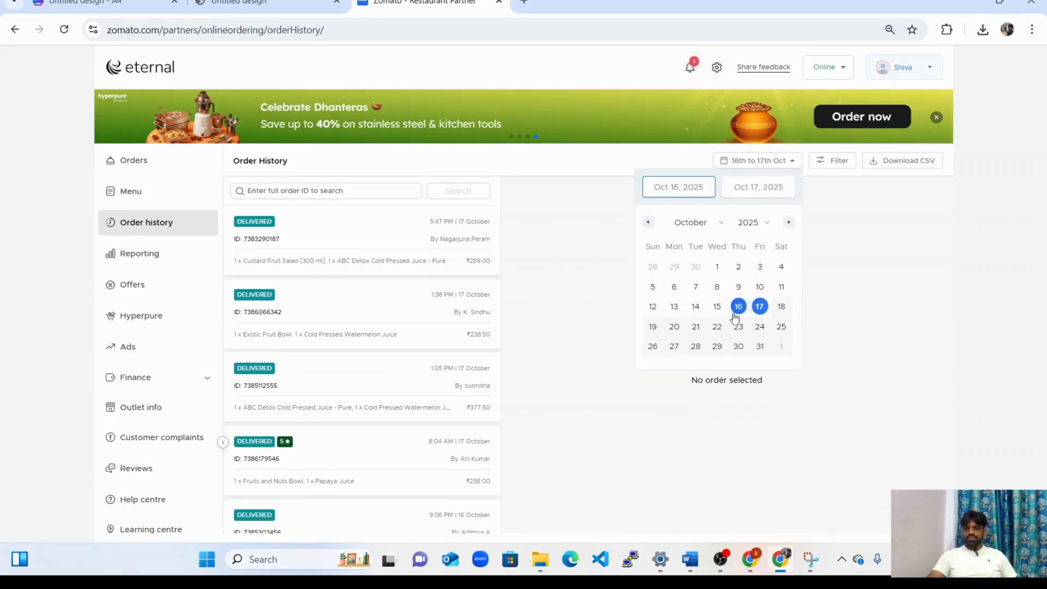
click(648, 222)
click(676, 267)
click(696, 346)
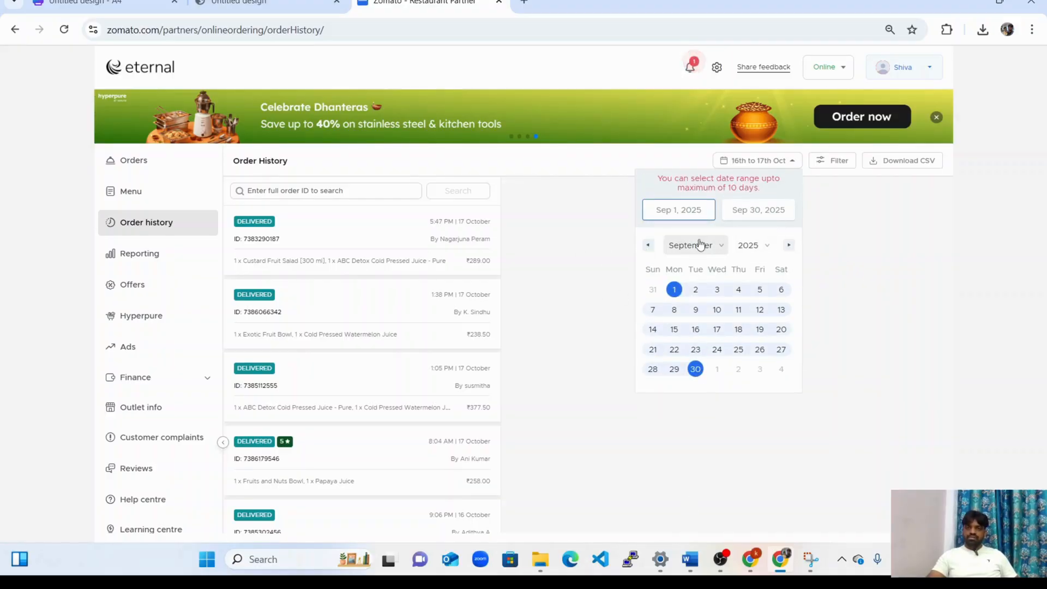
Step: Set the order history date range to Sep 10–Sep 20, 2025 and look through the listed orders
click(718, 312)
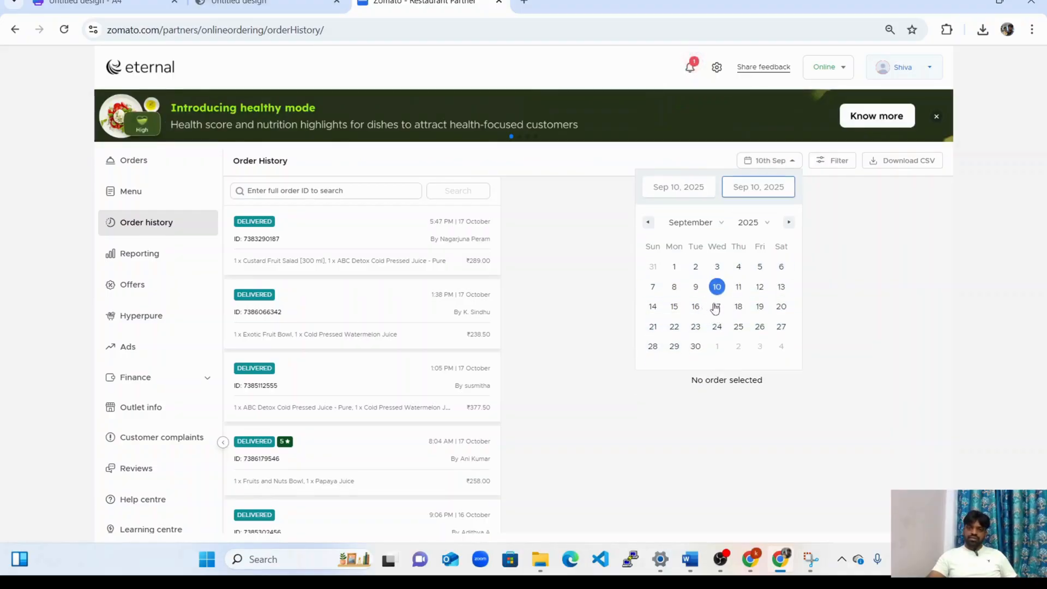
click(781, 305)
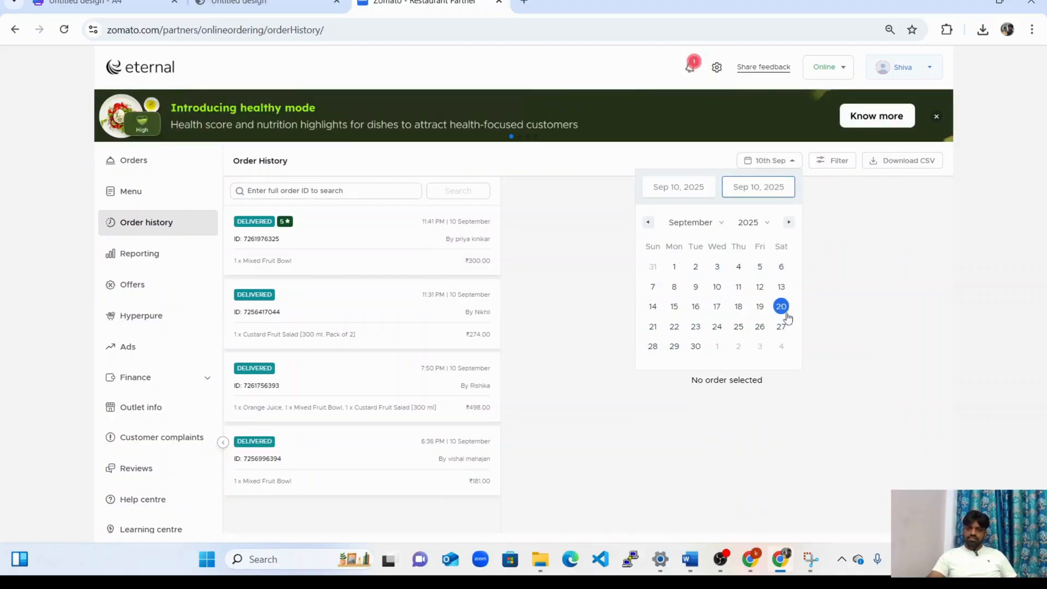
click(594, 287)
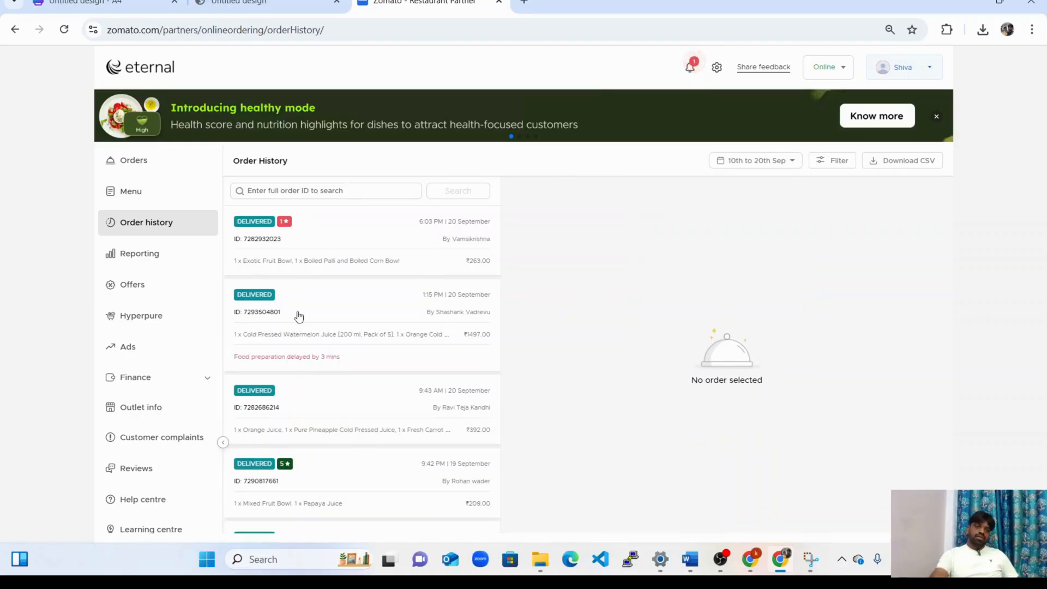
scroll(302, 311, down, 4)
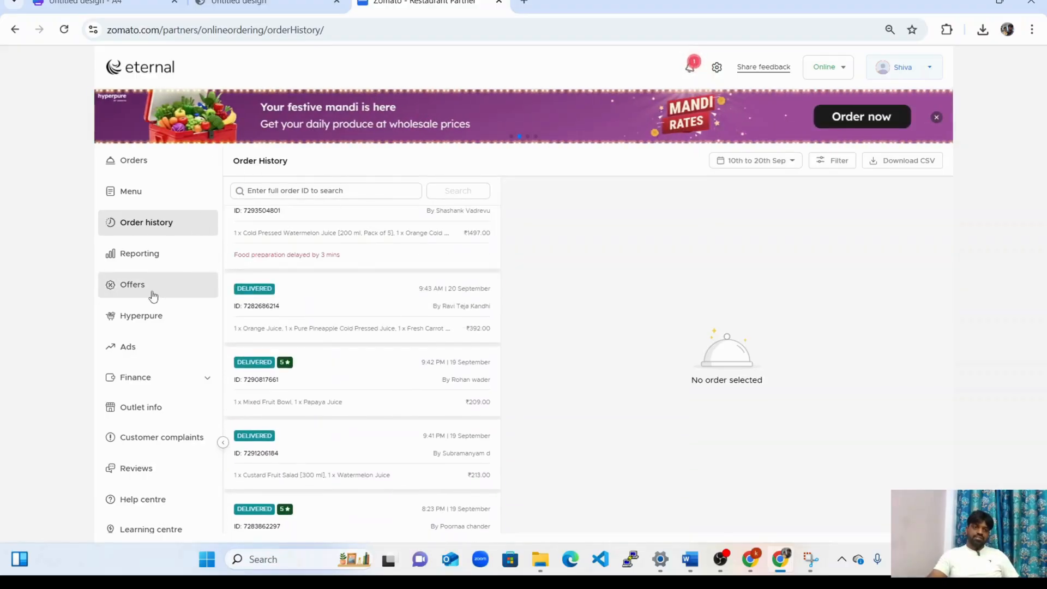
Step: Open the restaurant's offers, track their performance and show only the active offer campaigns
click(152, 294)
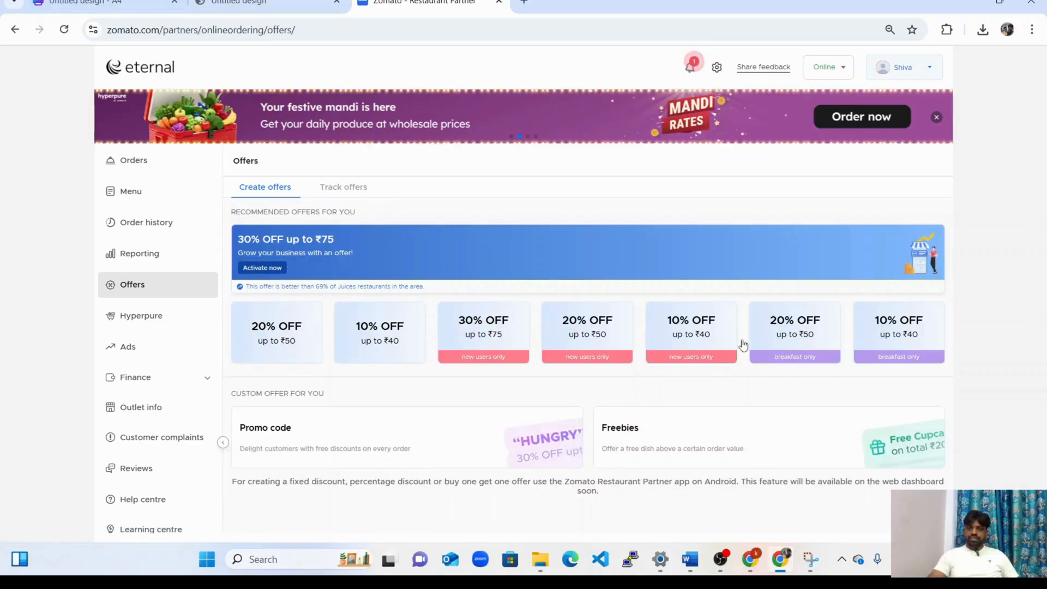
click(348, 189)
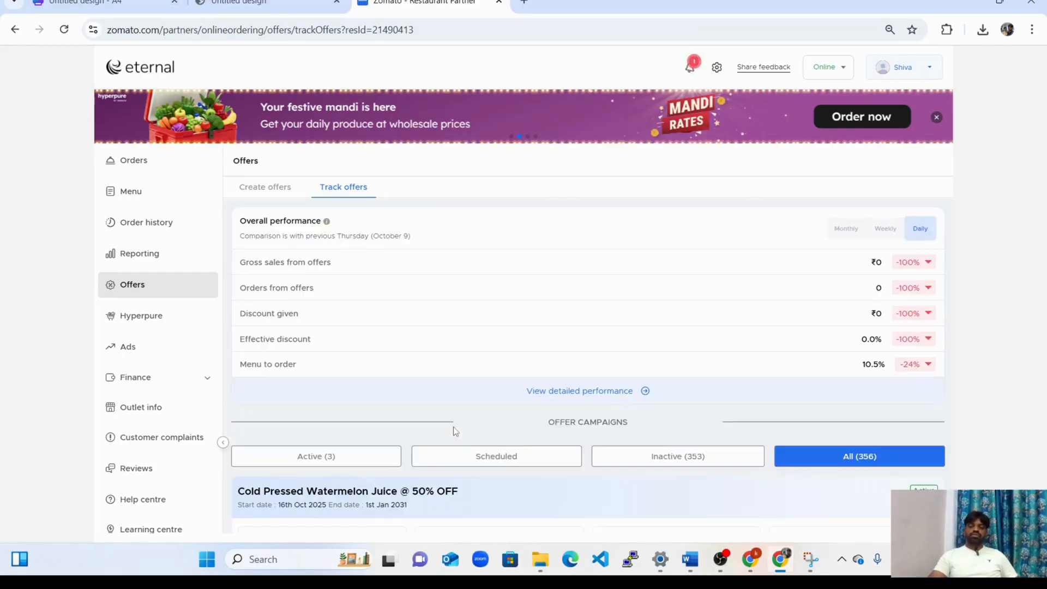
click(327, 458)
scroll(494, 346, down, 2)
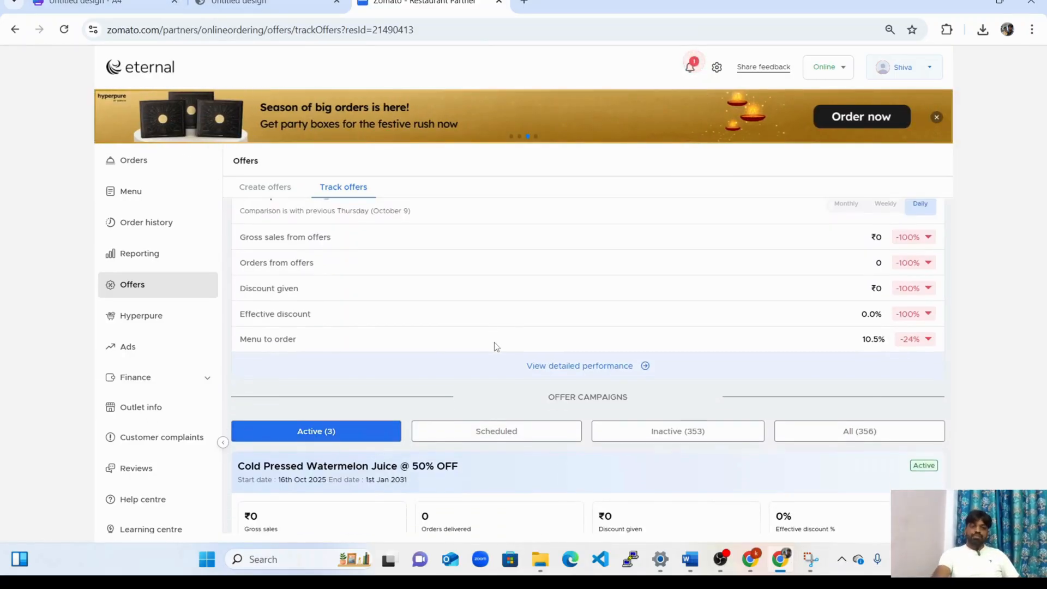
Step: Examine the sales, discount and validity details of each active offer campaign, from Cold Pressed Watermelon Juice @ 50% OFF to Flat ₹75 off
scroll(494, 346, down, 7)
scroll(495, 347, up, 1)
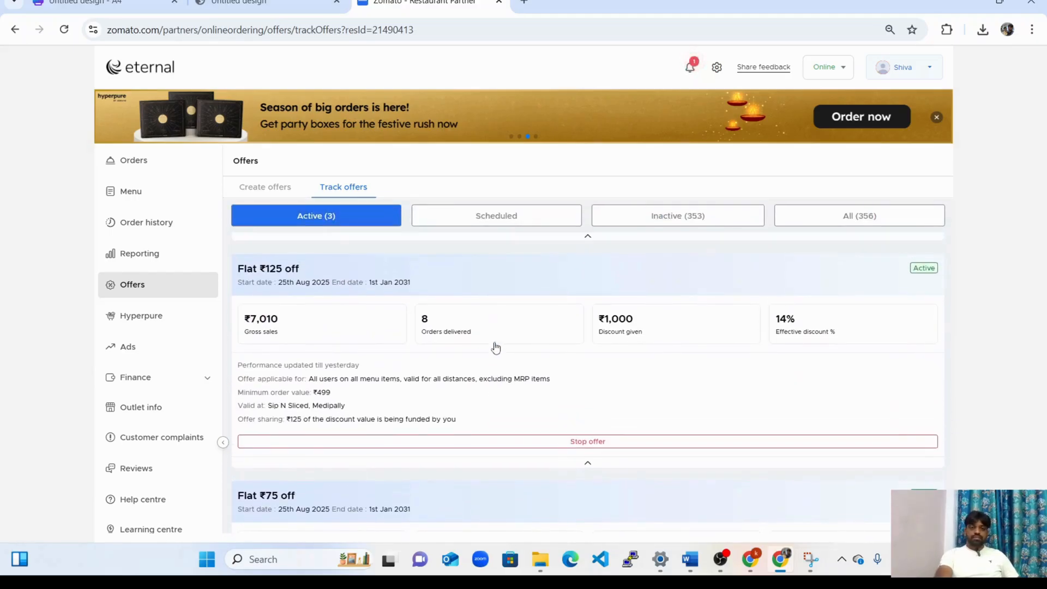
scroll(495, 347, down, 1)
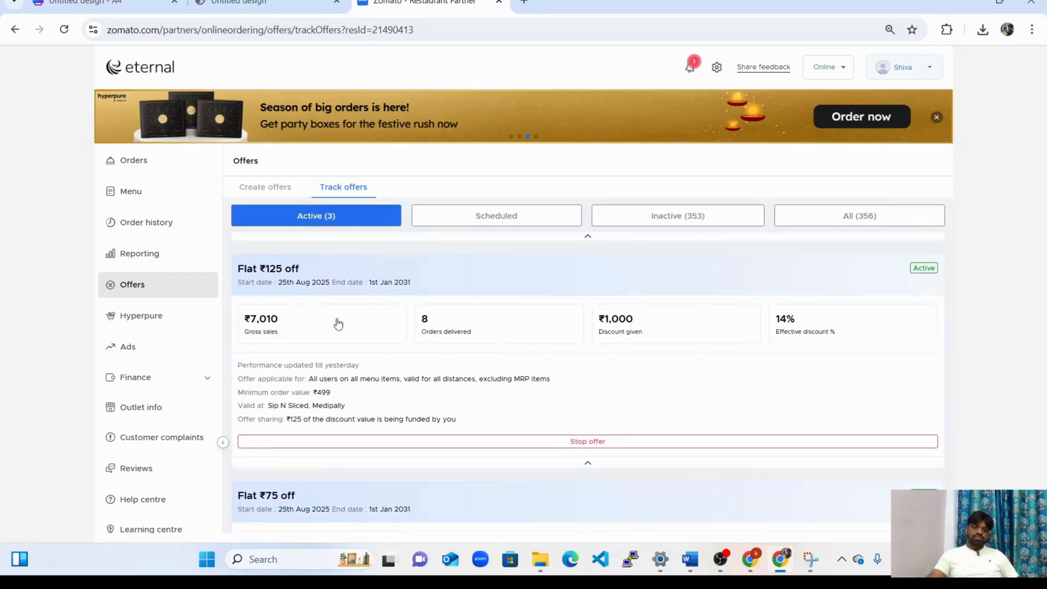
scroll(394, 342, down, 6)
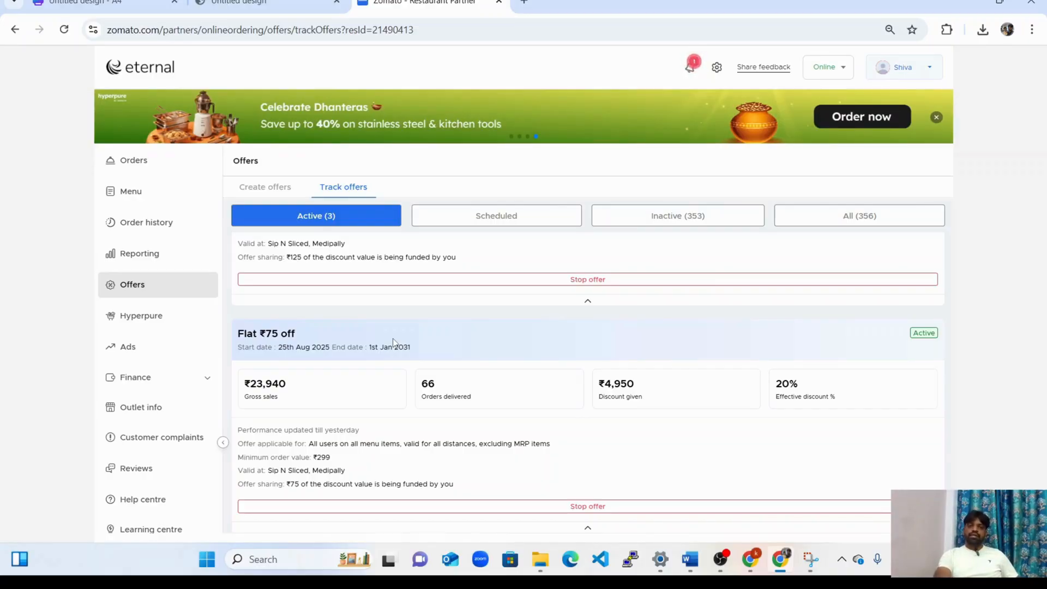
scroll(393, 342, up, 10)
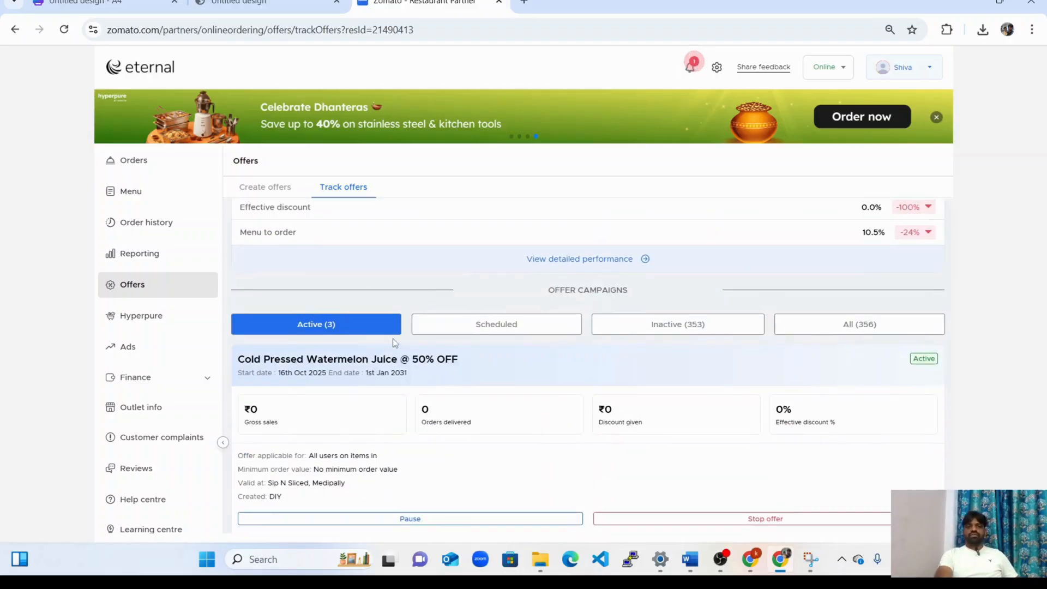
scroll(393, 338, down, 2)
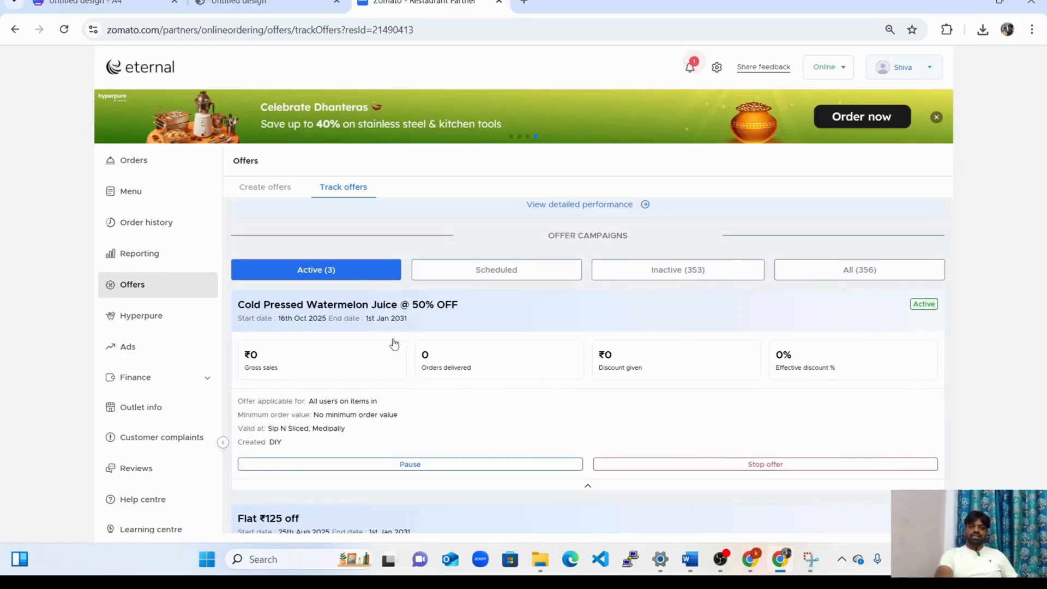
scroll(394, 342, down, 2)
scroll(395, 342, up, 1)
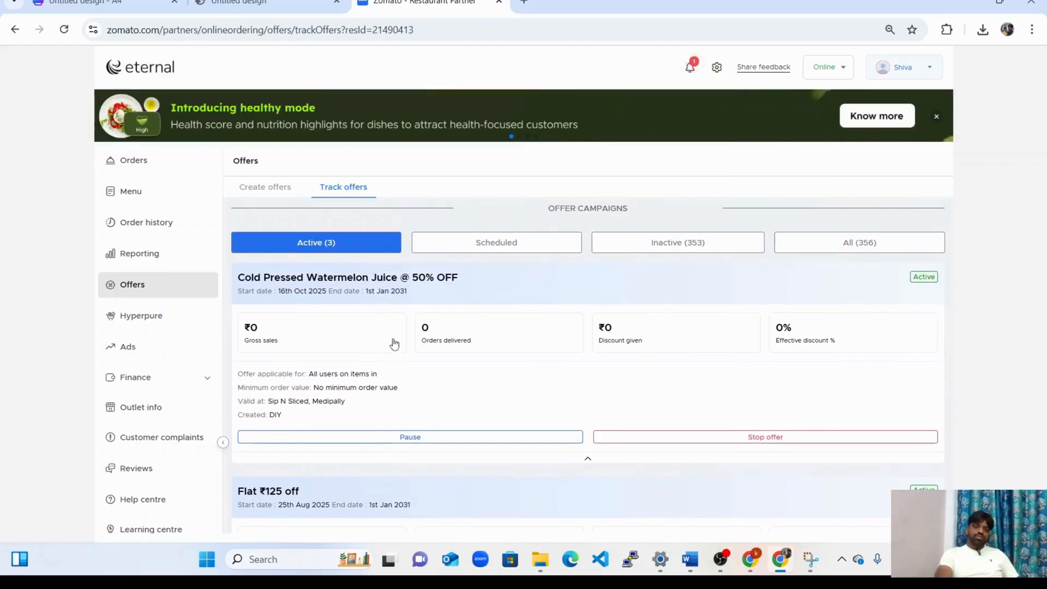
scroll(394, 342, down, 7)
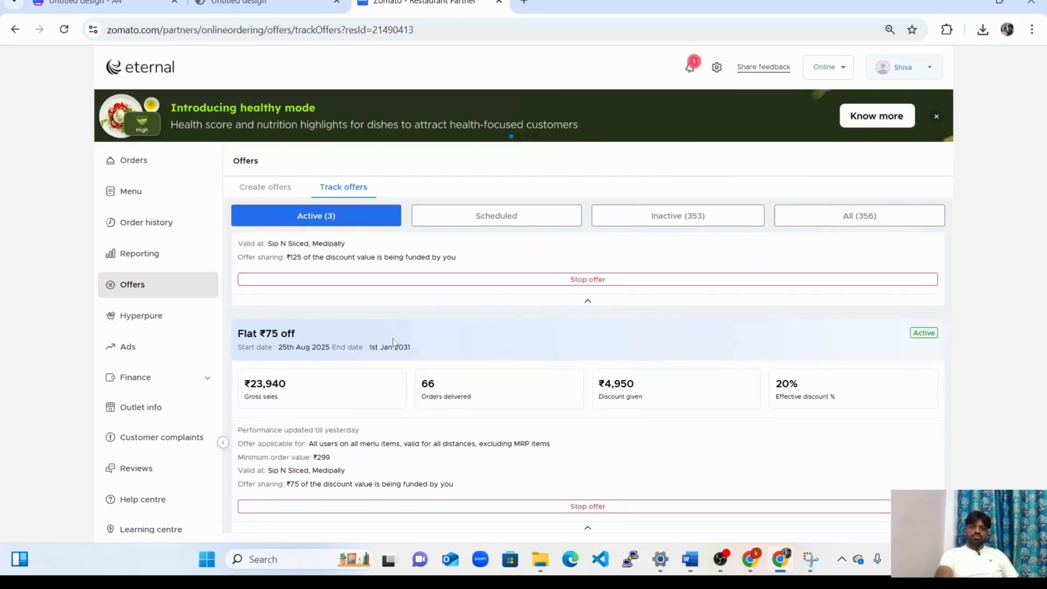
scroll(393, 342, up, 1)
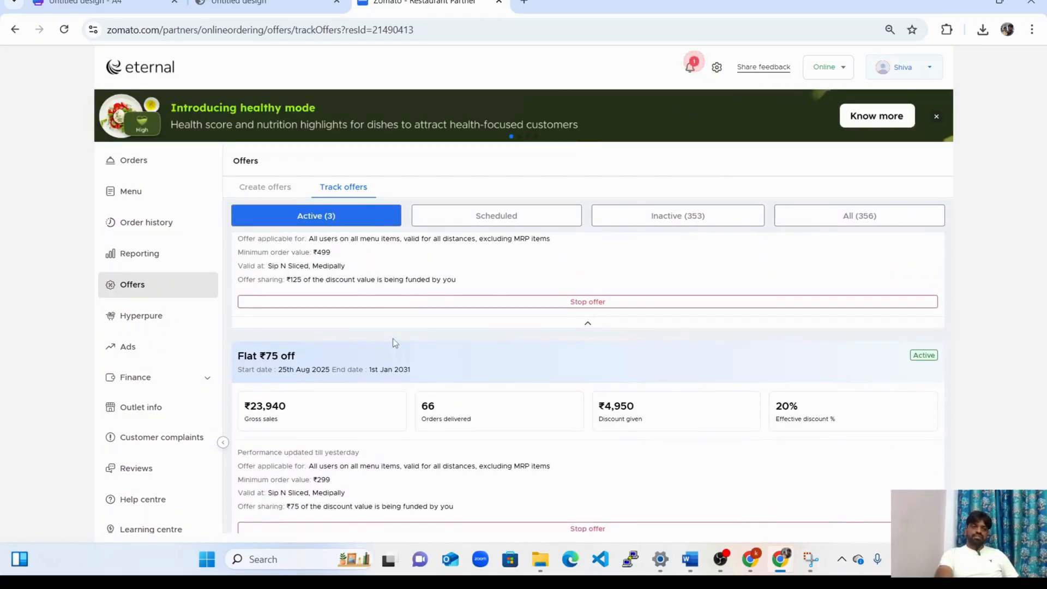
Step: Show the inactive offer campaigns, check the details of the 60% off upto ₹120 offer, and return to the active campaigns
click(698, 218)
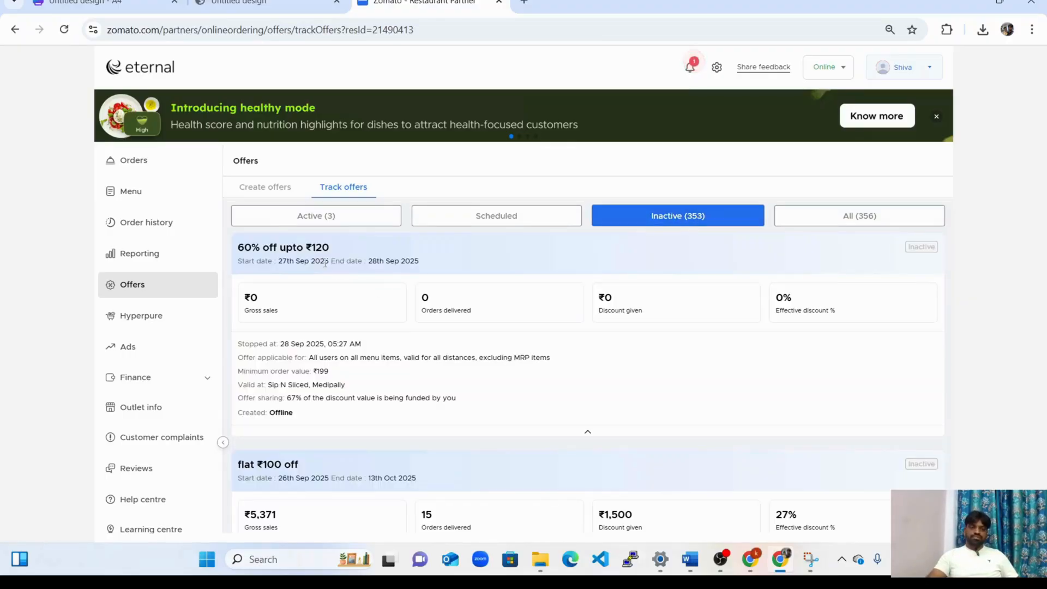
drag(295, 399, 426, 418)
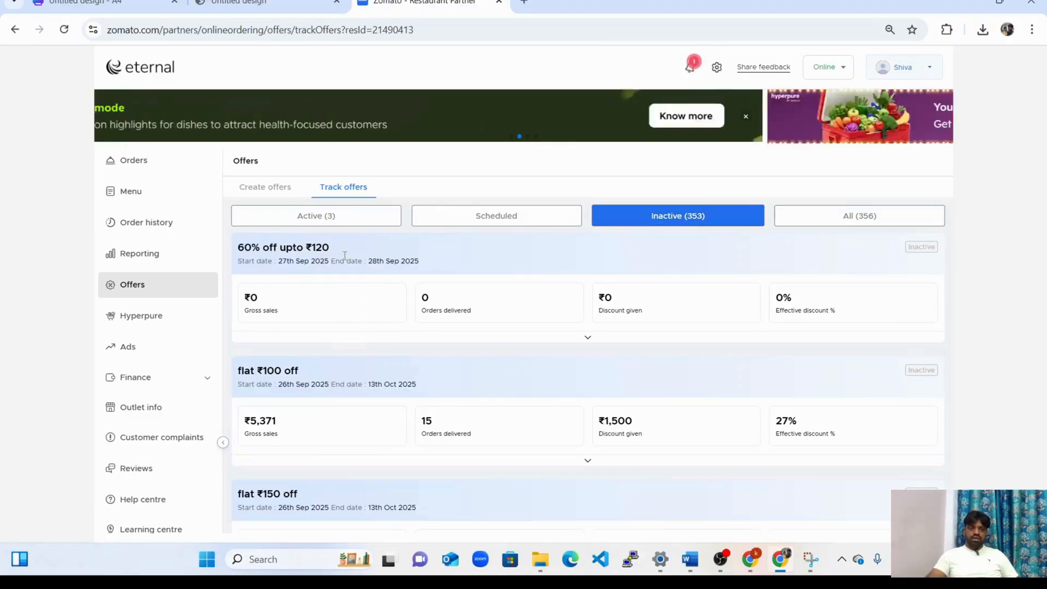
click(359, 291)
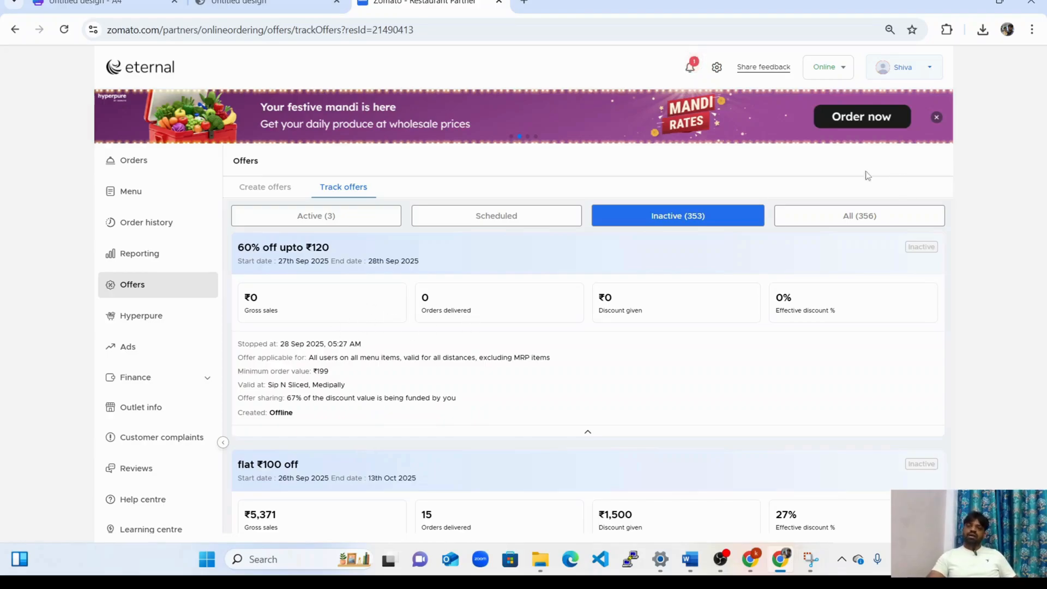
click(335, 220)
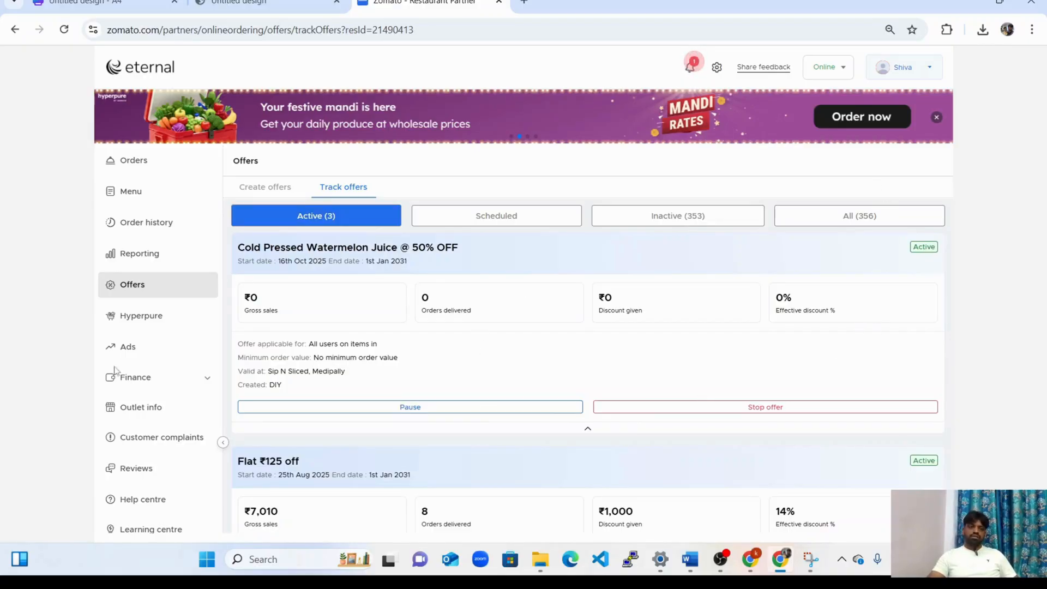
Step: Open the restaurant's menu overview and review the menu score and the suggested opportunities to grow the business
click(143, 377)
click(140, 384)
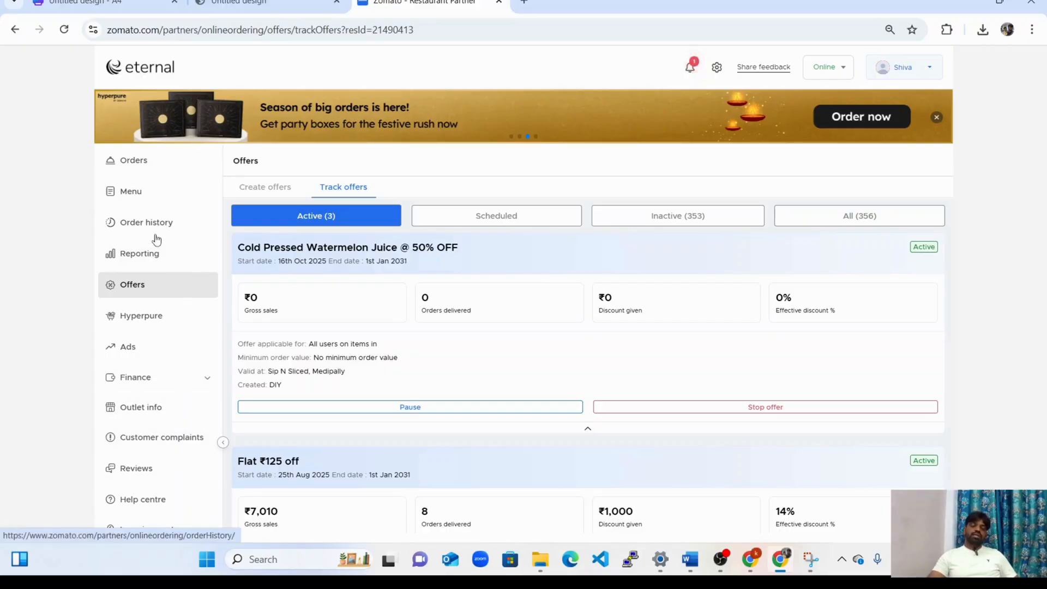
click(145, 203)
click(145, 203)
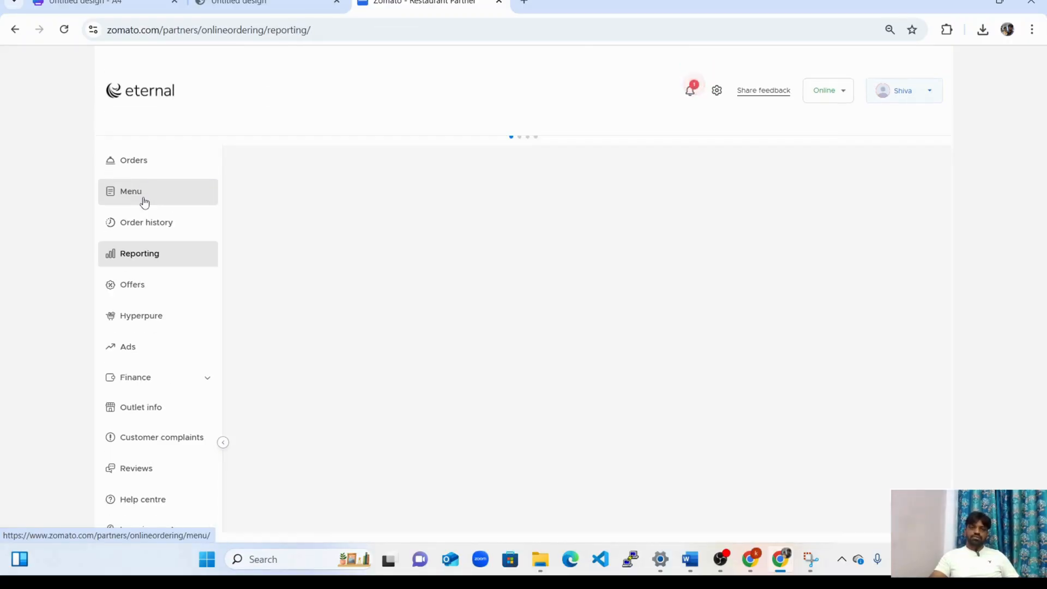
click(144, 201)
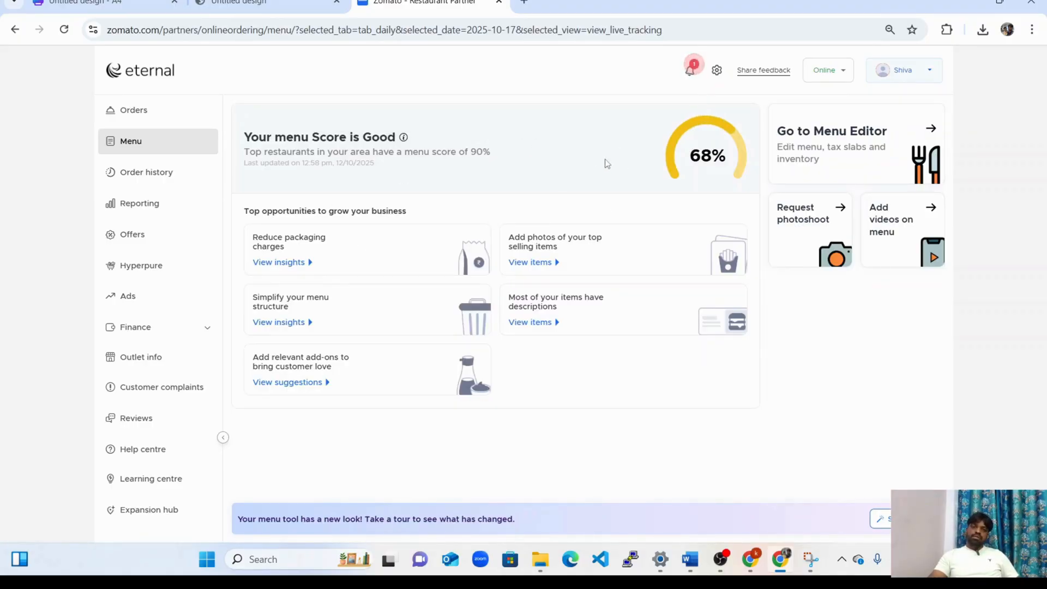
drag(271, 142, 392, 141)
click(663, 150)
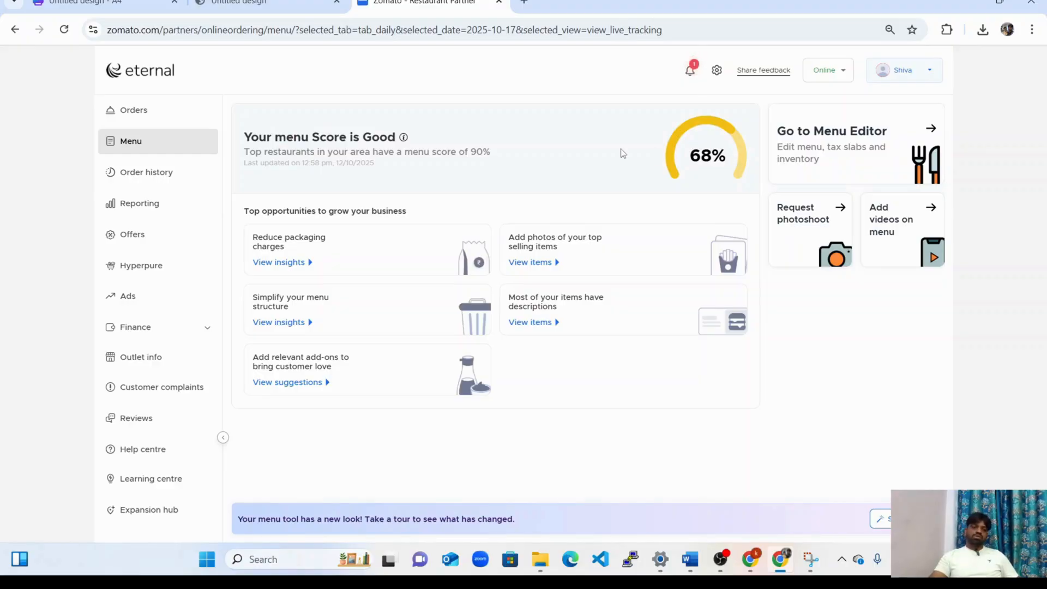
click(151, 152)
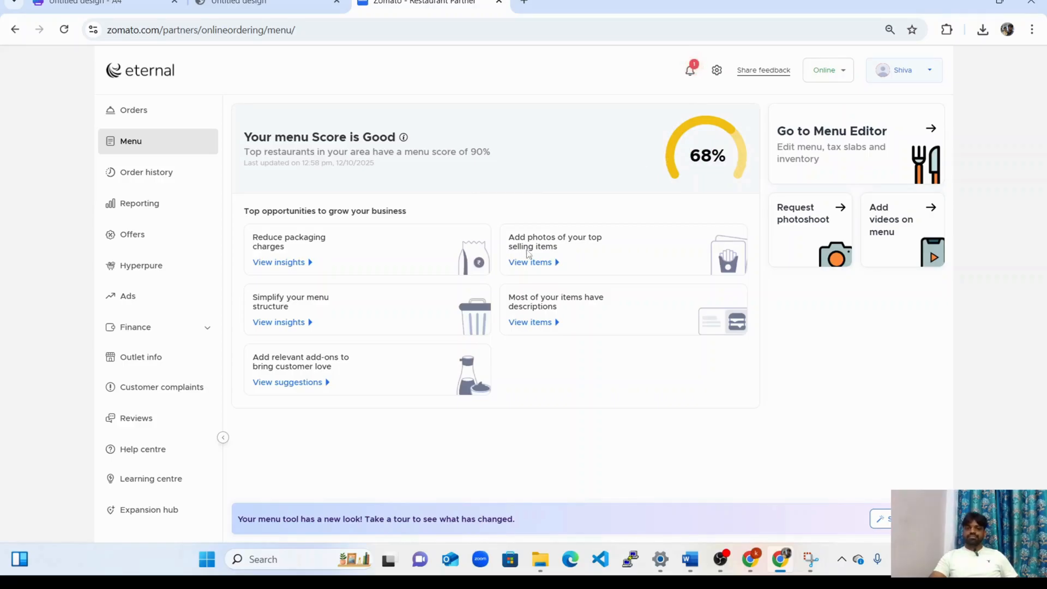
Step: Open the menu editor and show the items in the Diabetic Specials category
click(844, 148)
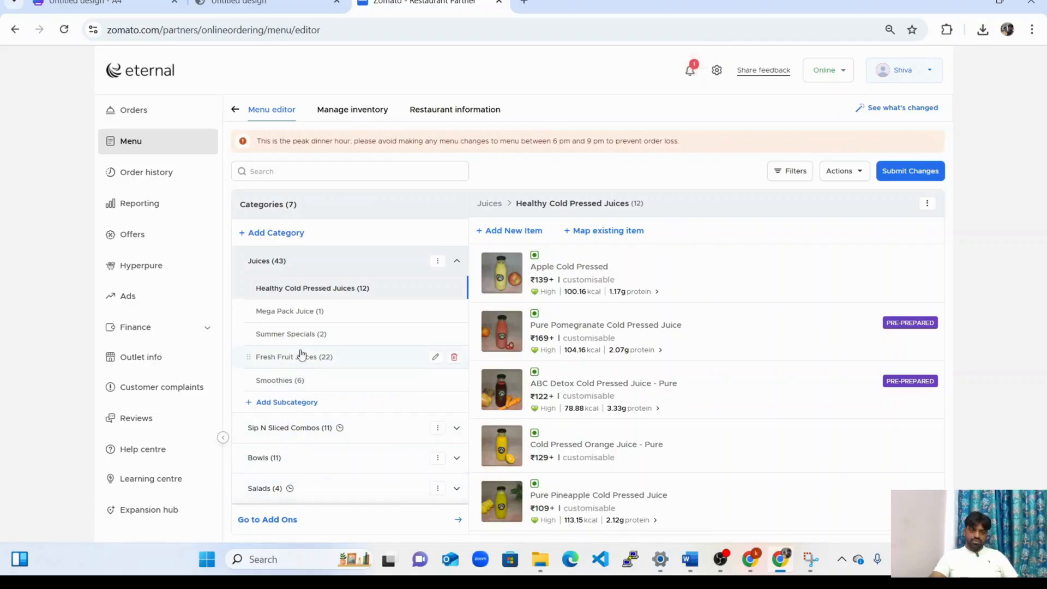
scroll(354, 339, down, 2)
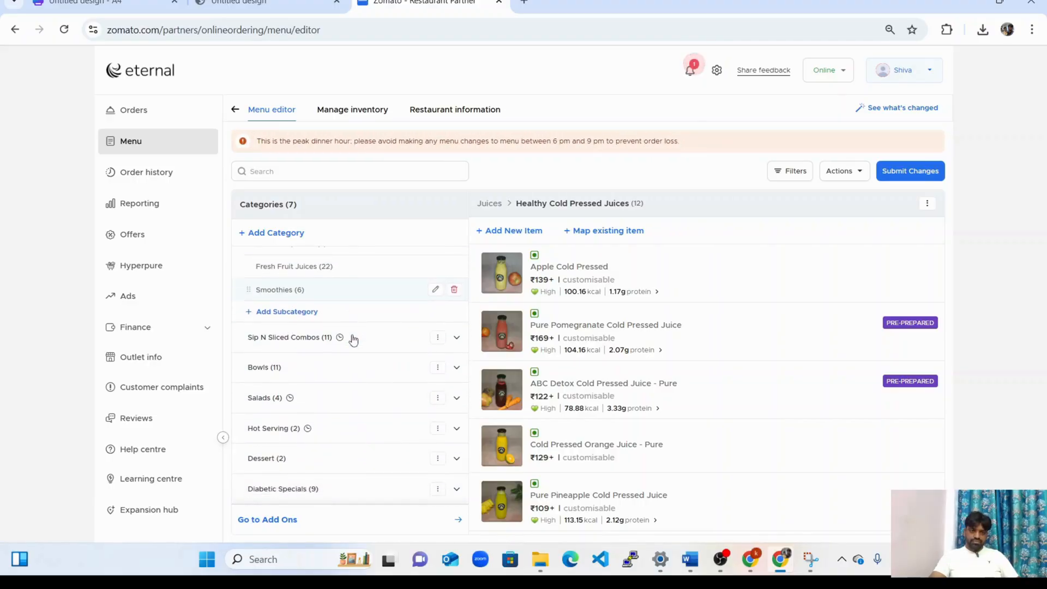
click(301, 492)
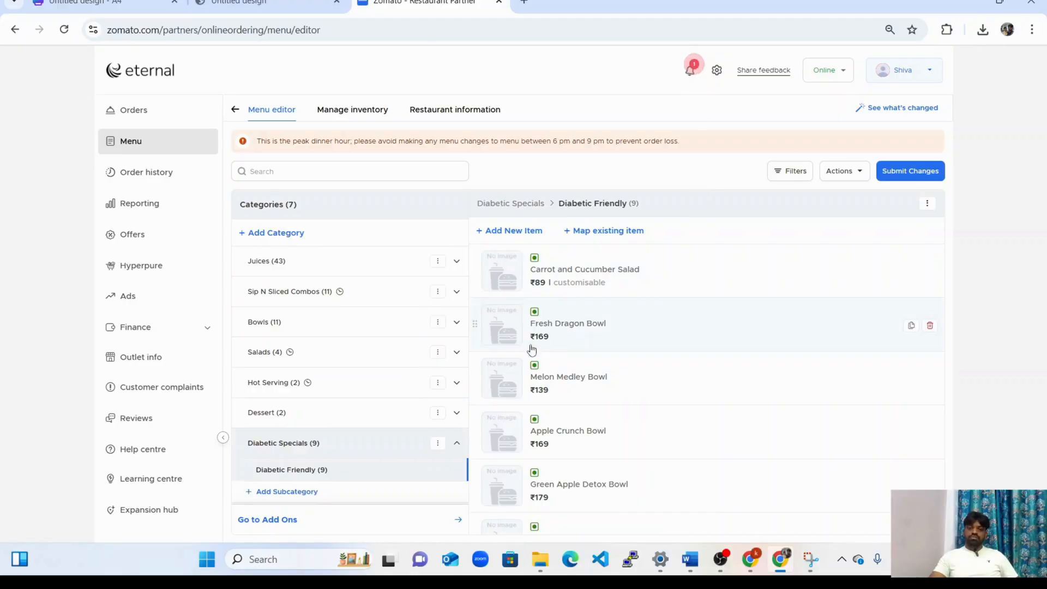
Step: View the recommended offers that can be created and open the restaurant's live tracking report
click(139, 235)
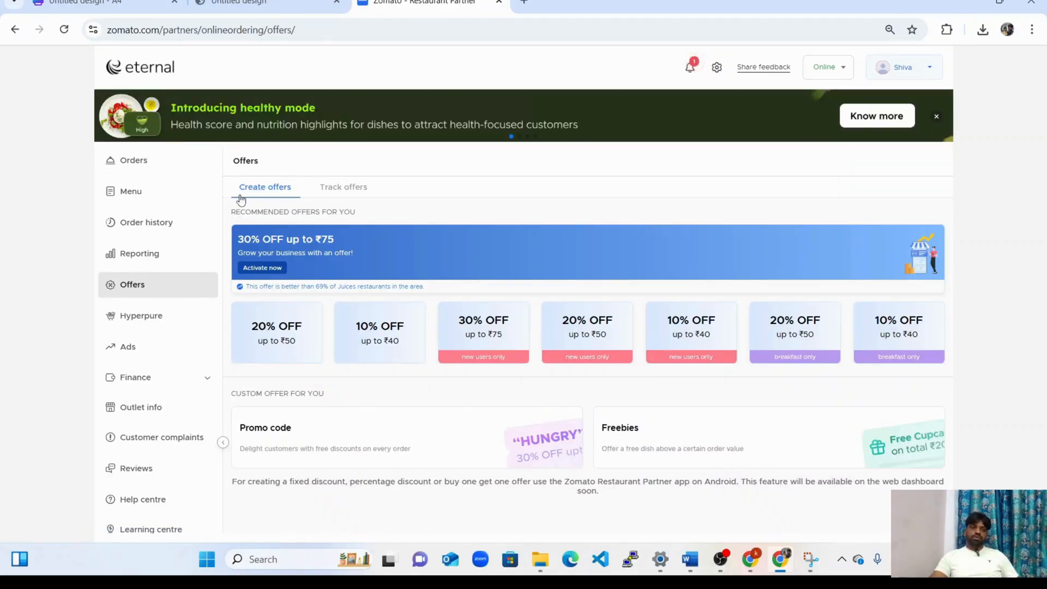
click(155, 263)
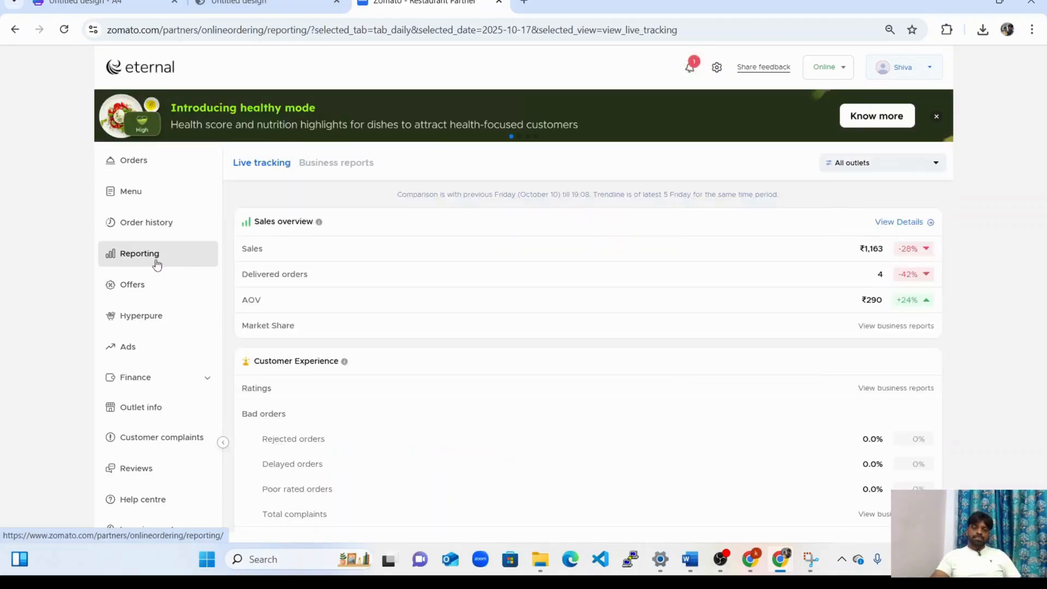